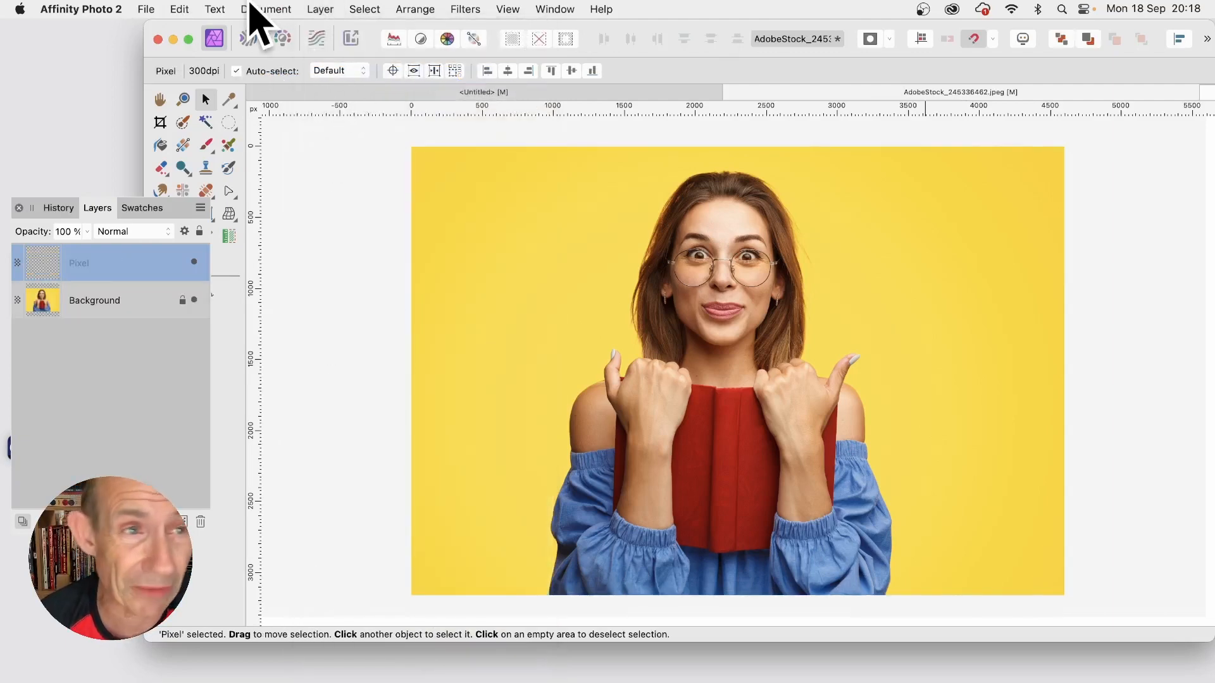
Step: Fill the empty Pixel layer with a white custom colour at 100% opacity in Normal blend mode
left_click(180, 9)
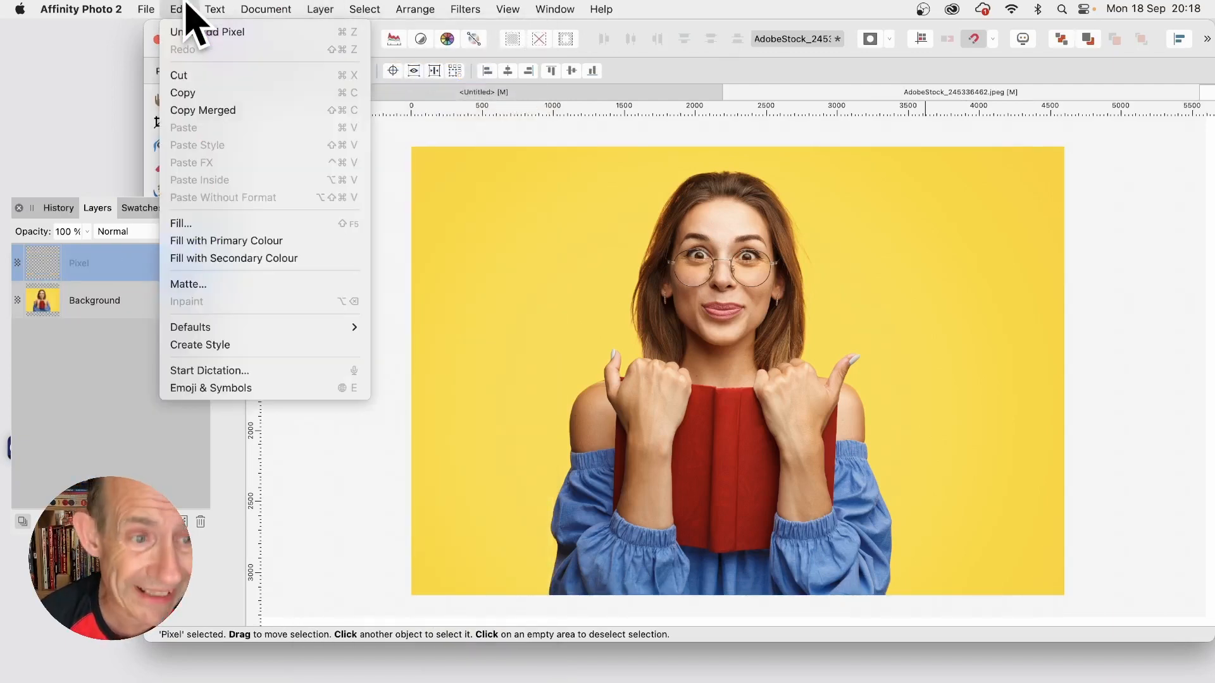
left_click(200, 223)
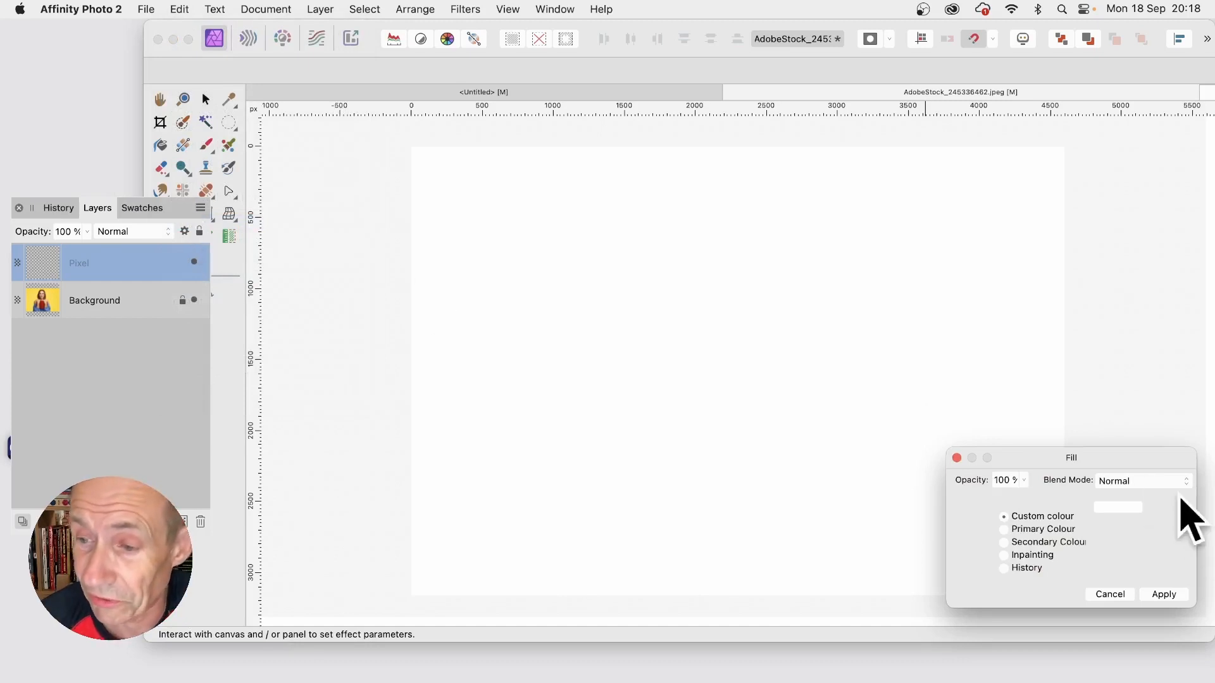
left_click_drag(1096, 461, 775, 260)
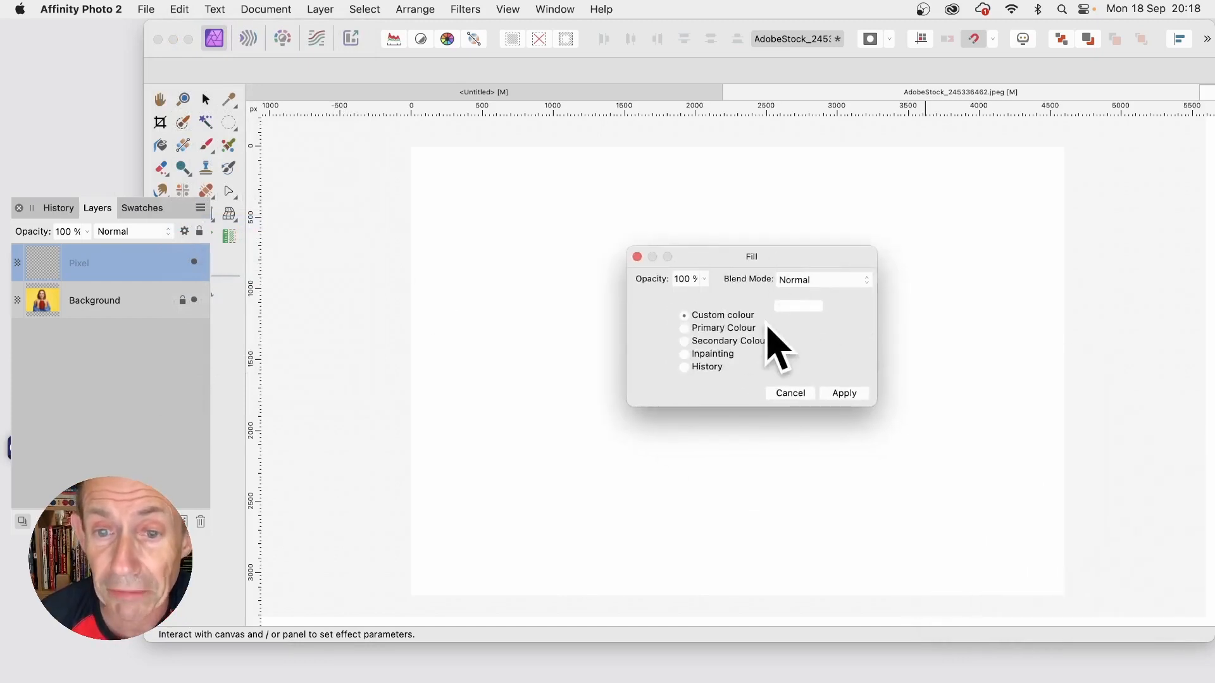
left_click(846, 393)
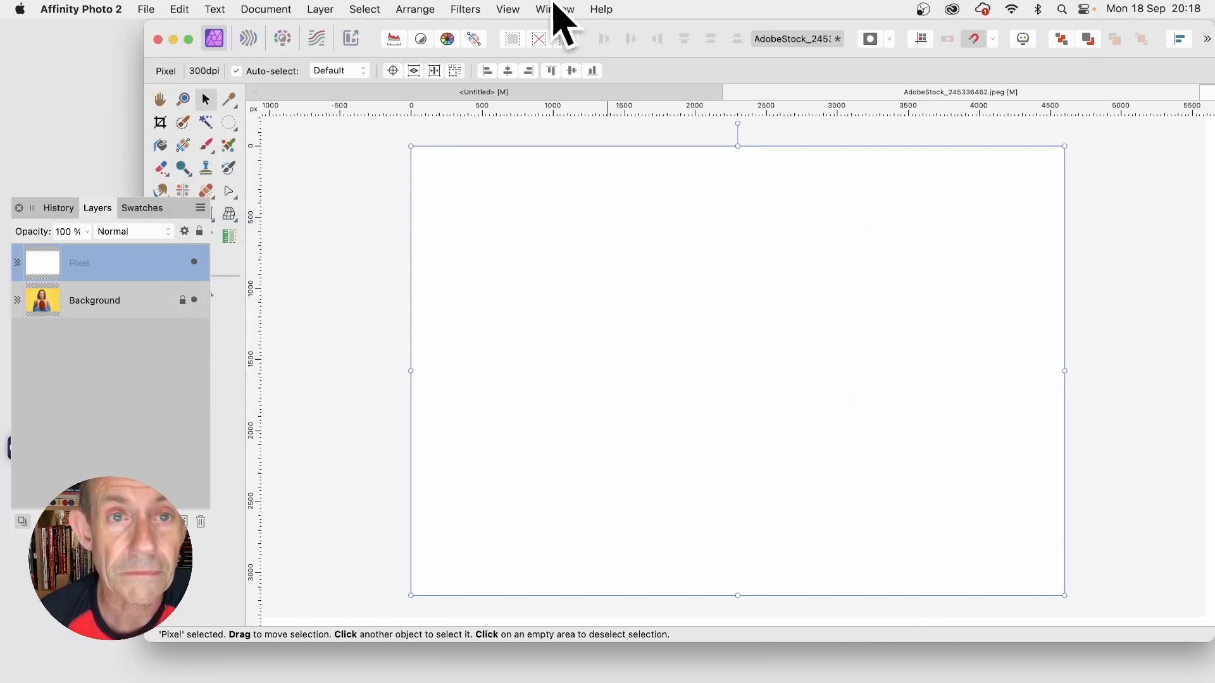
Step: Apply a Procedural Texture filter to the white Pixel layer using the Chequered preset with a square count of 50
left_click(467, 11)
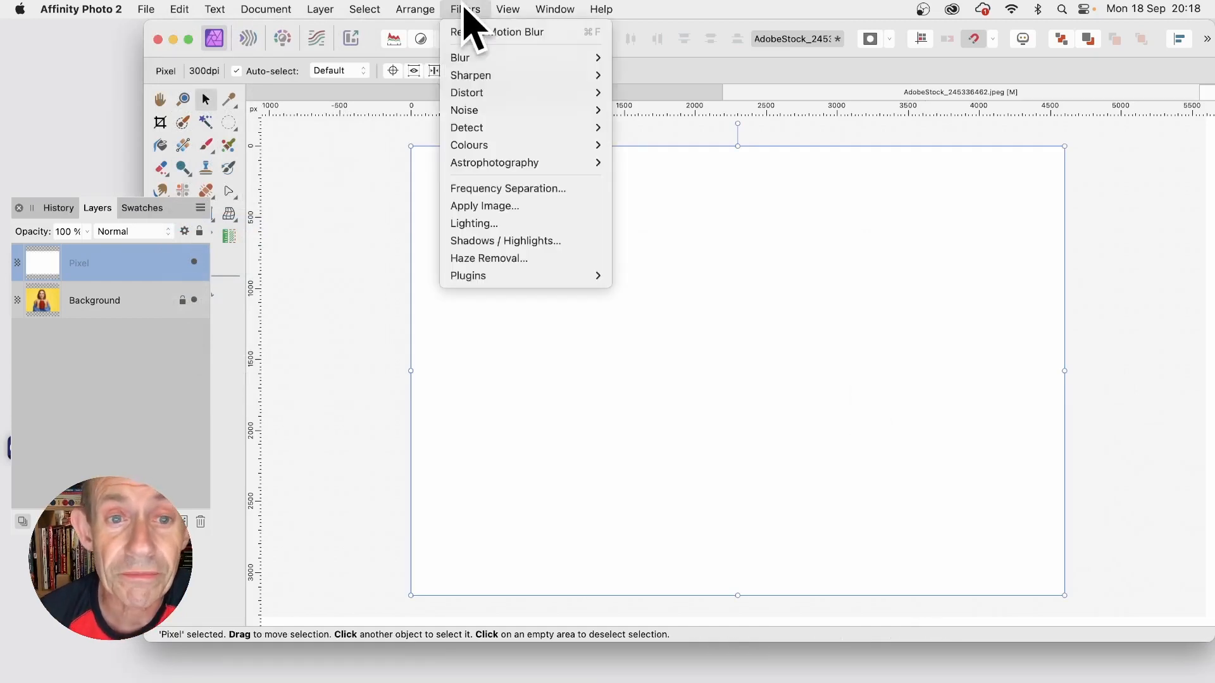
mouse_move(500, 147)
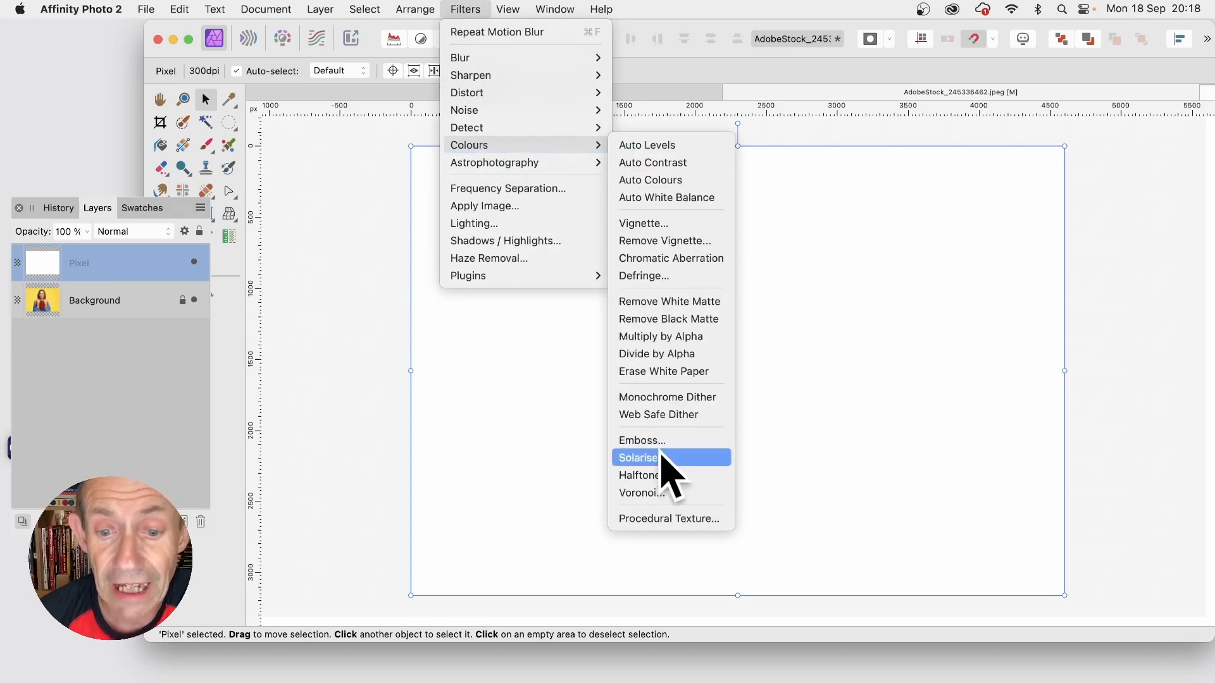
left_click(680, 532)
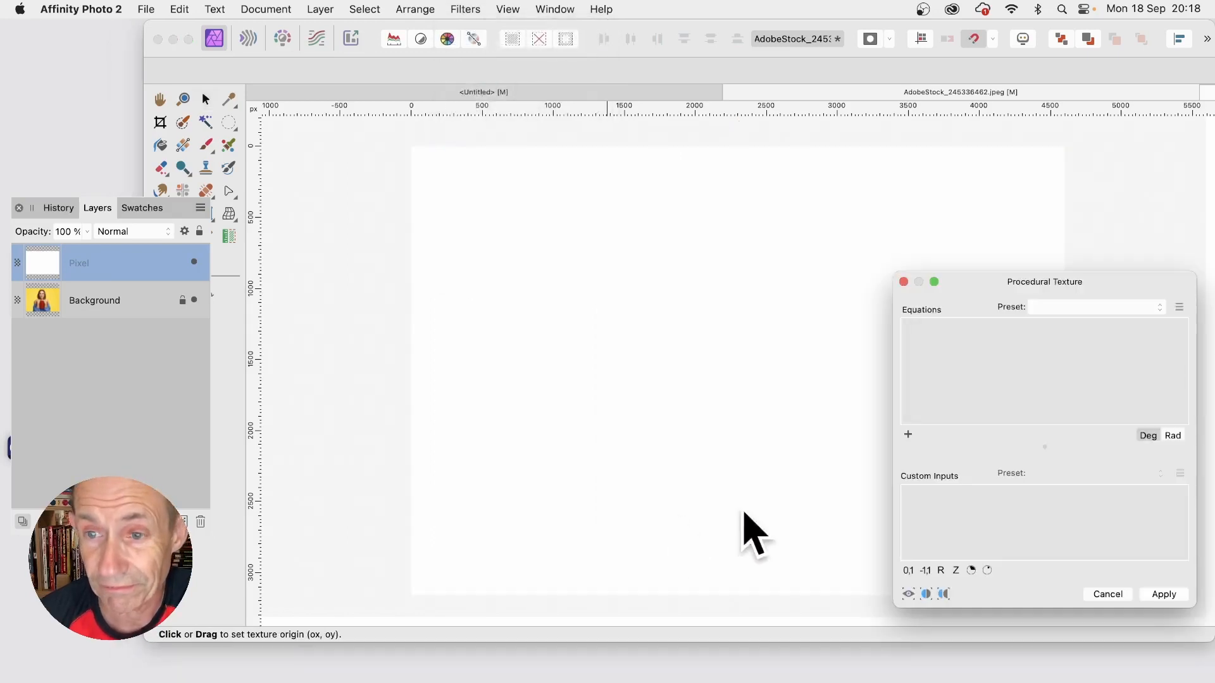
left_click_drag(1079, 294, 776, 154)
left_click(775, 168)
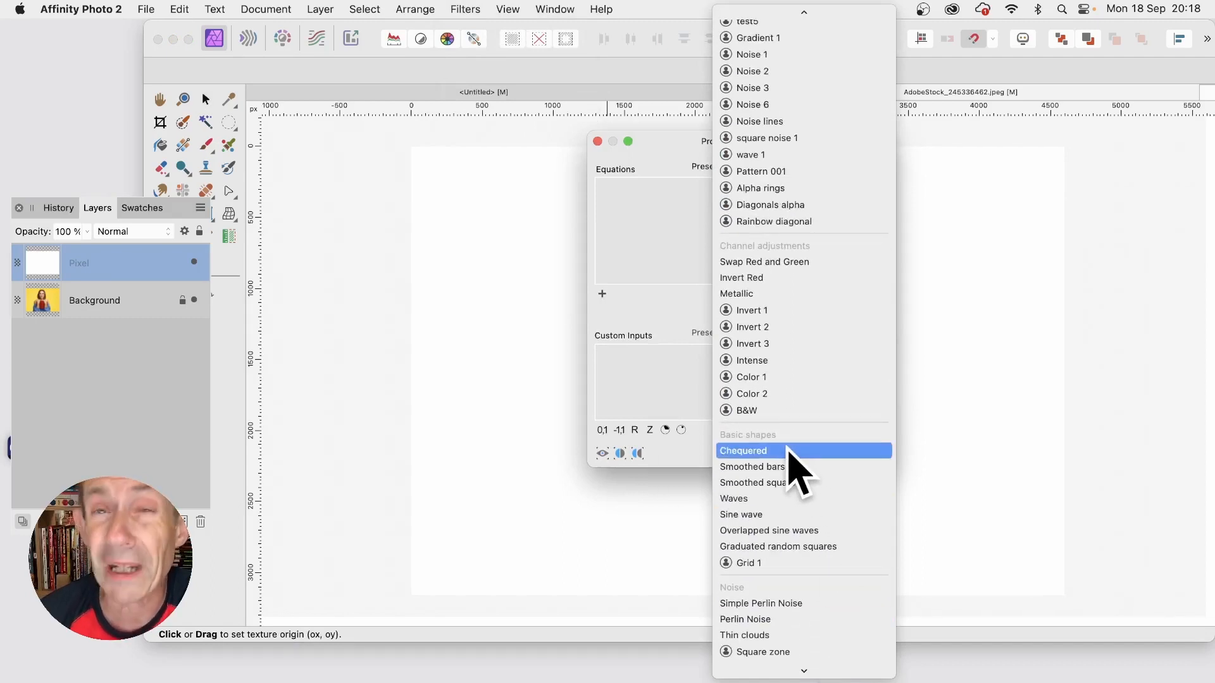
left_click(797, 450)
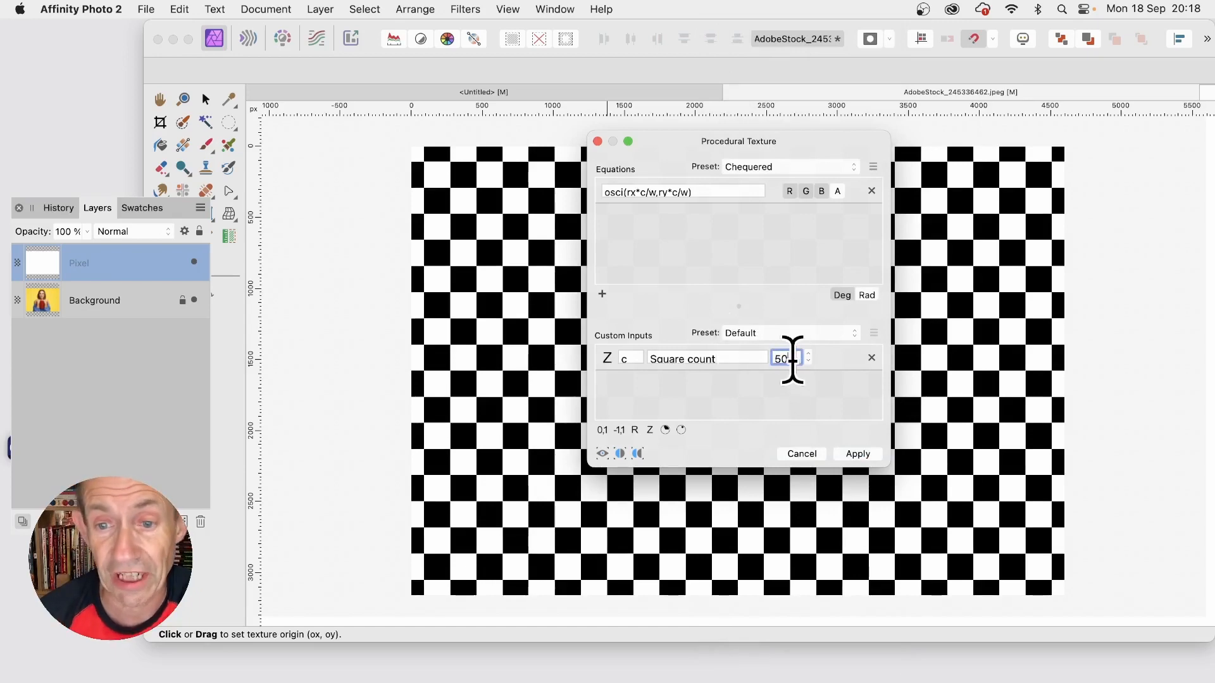
left_click(860, 455)
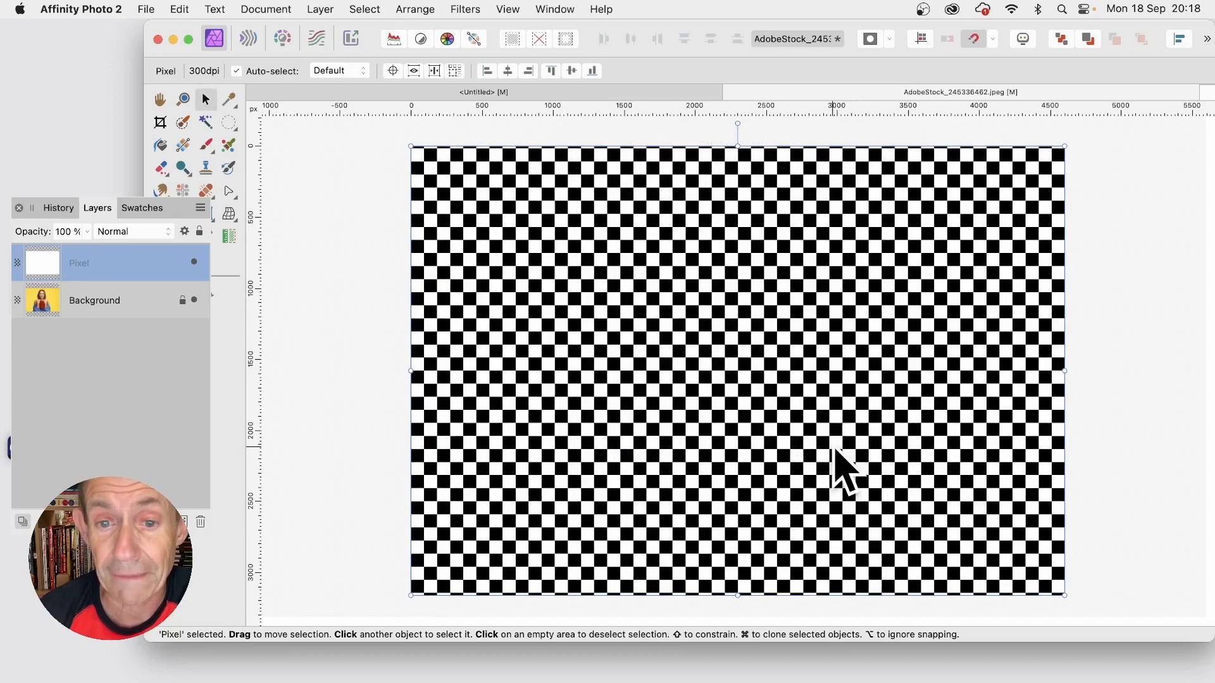
left_click(320, 9)
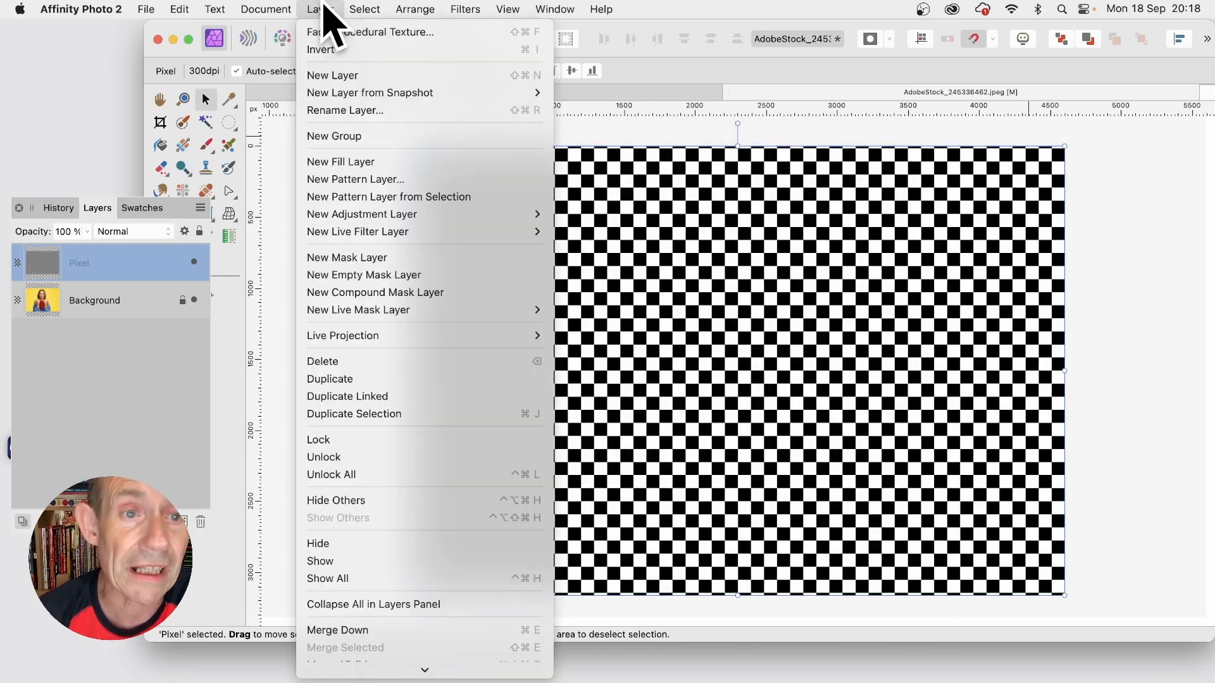
scroll(357, 585, "down", 3)
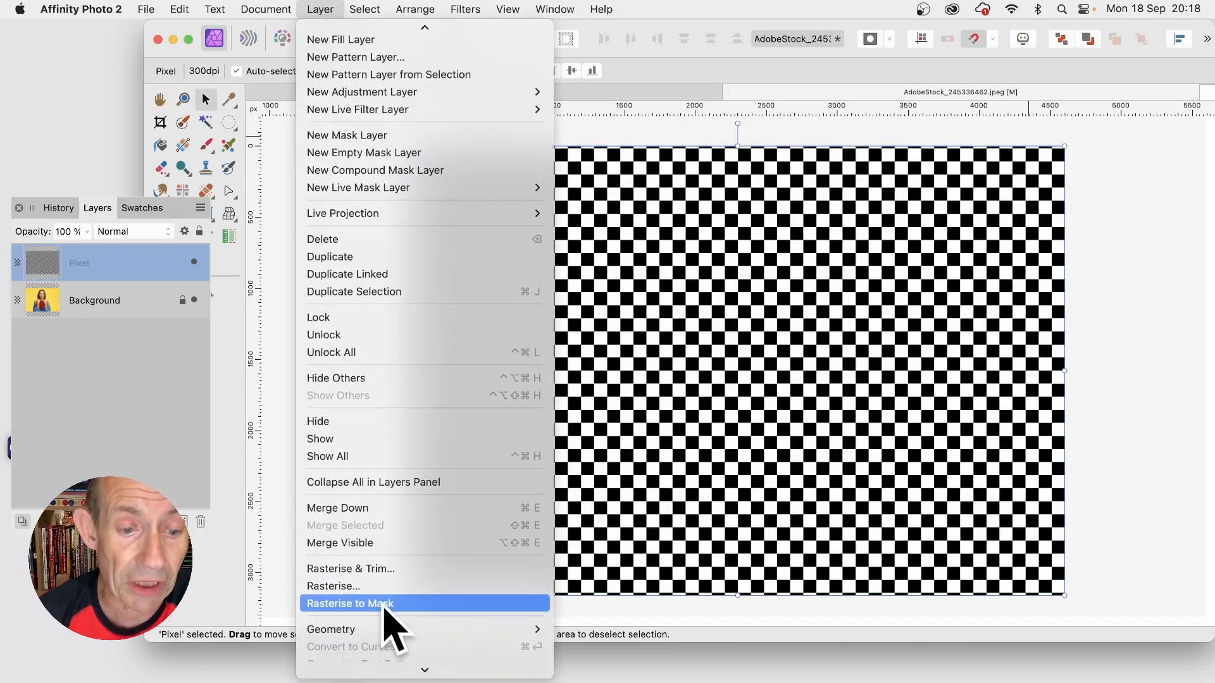
left_click(971, 551)
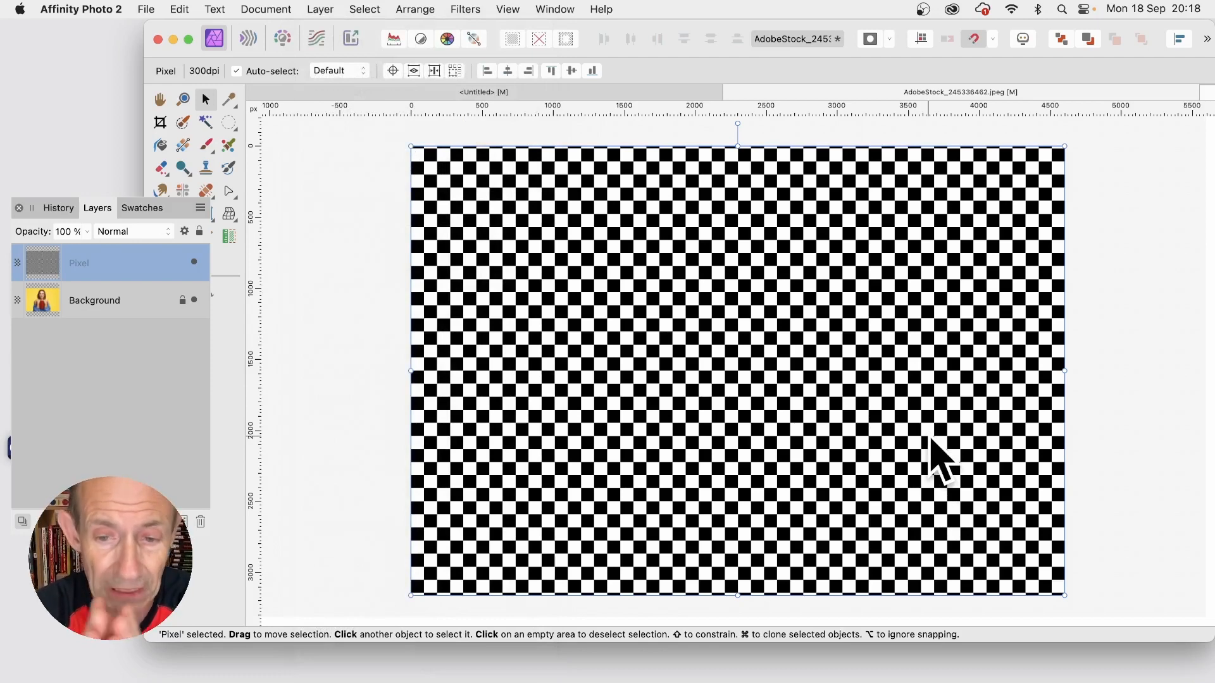
Step: Apply a Motion Blur filter to the chequered layer with a radius of 41.8 px and 0° rotation
left_click(469, 9)
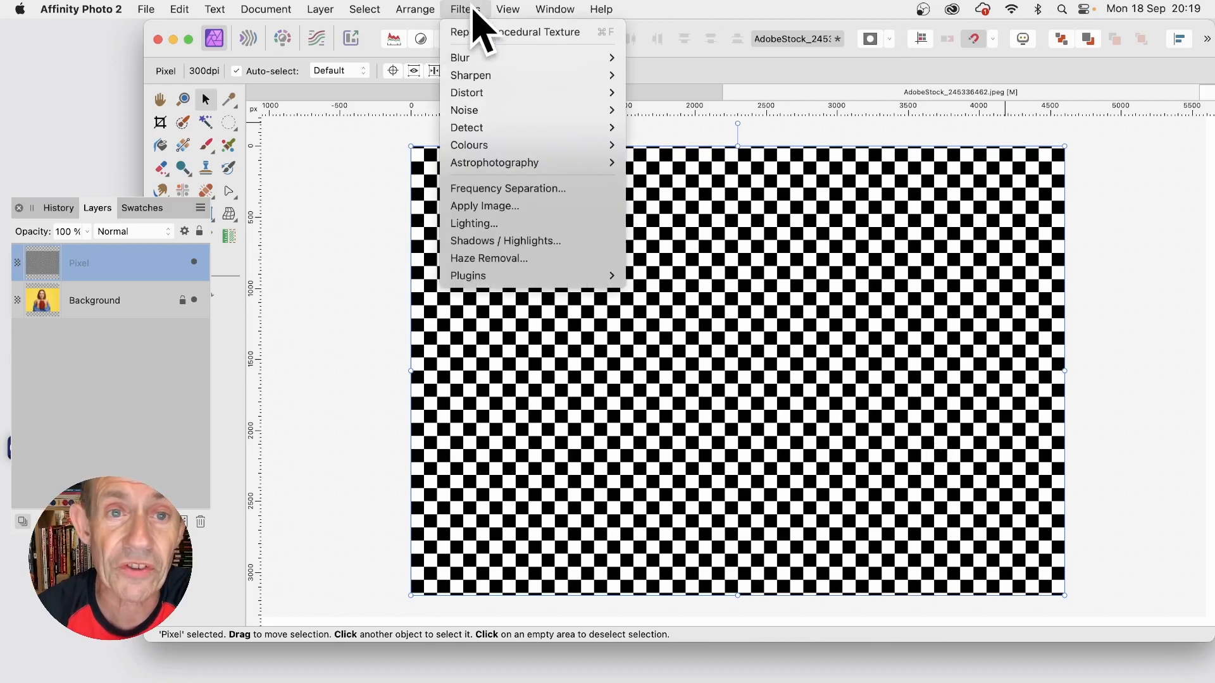
mouse_move(598, 57)
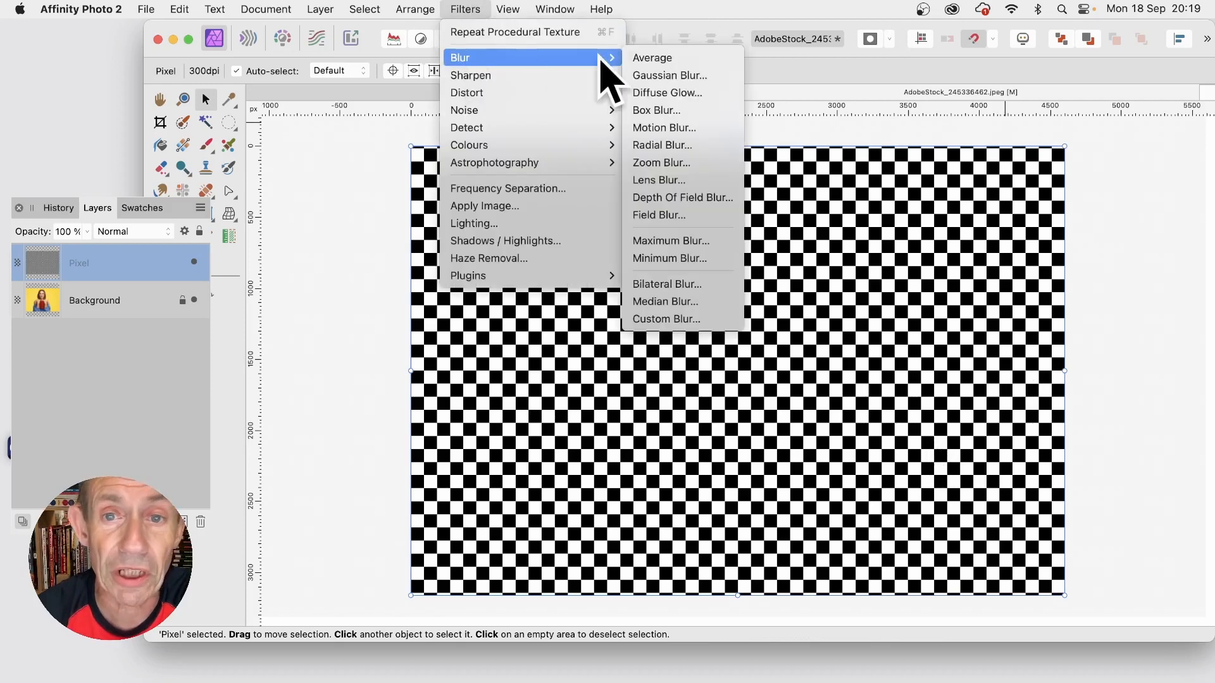
left_click(683, 128)
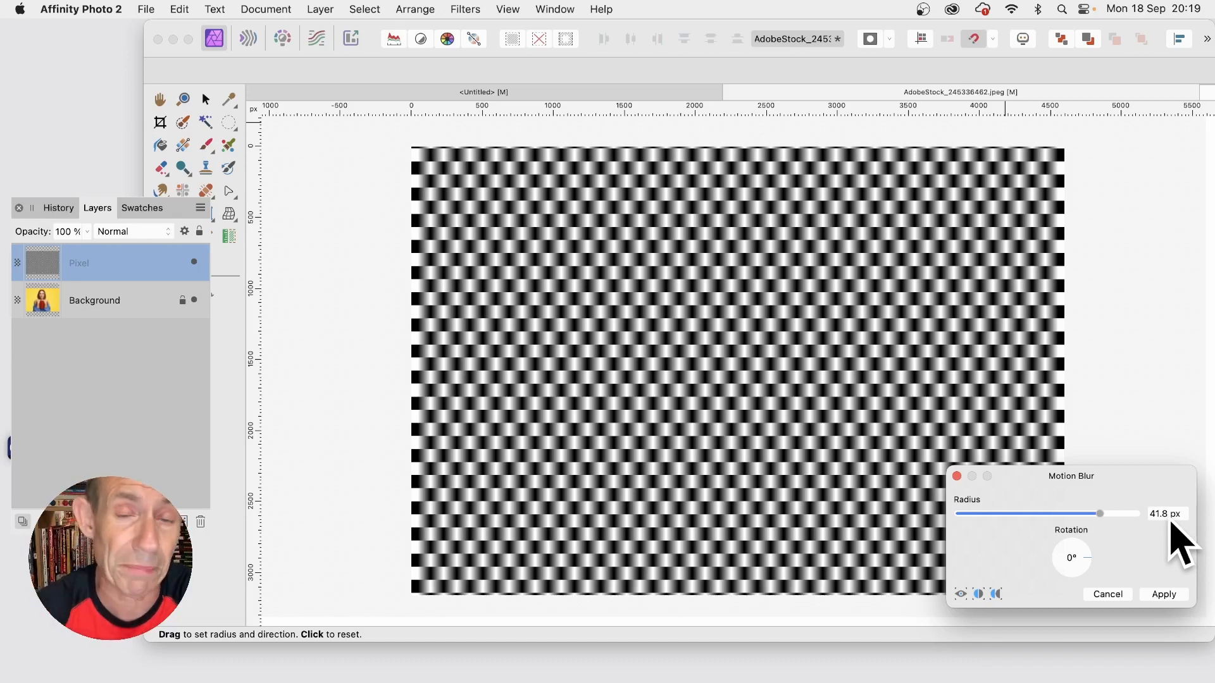
left_click(1164, 595)
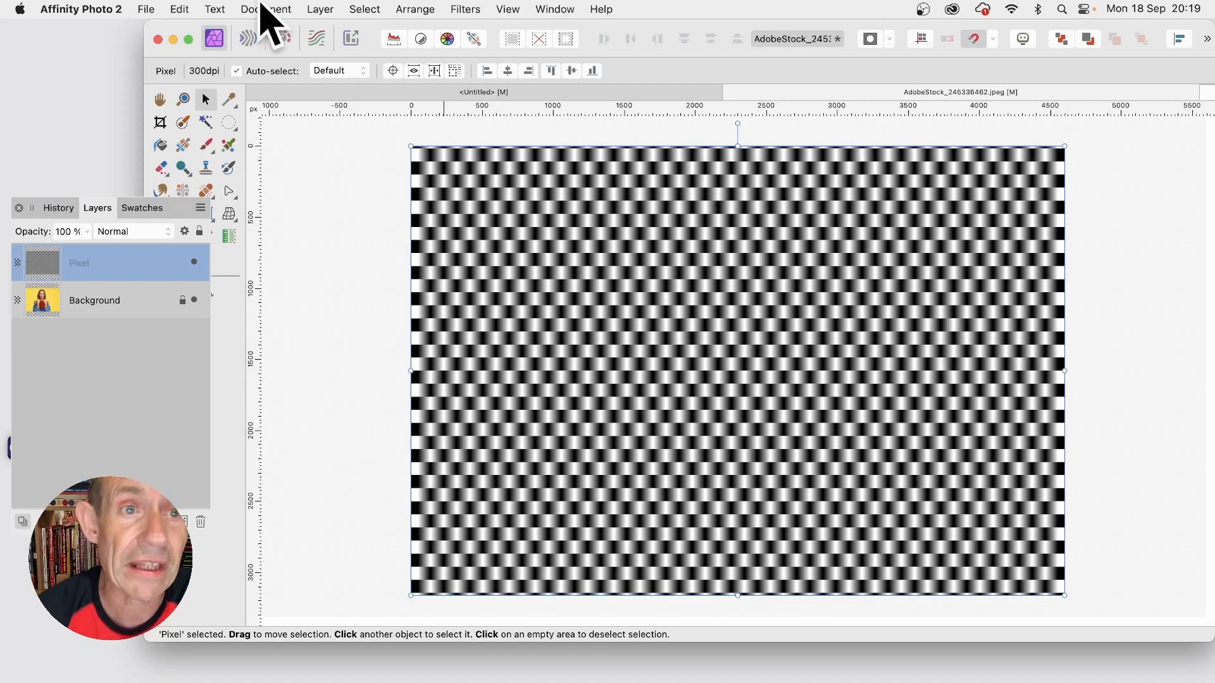
Step: Rasterise the blurred chequered layer to a mask and nest it inside the Background layer
left_click(320, 9)
scroll(422, 468, "down", 5)
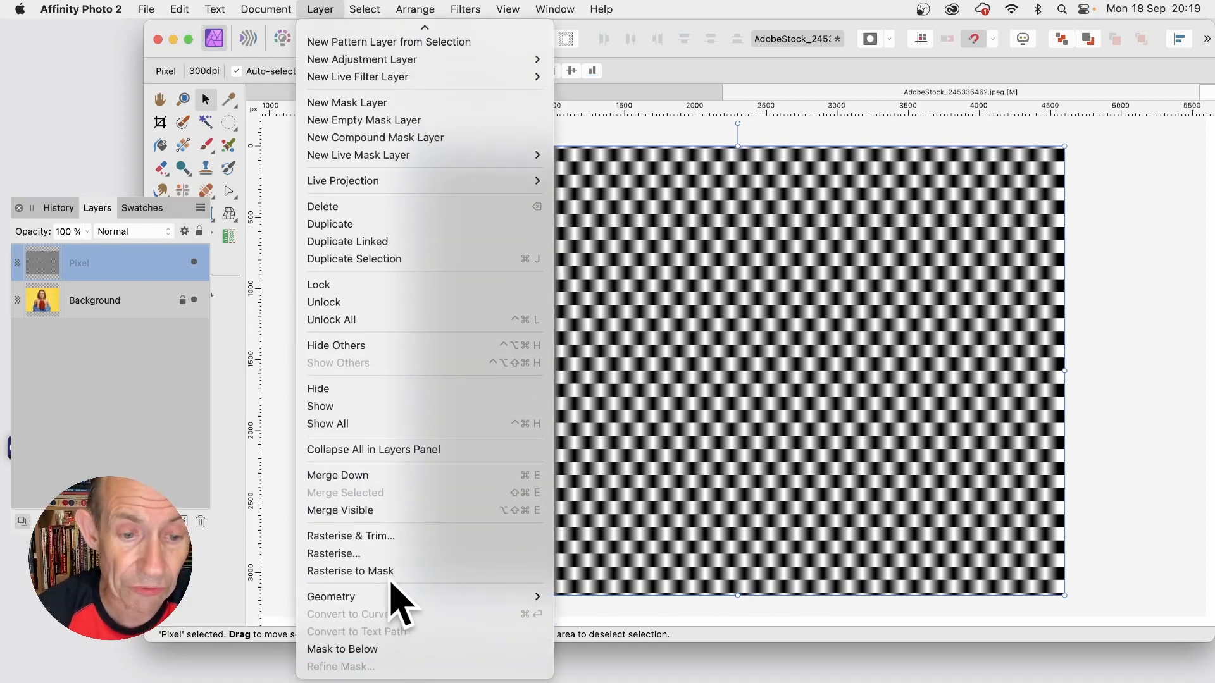
left_click(393, 572)
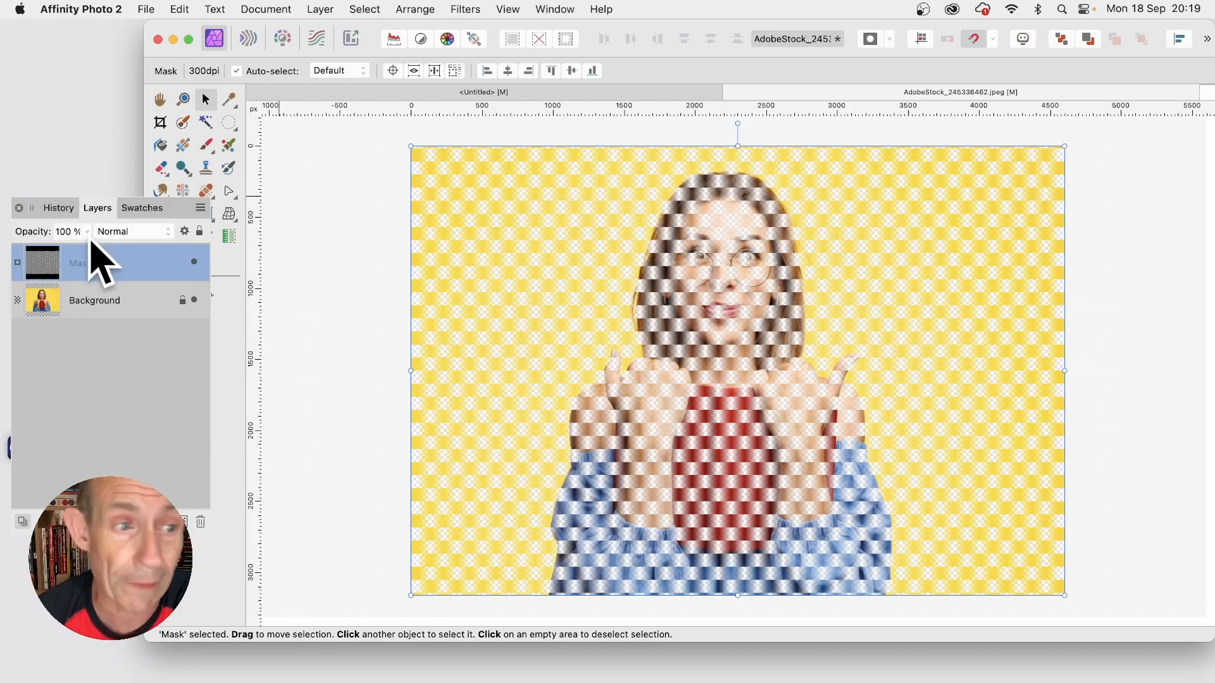
left_click_drag(47, 266, 42, 300)
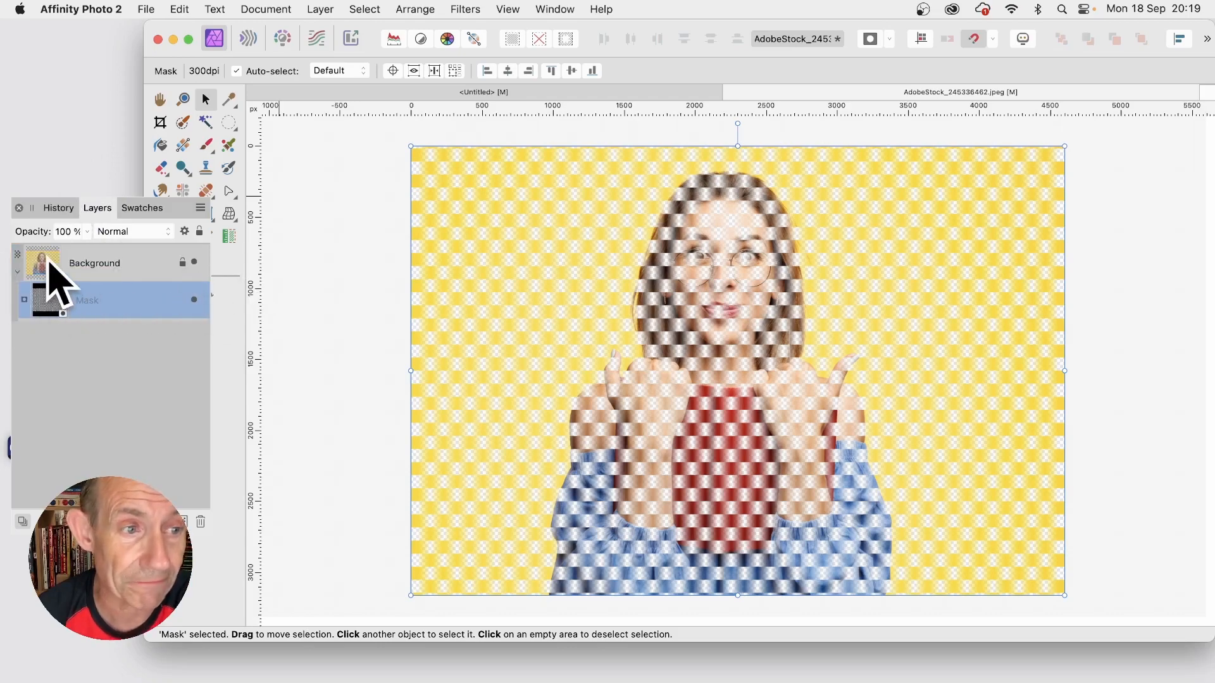
Step: Duplicate the masked Background layer together with its mask
left_click(48, 261)
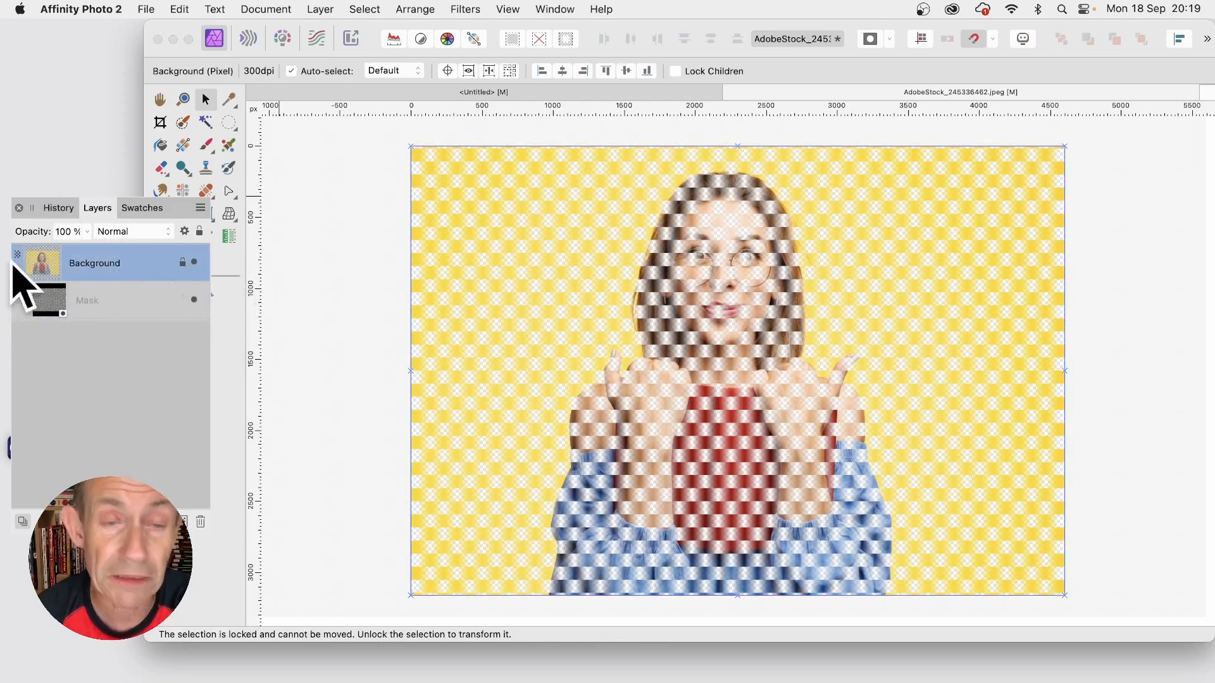
left_click(320, 8)
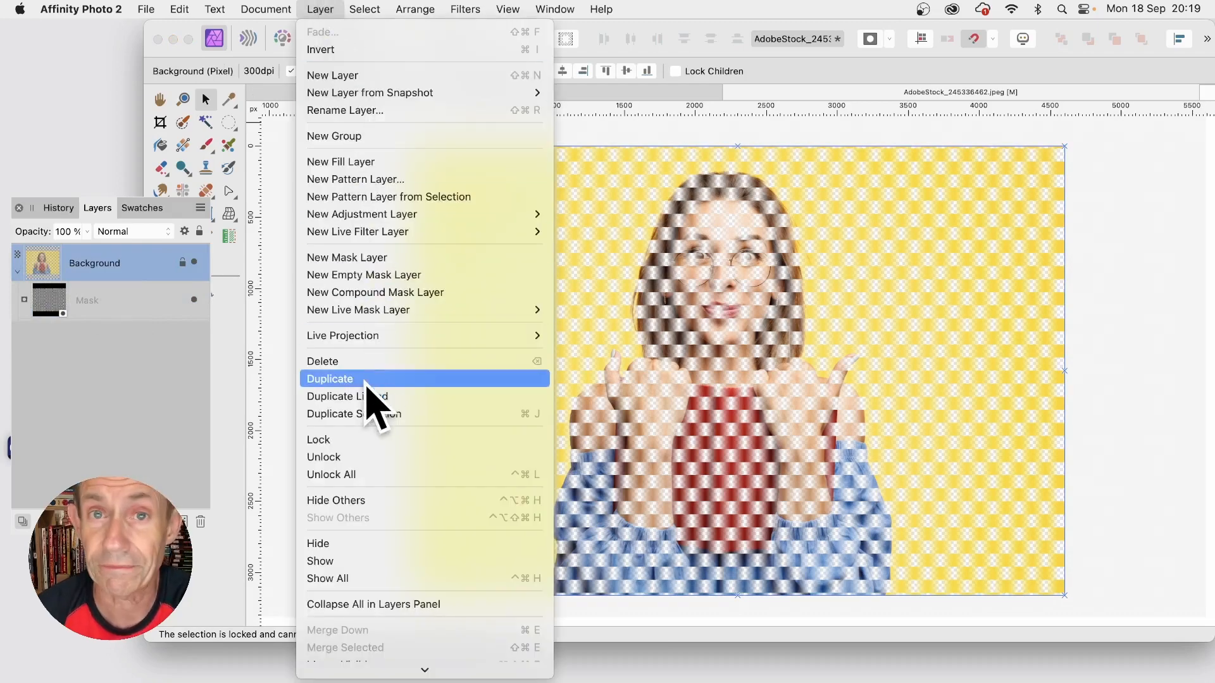
left_click(342, 379)
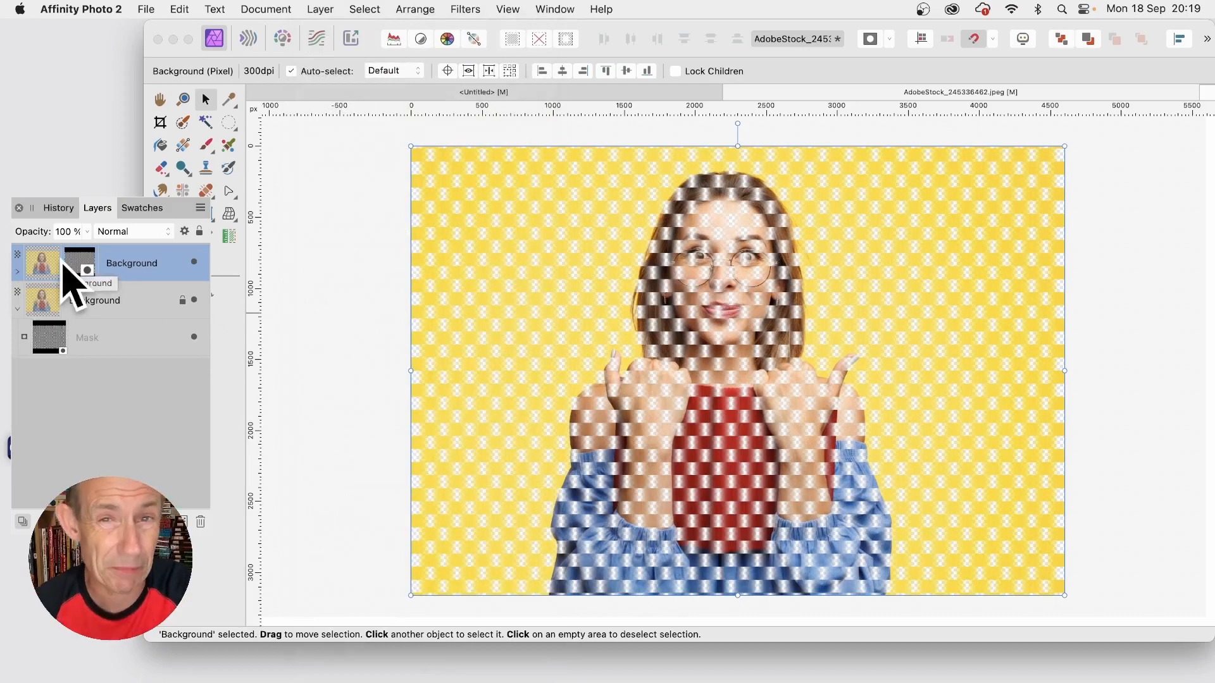
Step: Expand the duplicated Background layer and invert its nested mask
left_click(17, 272)
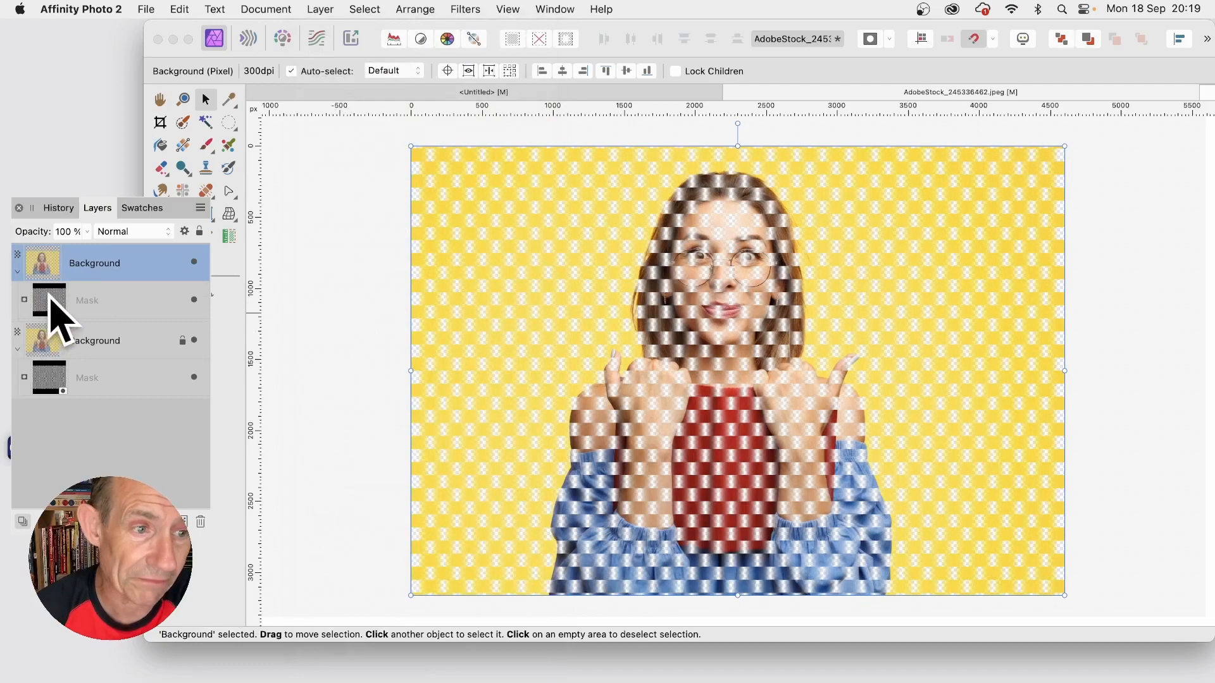
left_click(50, 301)
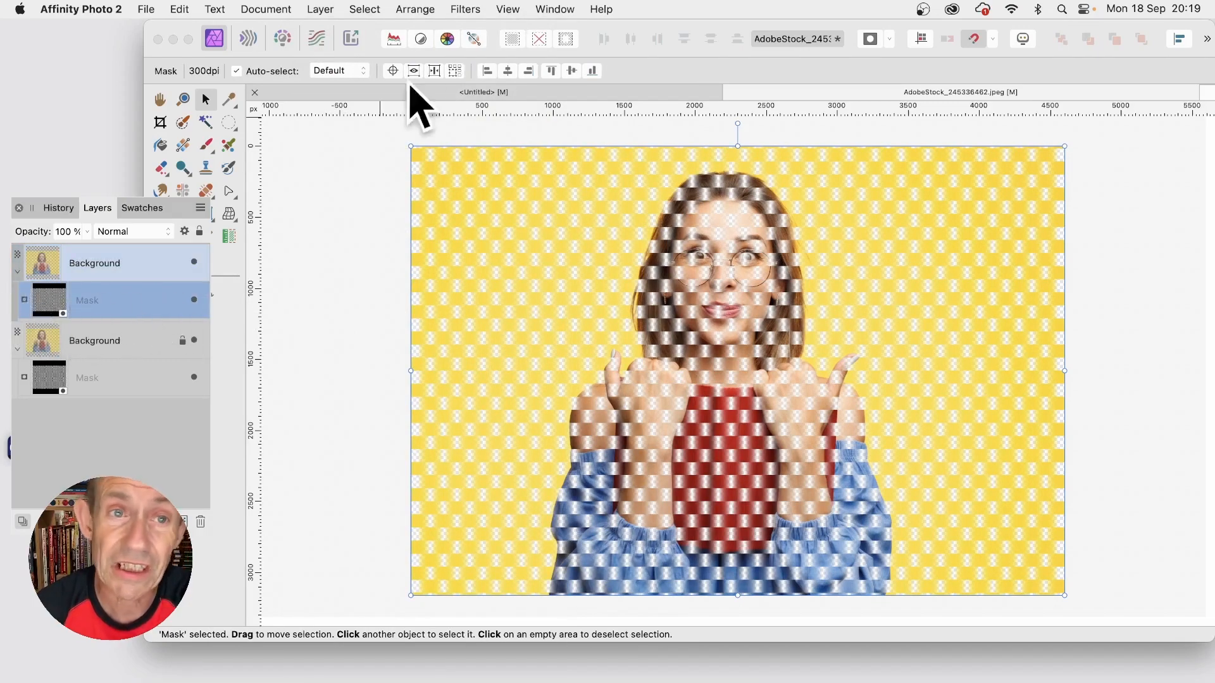
left_click(329, 7)
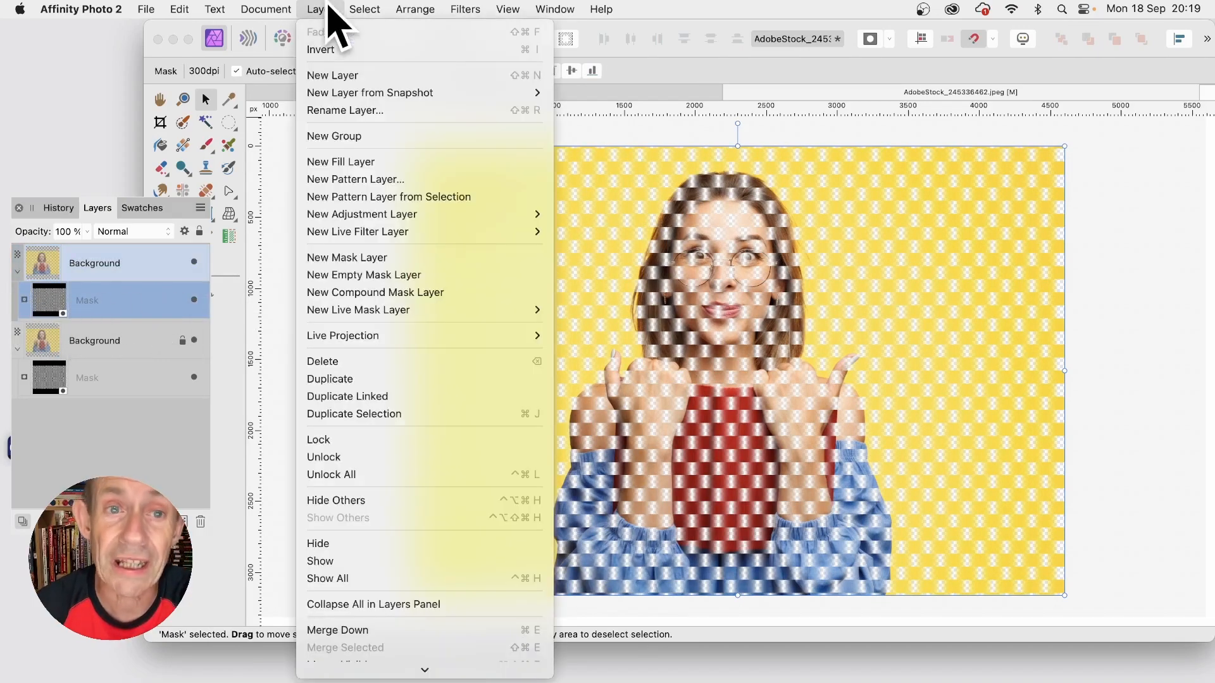
left_click(336, 50)
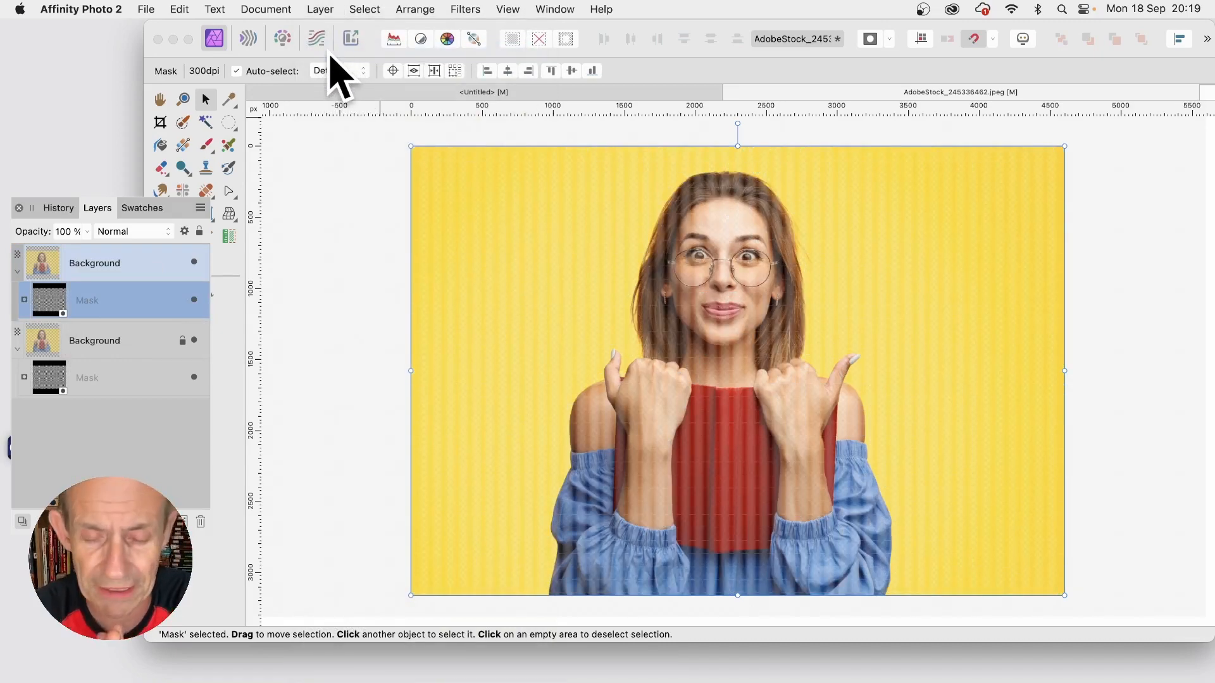
Step: Add a 3D layer effect to the upper Background layer with a radius of 28.2 px
left_click(127, 271)
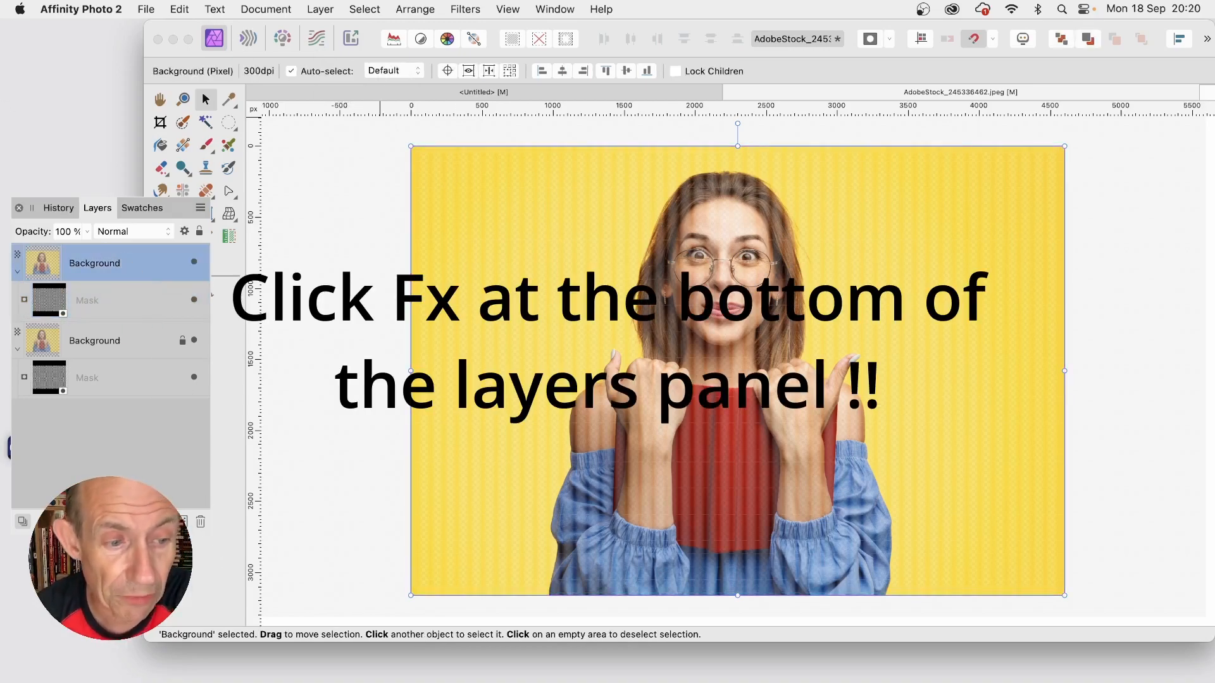
left_click(111, 521)
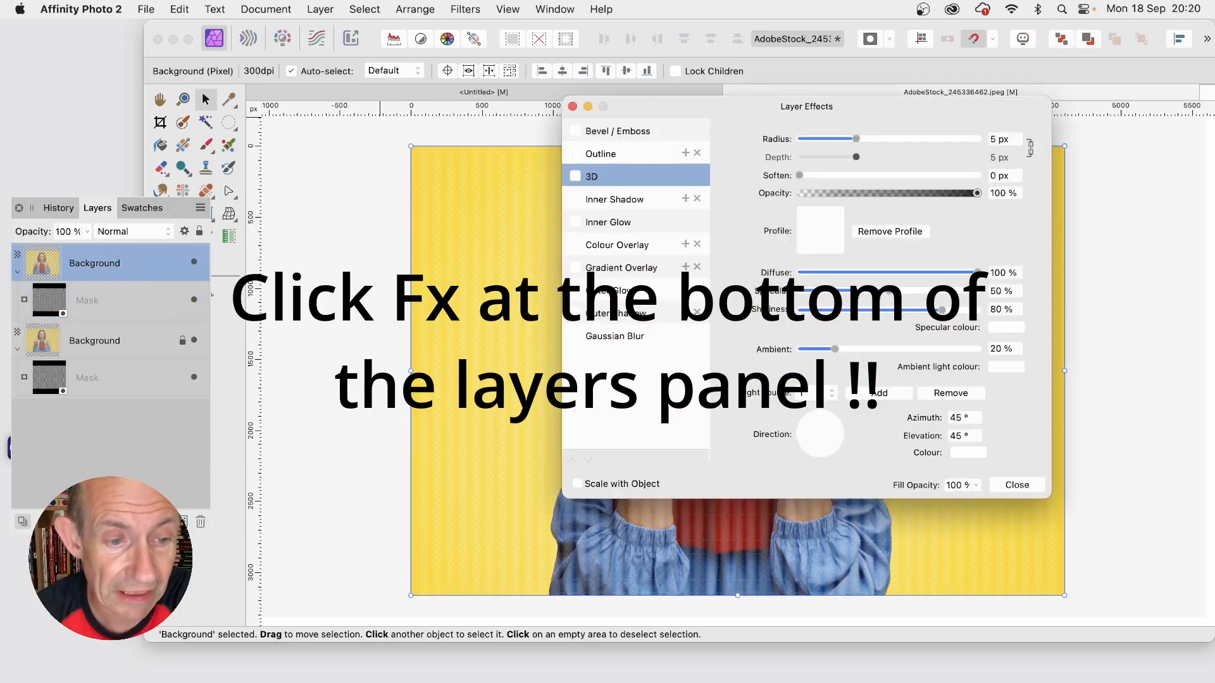
left_click(576, 177)
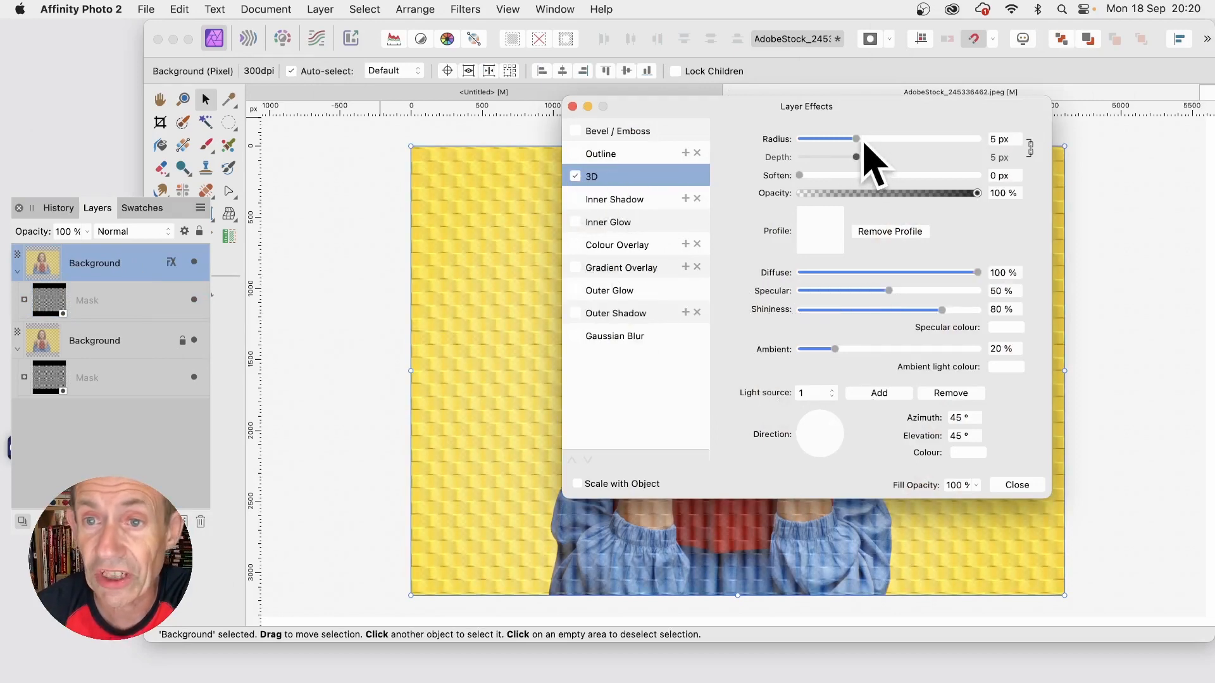
left_click_drag(857, 138, 906, 139)
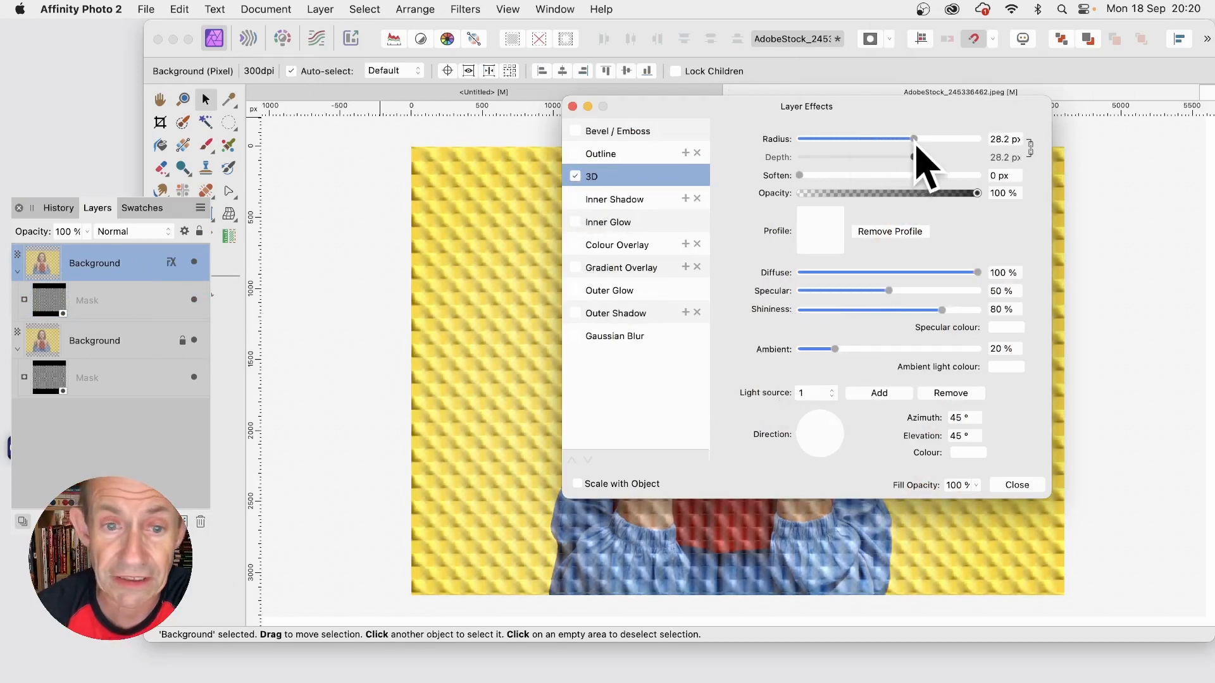
Step: Set the 3D effect's light direction to an azimuth of 106° and an elevation of 30.9°, keeping the photo in view
left_click_drag(774, 108, 917, 110)
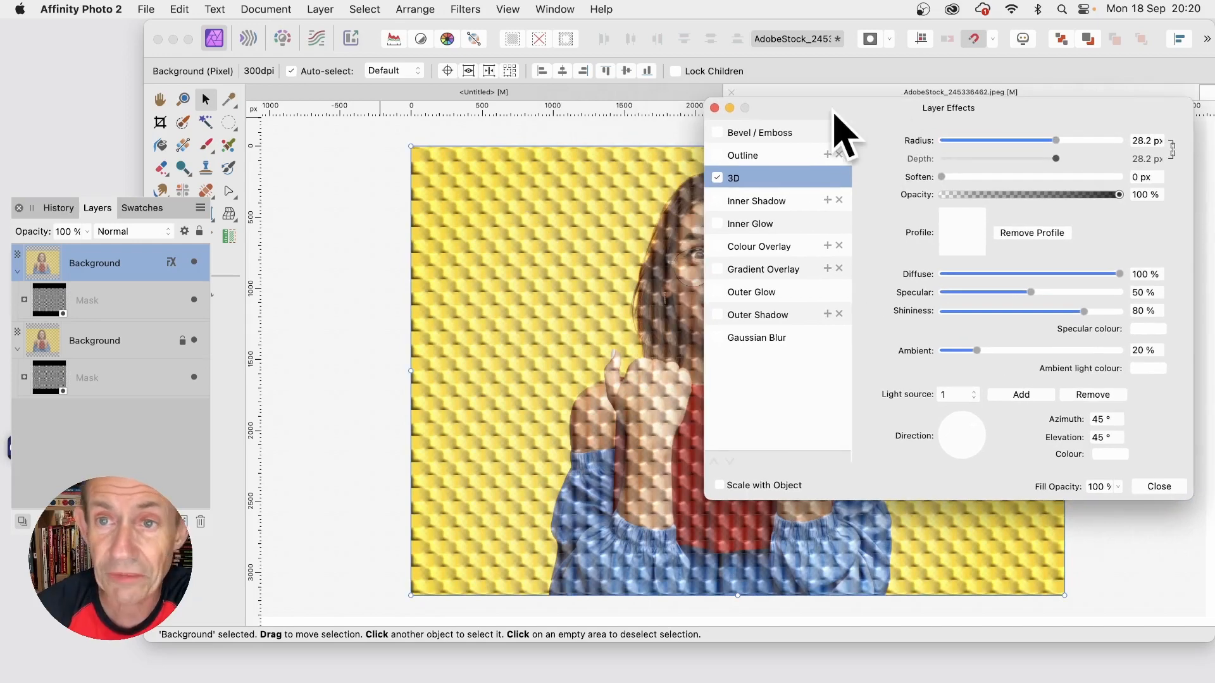
left_click_drag(834, 114, 773, 130)
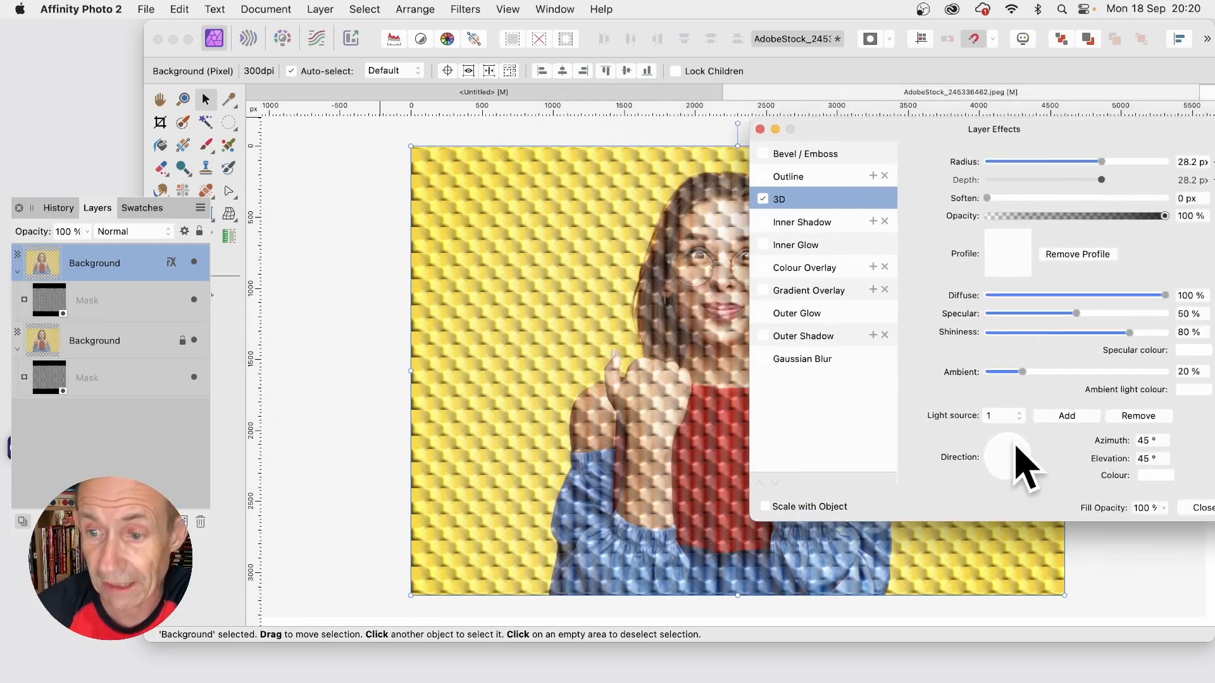
left_click_drag(1002, 441, 1005, 442)
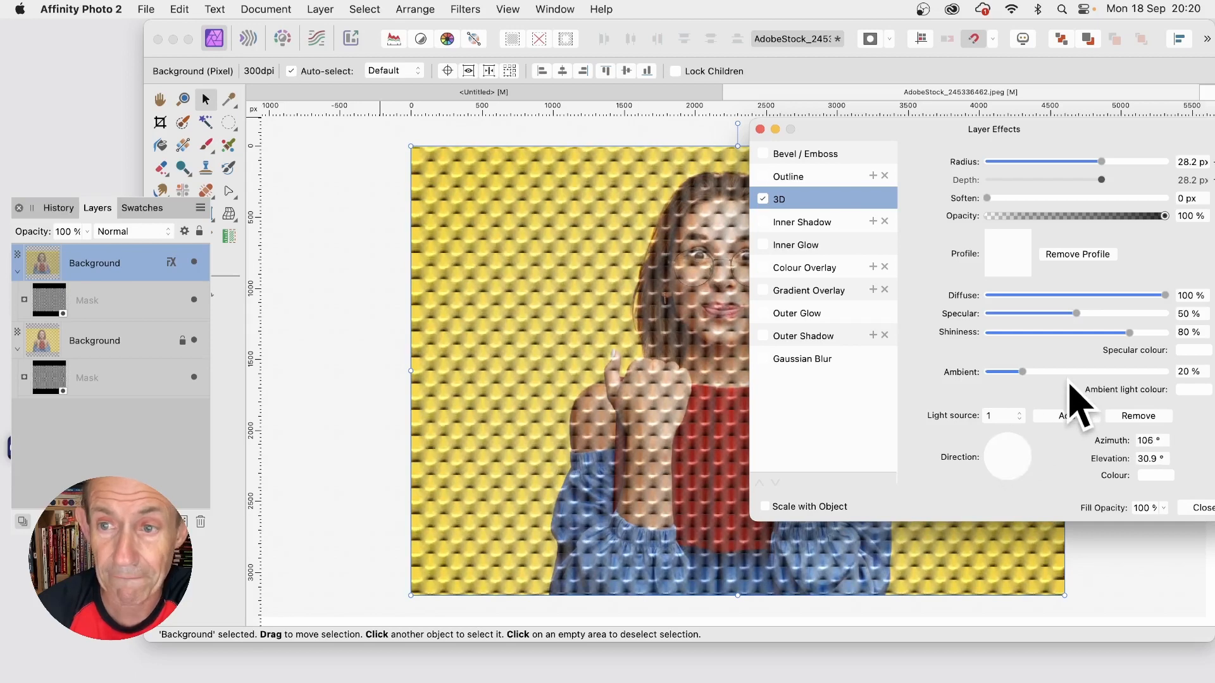
Step: Apply the S-shaped standard profile to the upper Background layer's 3D effect and close the layer effects
left_click(1010, 259)
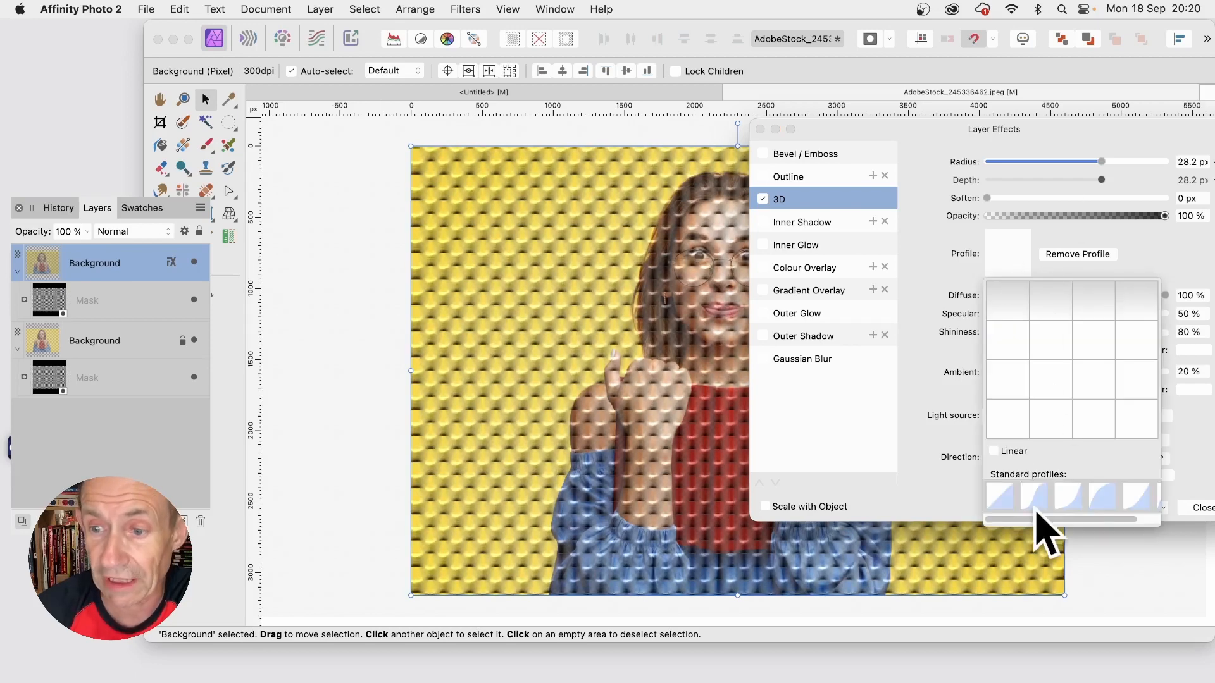
left_click(1068, 496)
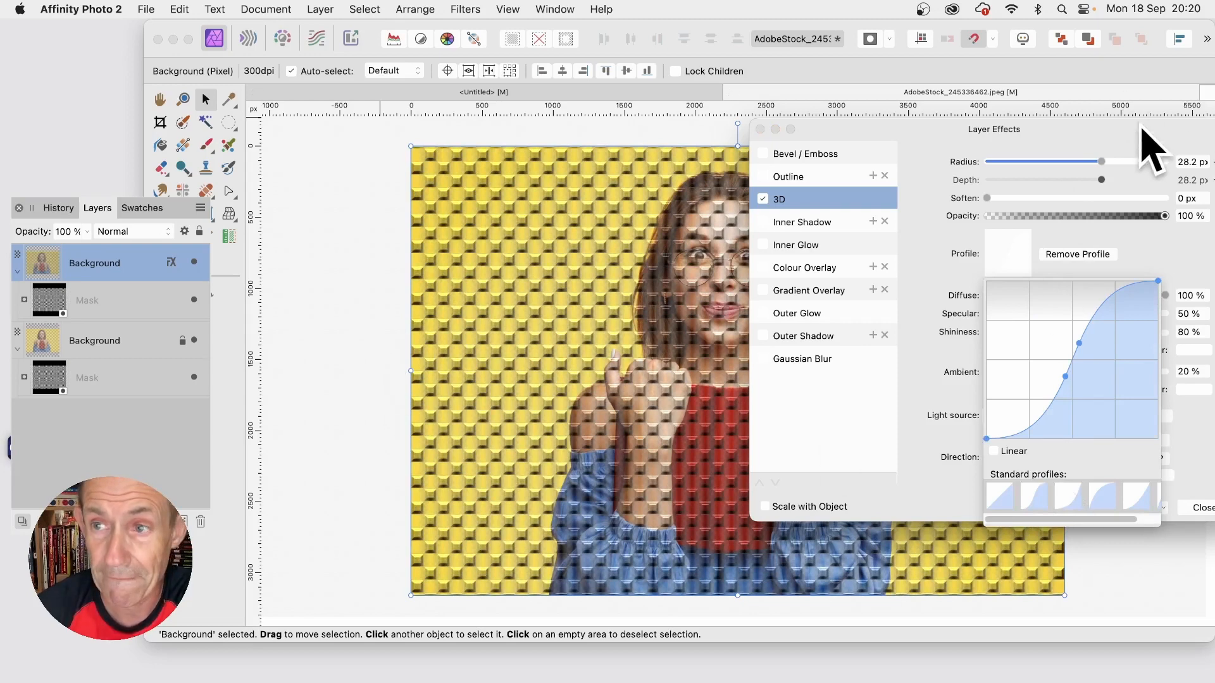
left_click_drag(1143, 128, 871, 133)
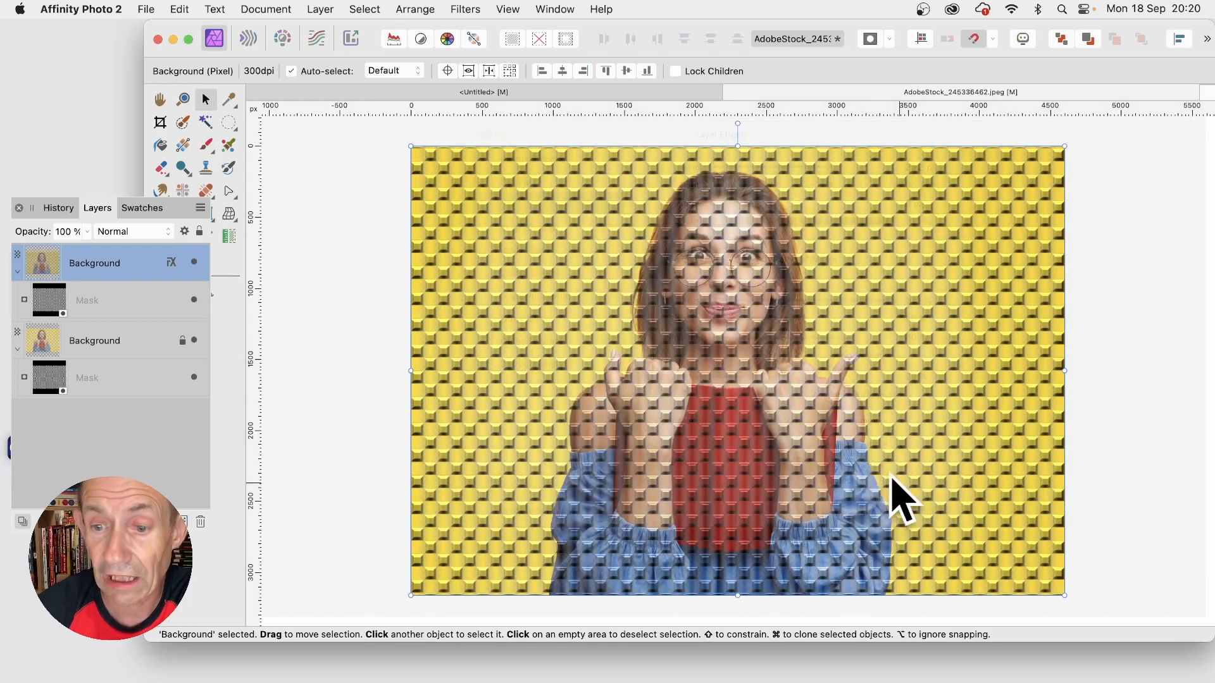
left_click(944, 513)
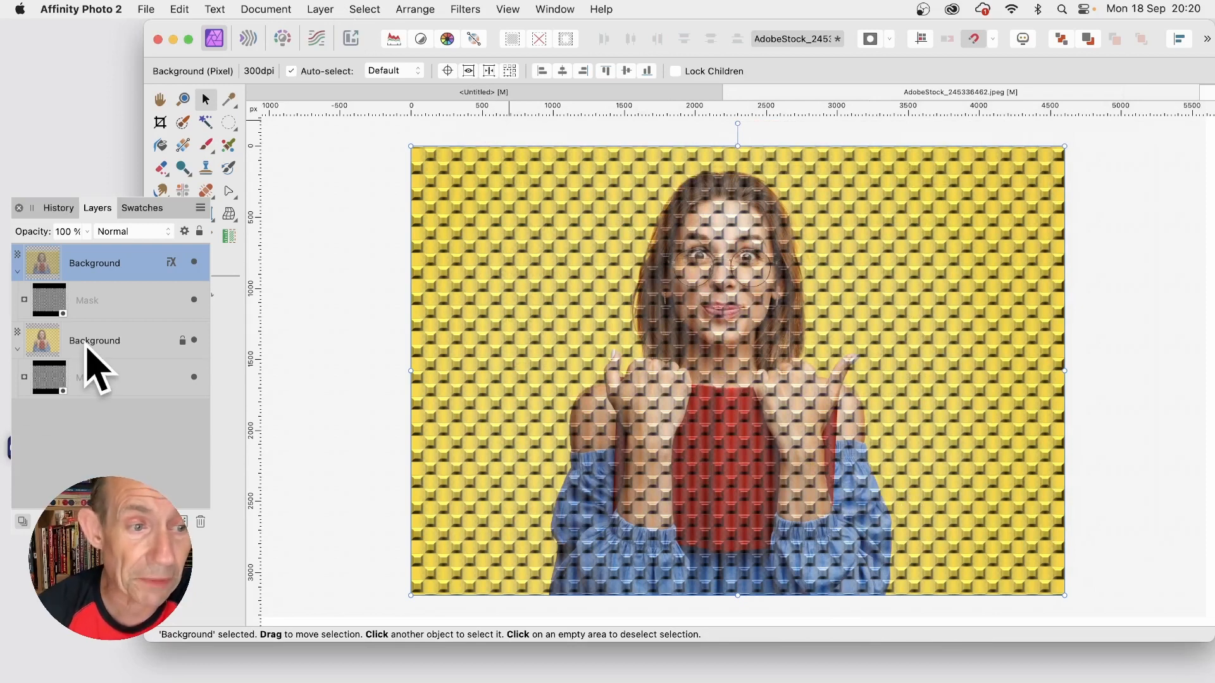
Step: Add a 3D effect to the lower Background layer with radius 46.7 px, light azimuth -75.3° and elevation 70.9°
left_click(76, 348)
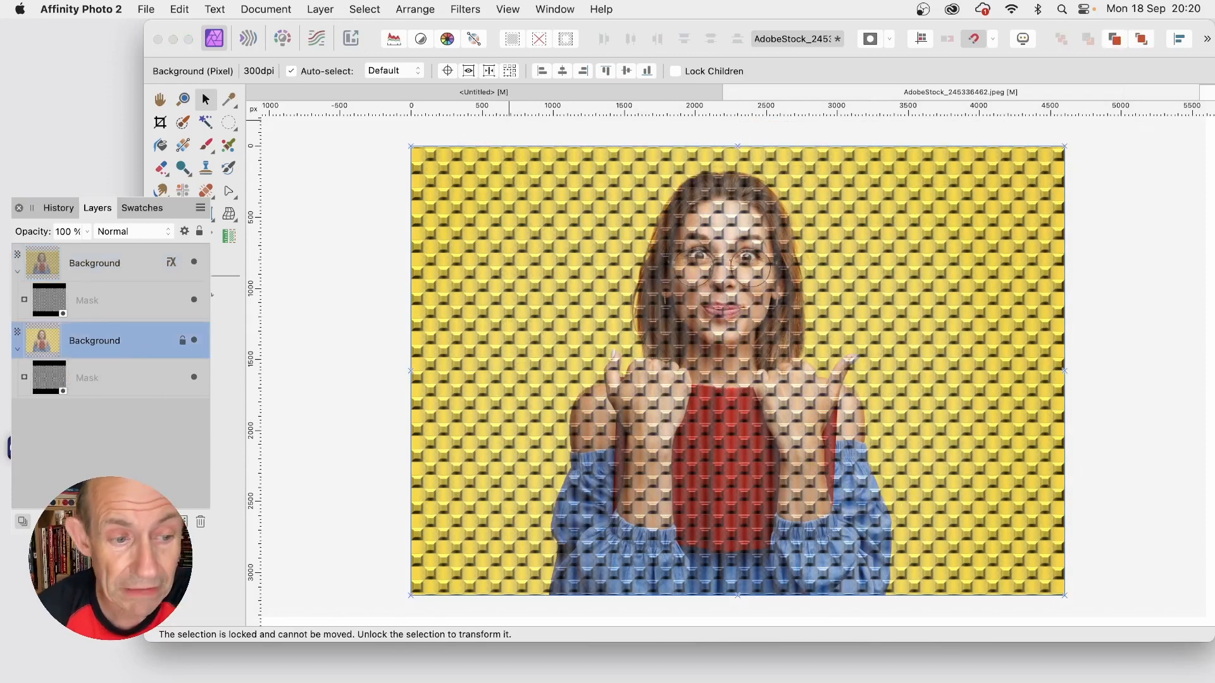
left_click(106, 522)
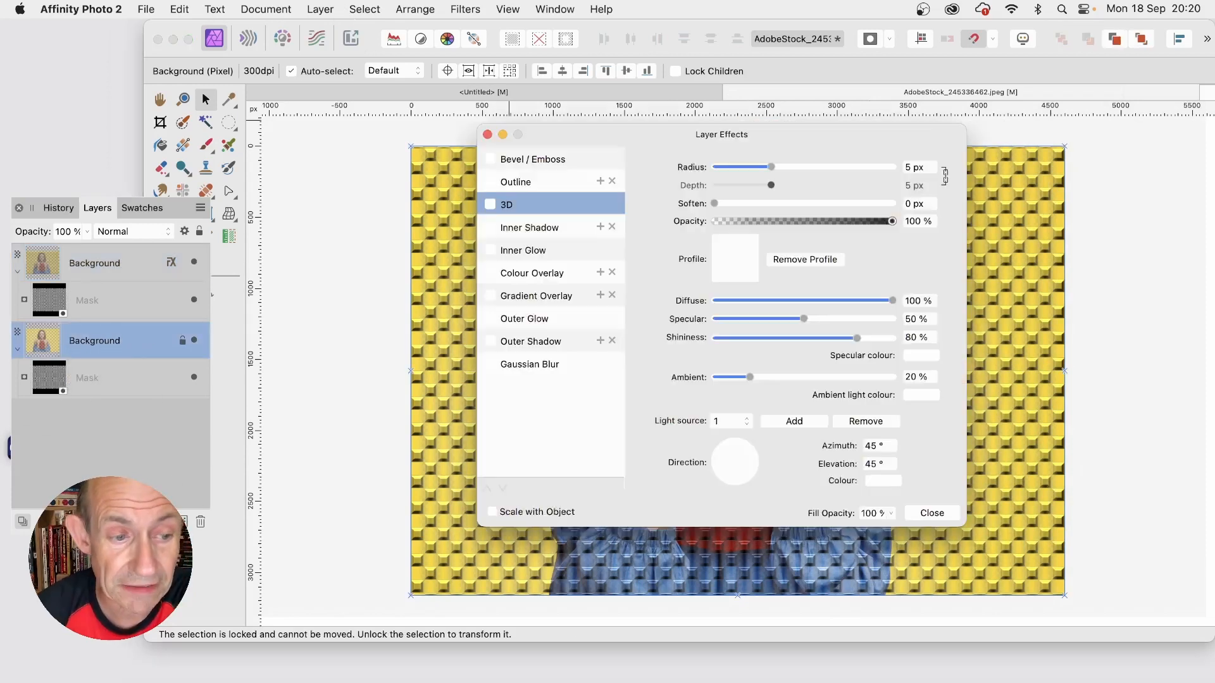
left_click(493, 208)
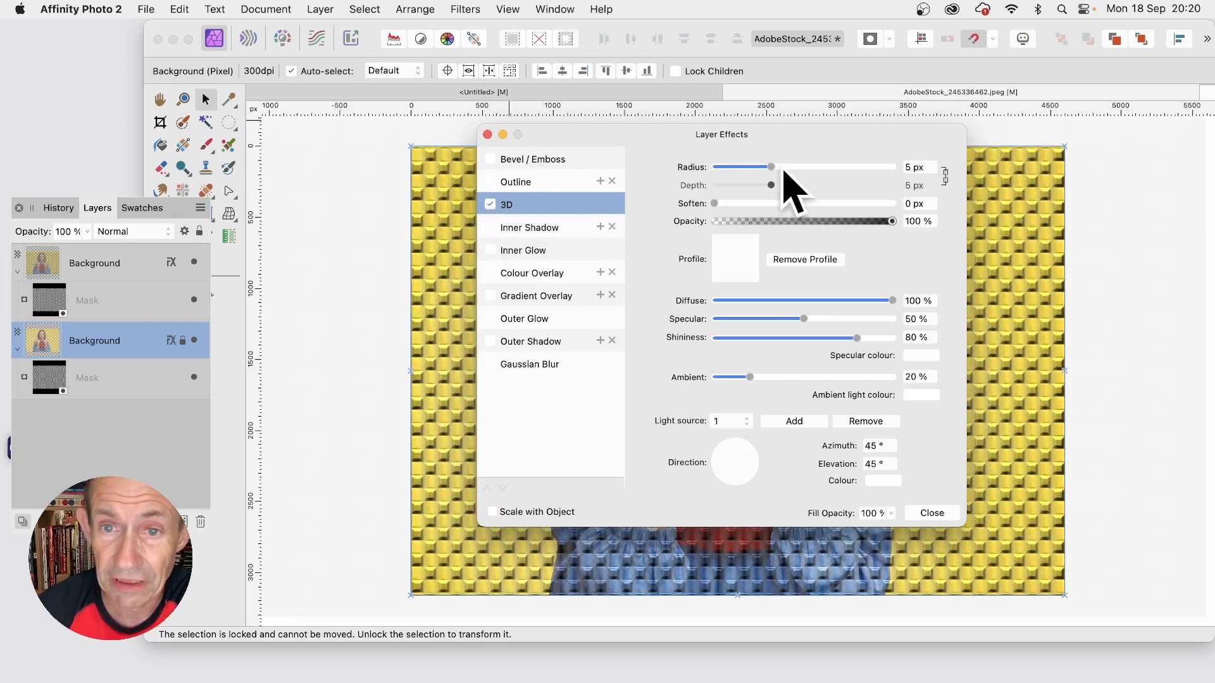
left_click_drag(782, 168, 865, 168)
left_click_drag(706, 146, 953, 118)
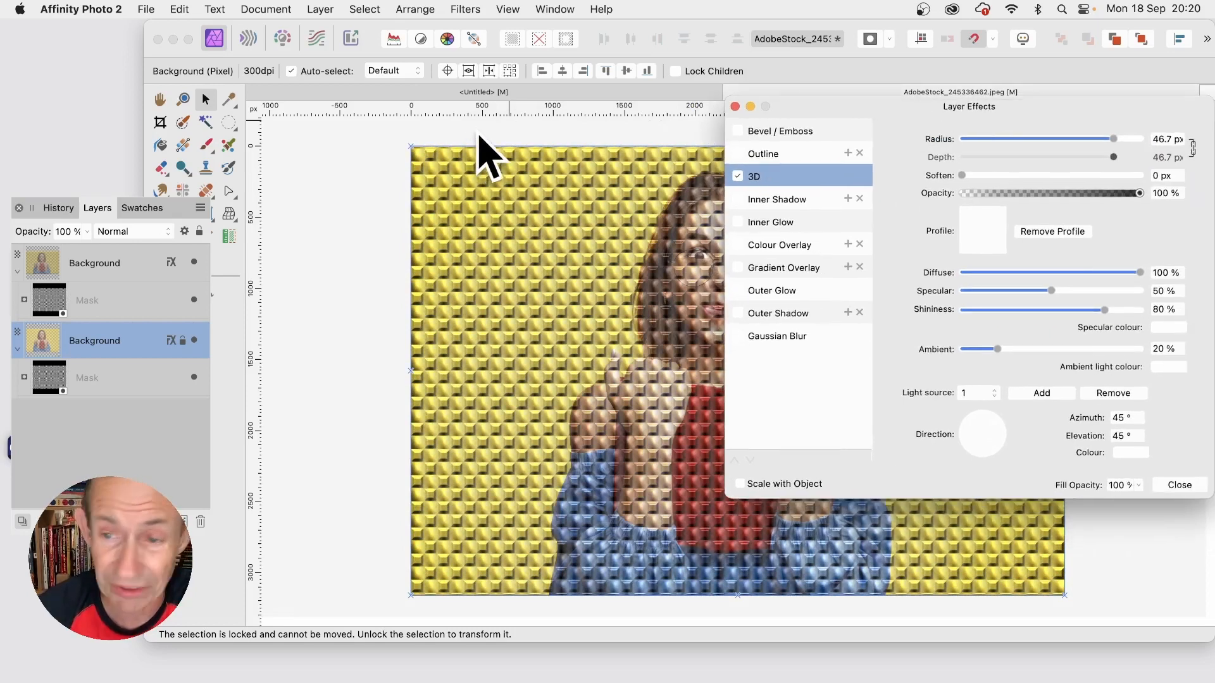
mouse_move(1003, 434)
left_mouse_down()
mouse_move(991, 429)
mouse_move(987, 446)
left_mouse_up()
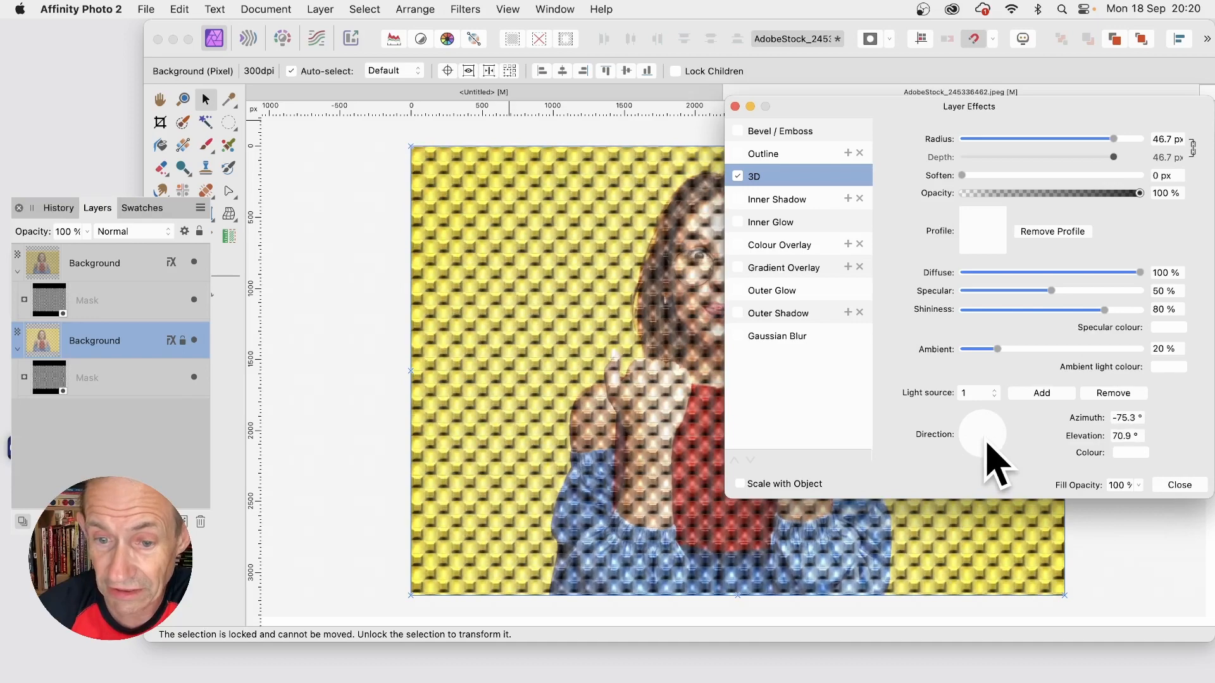
Step: Give the lower layer's 3D effect the S-shaped standard profile, soften the curve at its upper middle point, and close the effects
left_click(999, 239)
left_click(1003, 473)
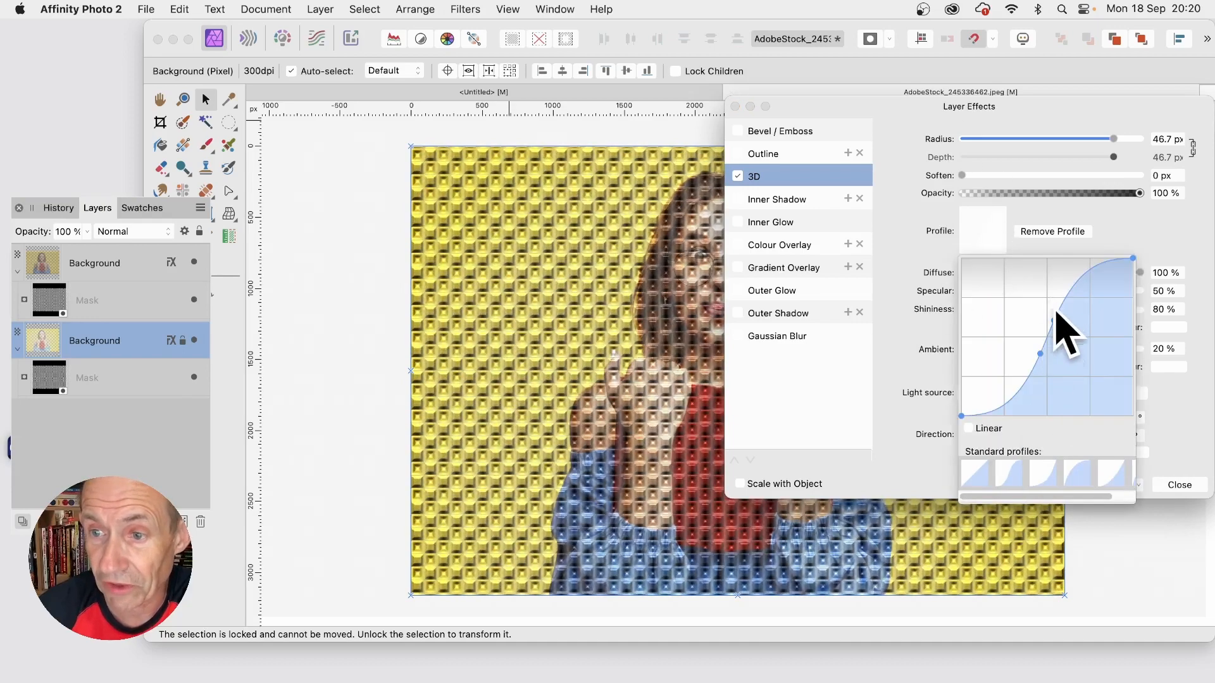
left_click_drag(1057, 321, 1059, 322)
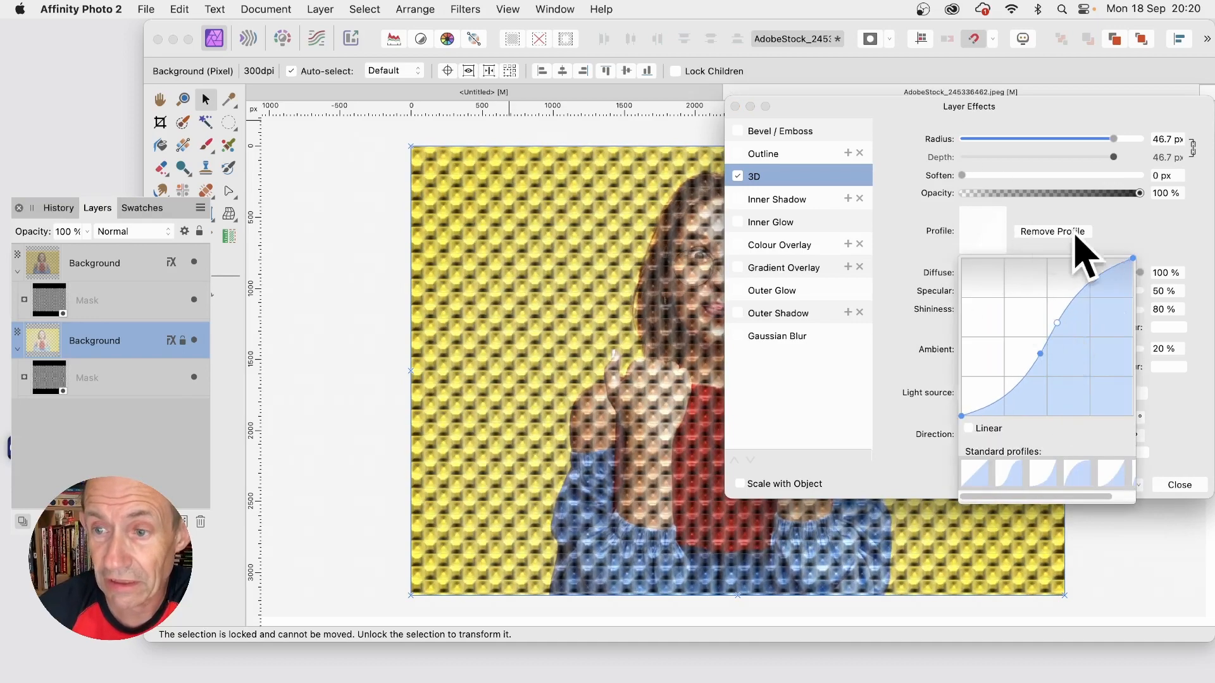
left_click(1194, 419)
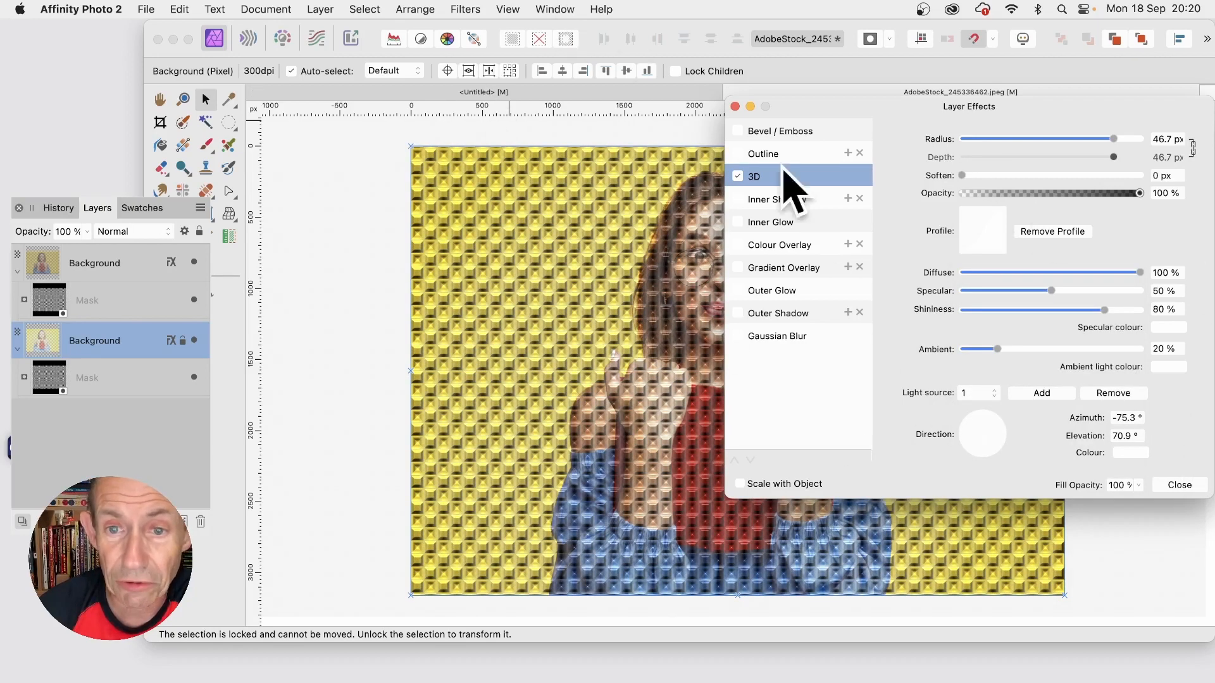
left_click_drag(927, 106, 644, 112)
left_click(936, 489)
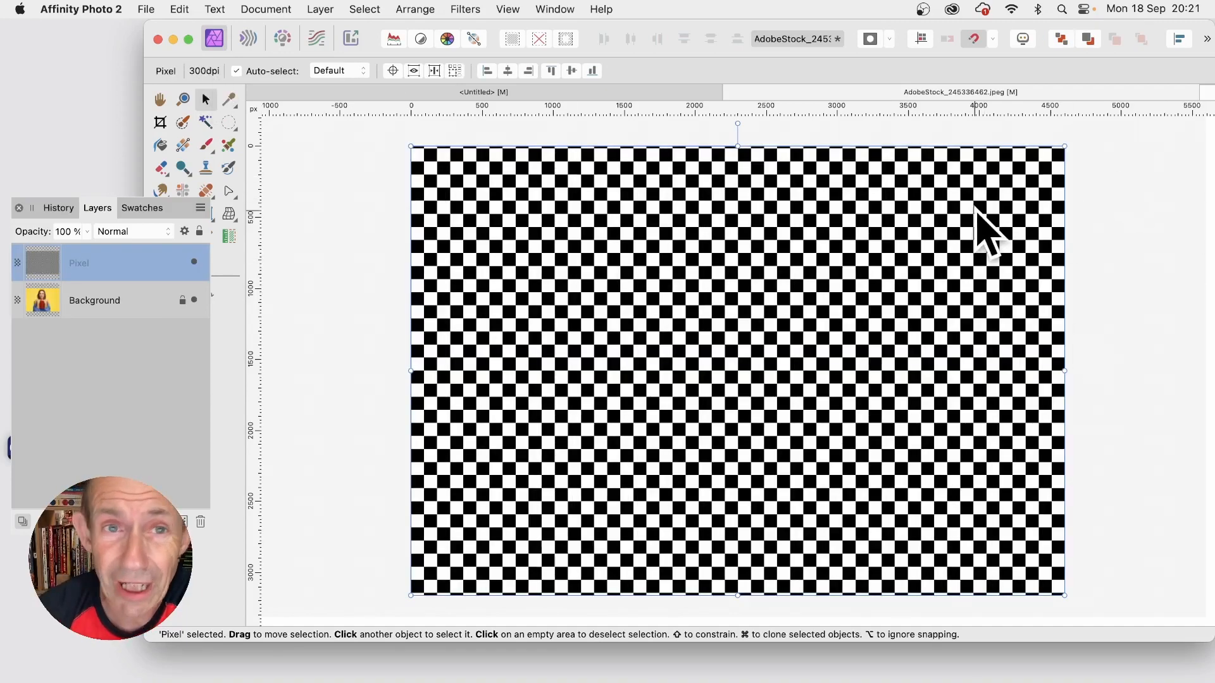
Step: Apply a Radial Blur of 3.1° to the chequered Pixel layer, with its centre moved slightly up and left of the image's middle
left_click(470, 8)
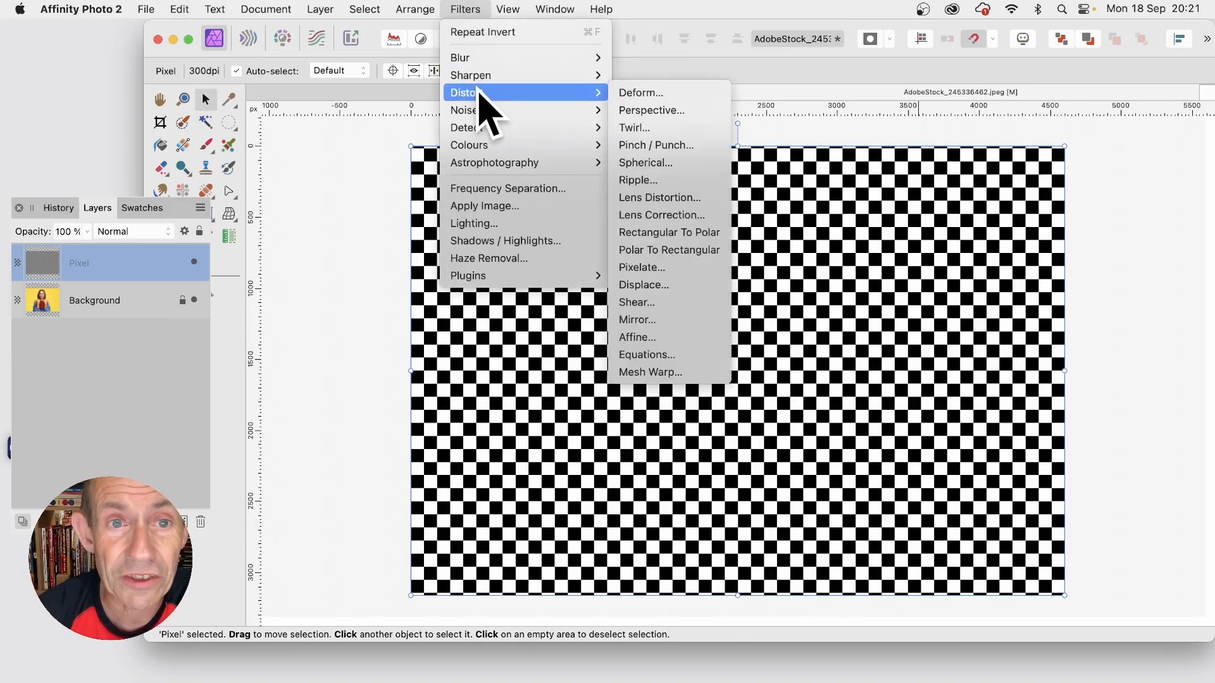
mouse_move(484, 58)
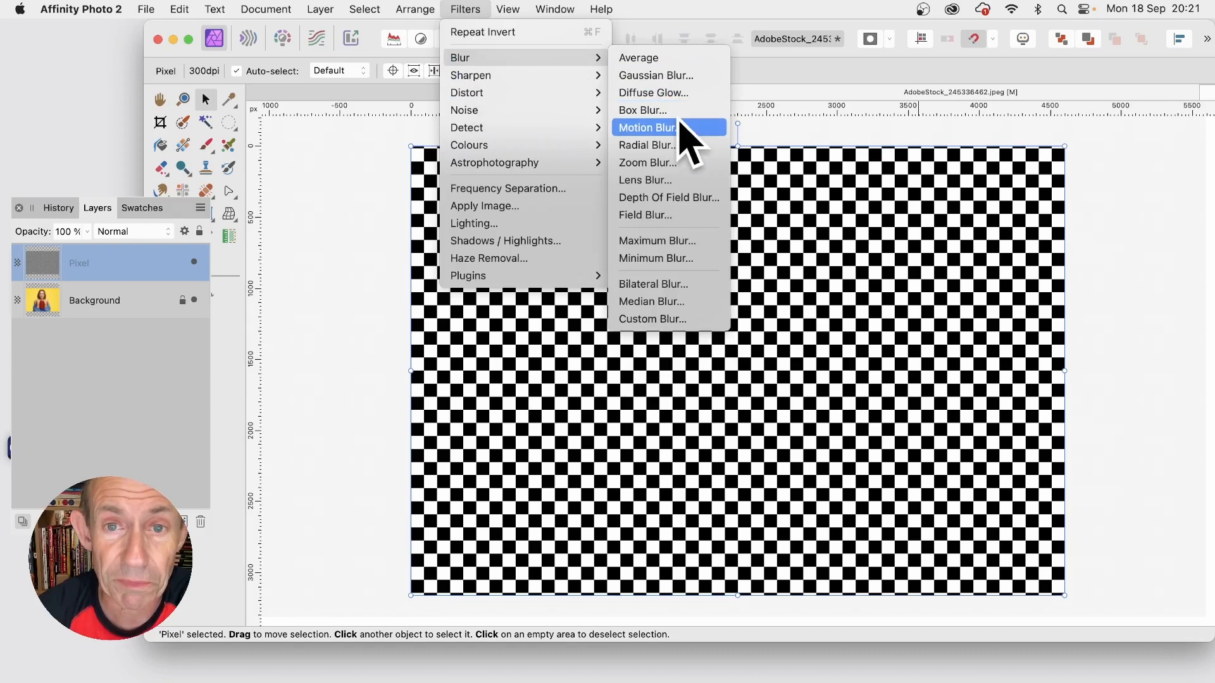
left_click(680, 152)
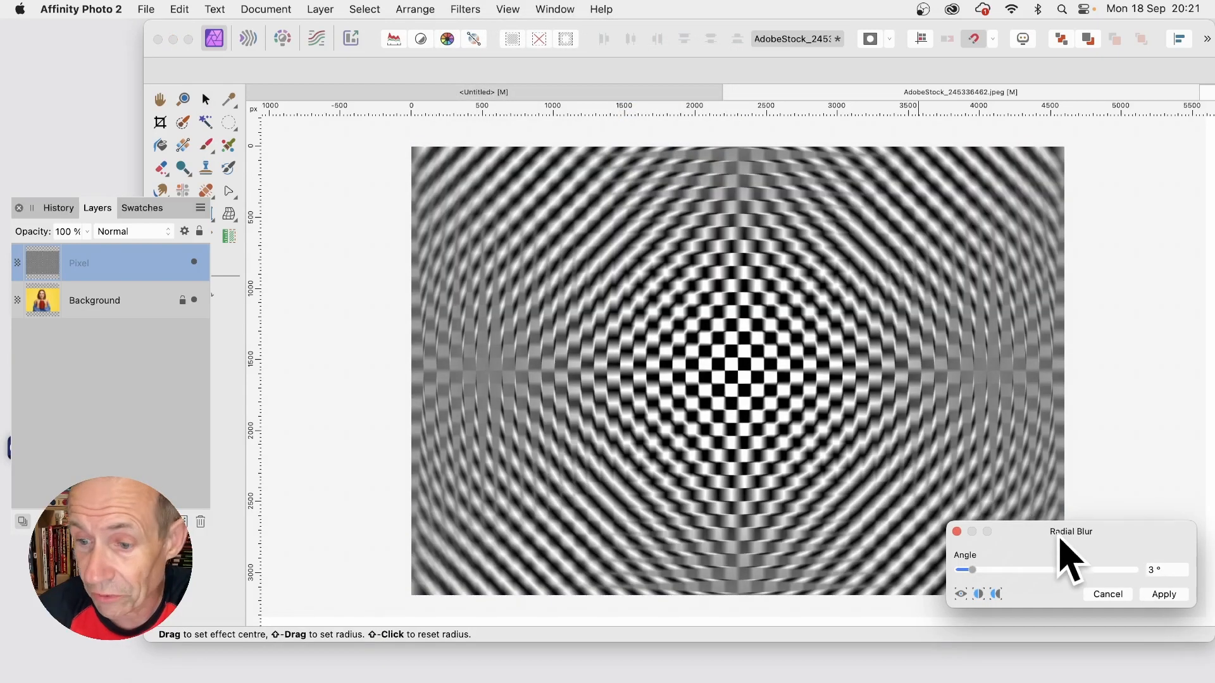
left_click_drag(1061, 541, 877, 393)
left_click_drag(795, 431, 847, 431)
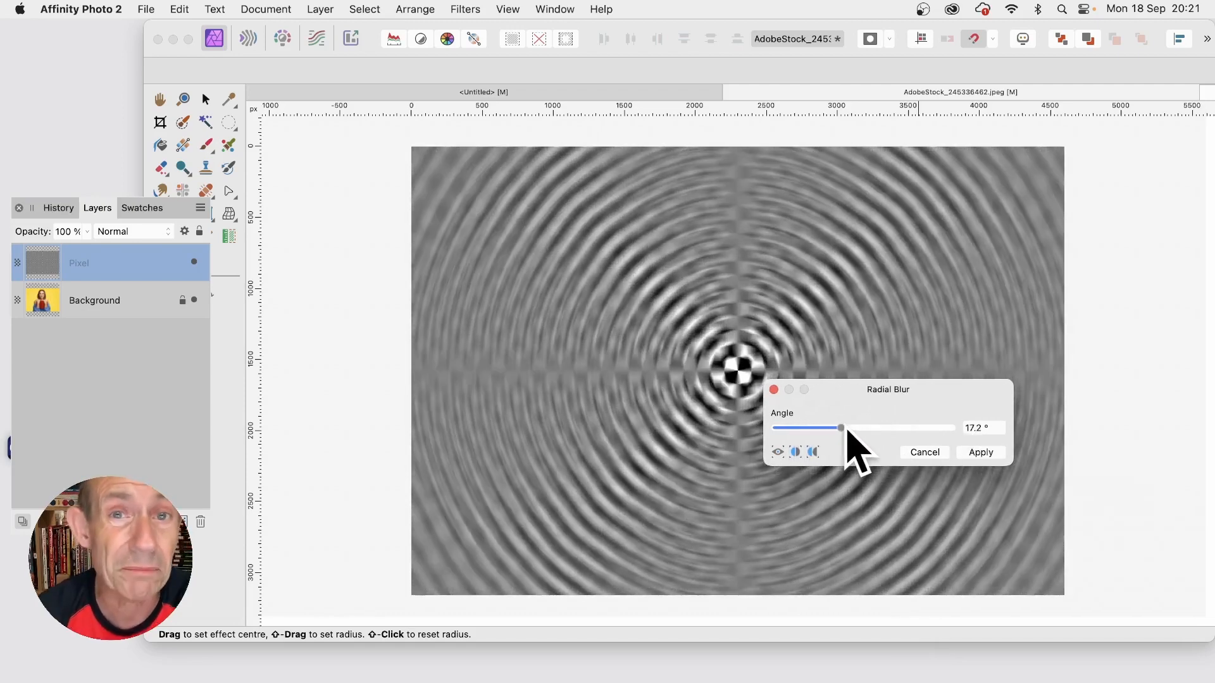
left_click_drag(846, 432, 795, 430)
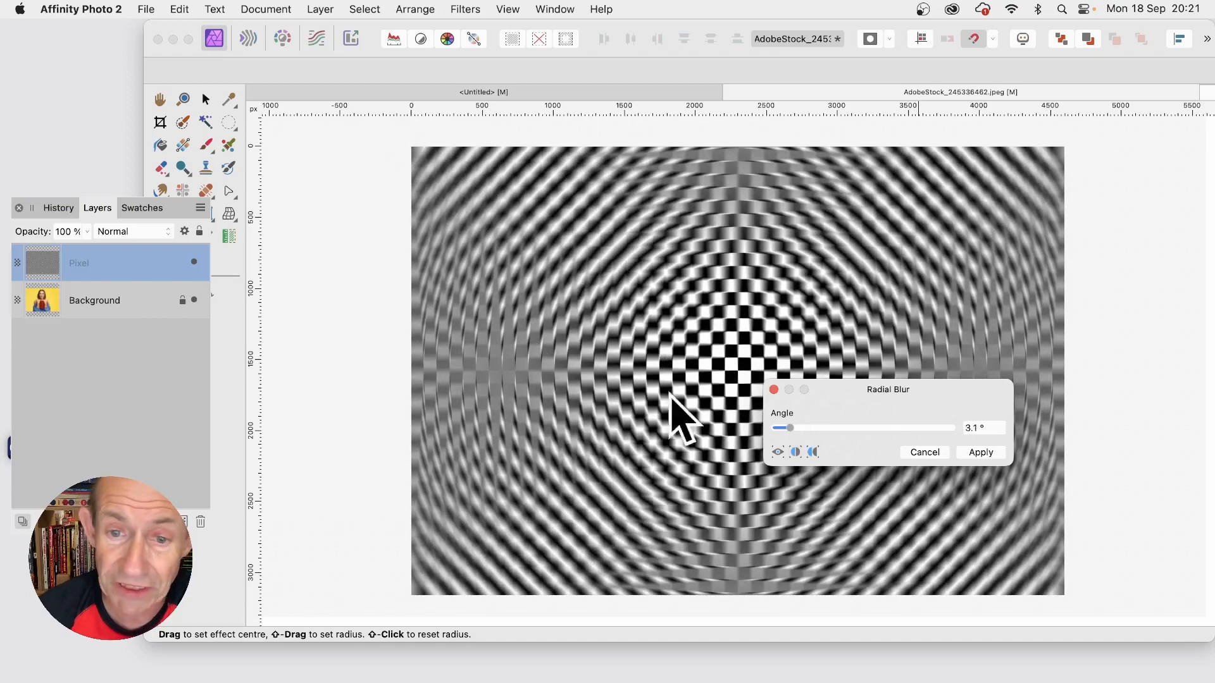
mouse_move(727, 358)
left_mouse_down()
mouse_move(934, 249)
mouse_move(695, 365)
mouse_move(706, 357)
left_mouse_up()
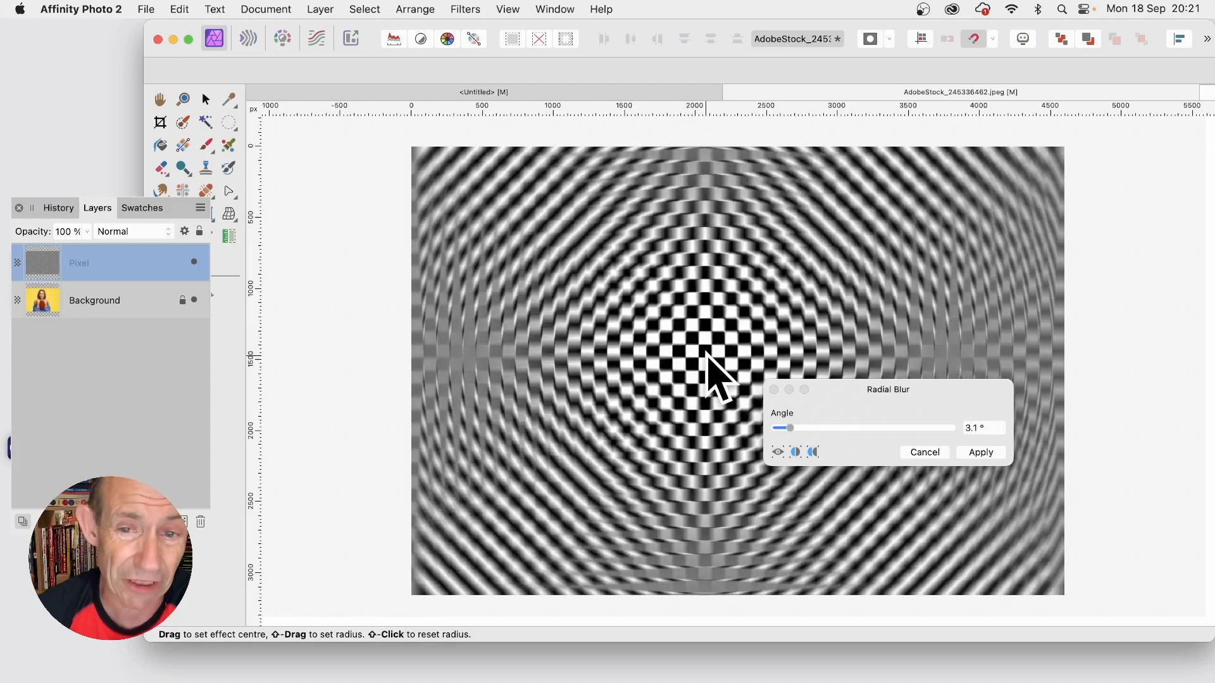
left_click(993, 455)
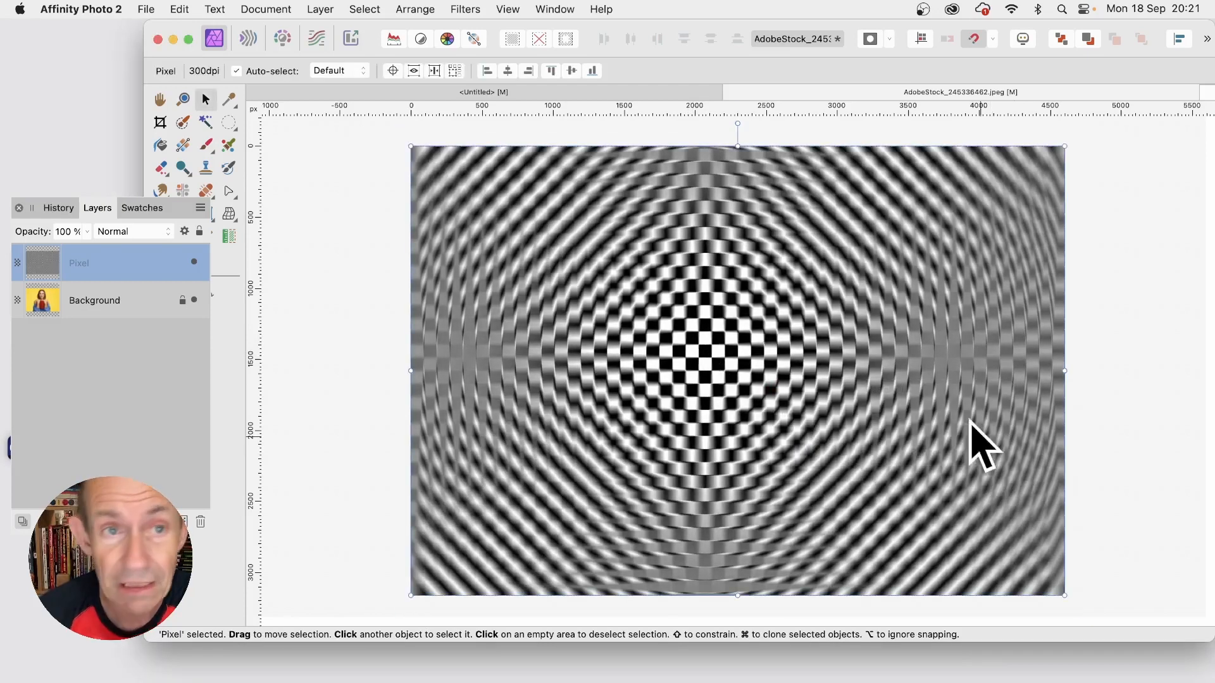
Step: Rasterise the radially blurred Pixel layer to a mask and nest it inside the Background layer
left_click(319, 9)
scroll(355, 506, "down", 5)
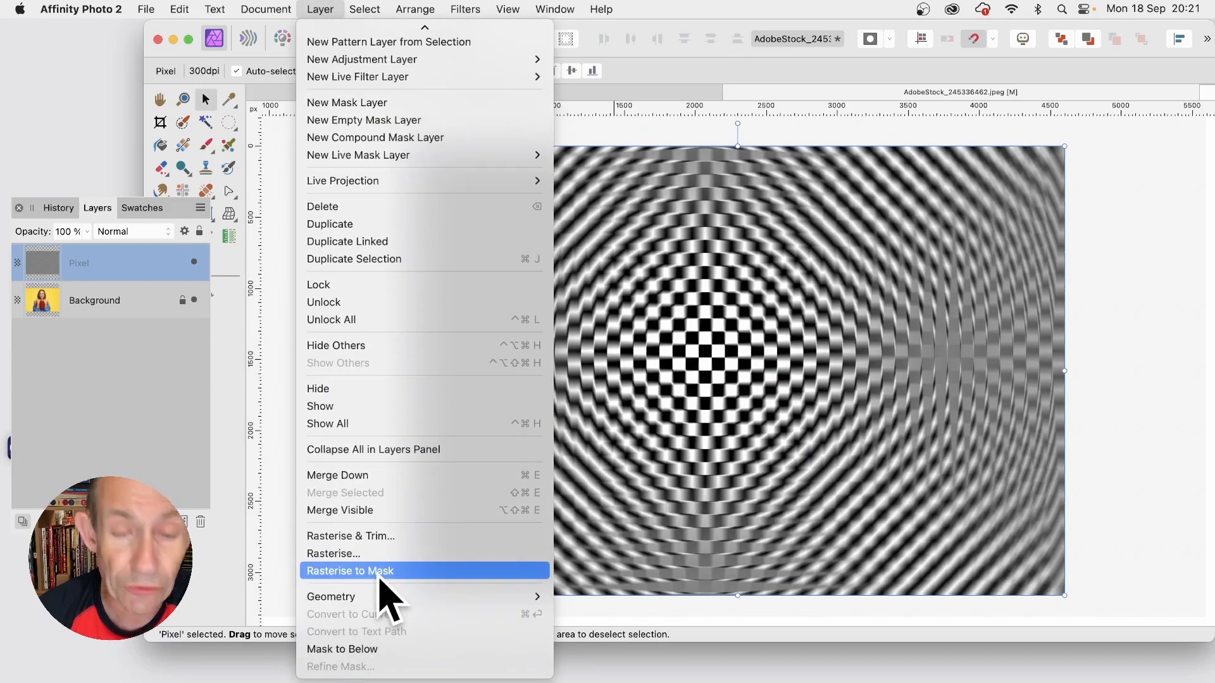
left_click(383, 572)
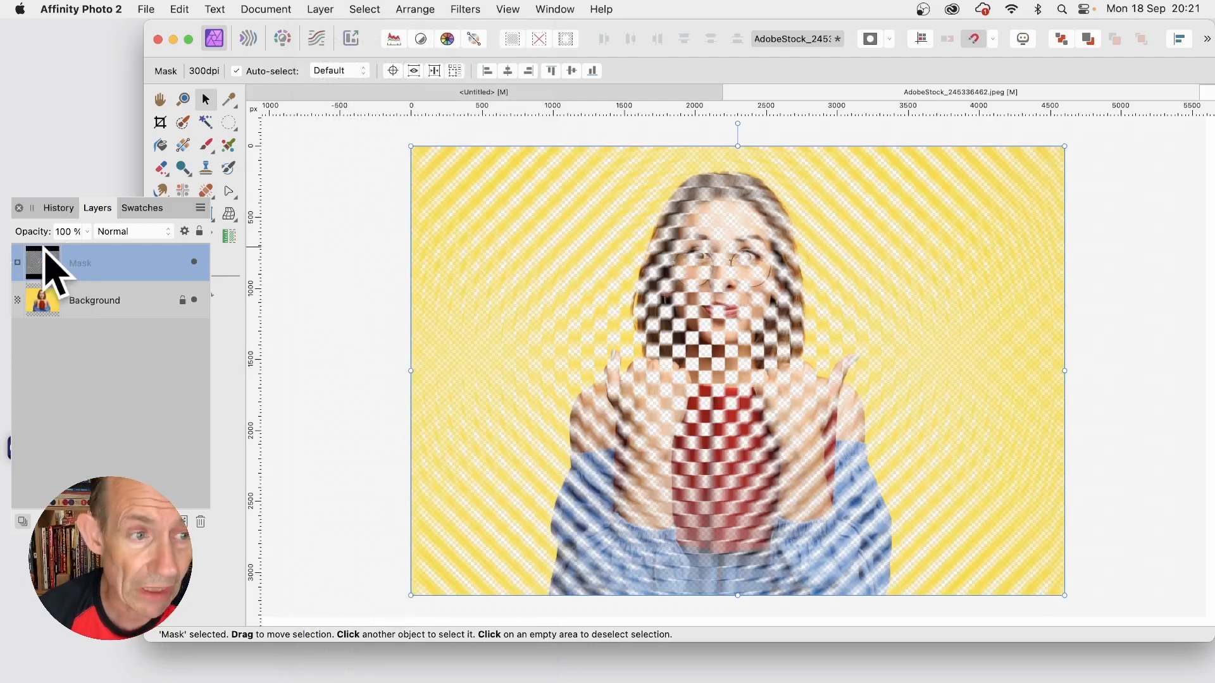
left_click_drag(43, 265, 55, 297)
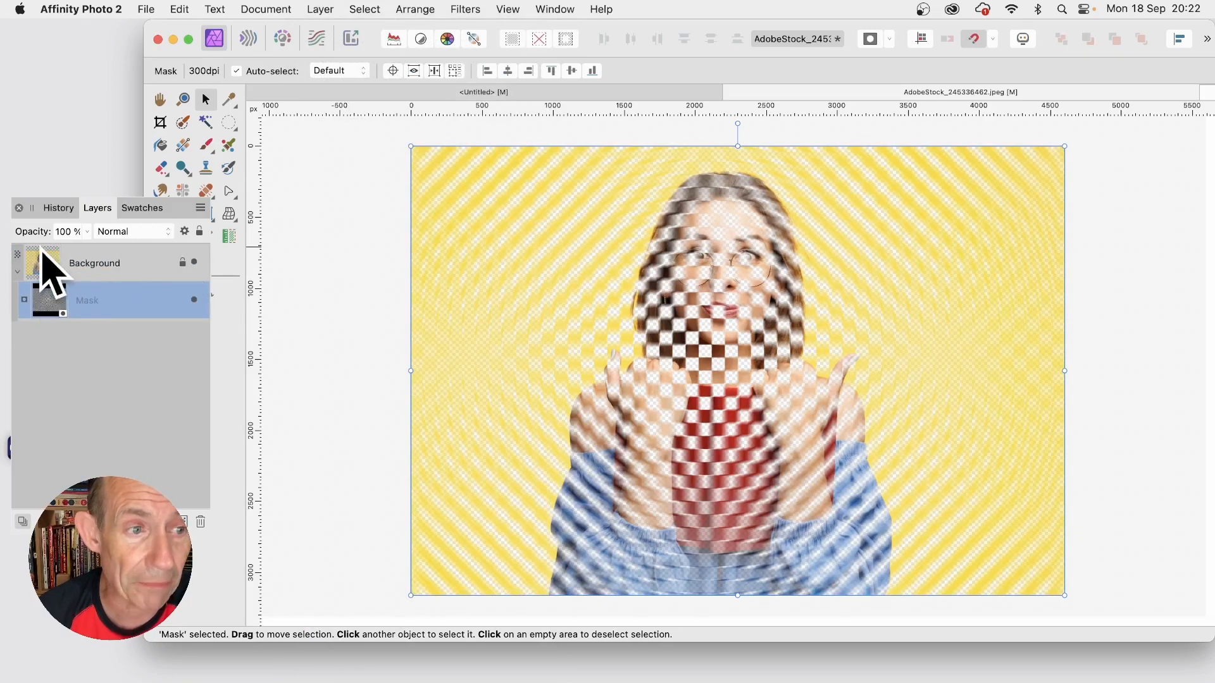
Step: Duplicate the Background layer along with its radially blurred mask
left_click(92, 265)
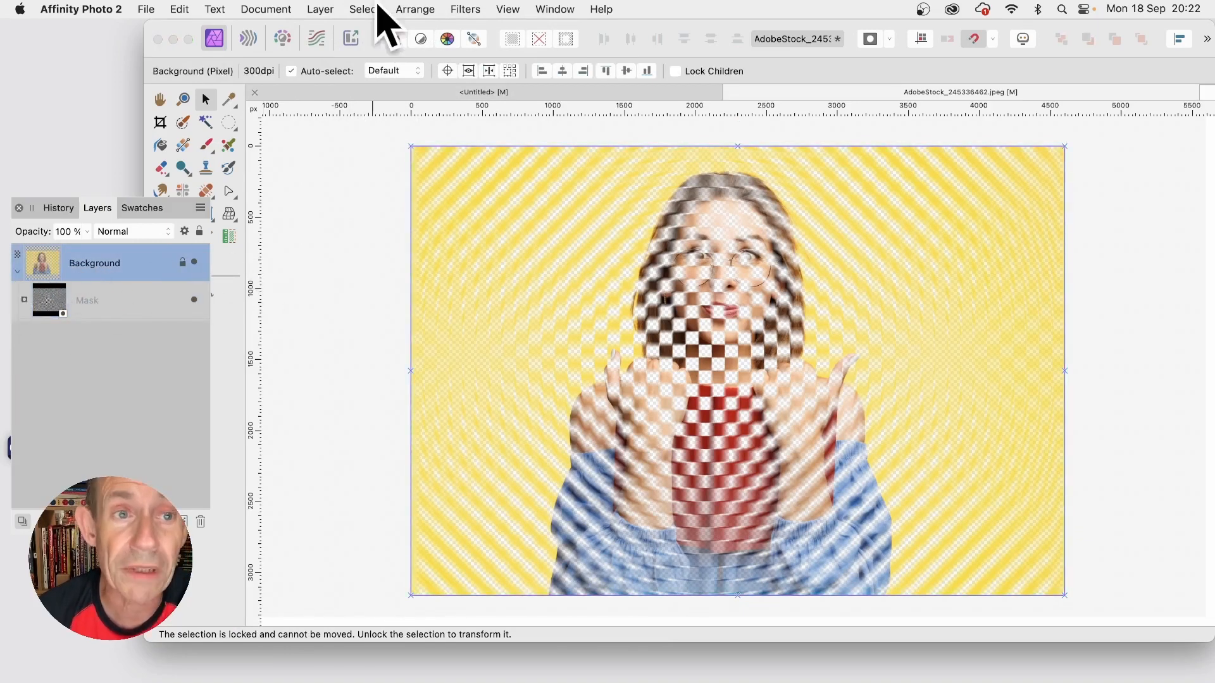
left_click(318, 9)
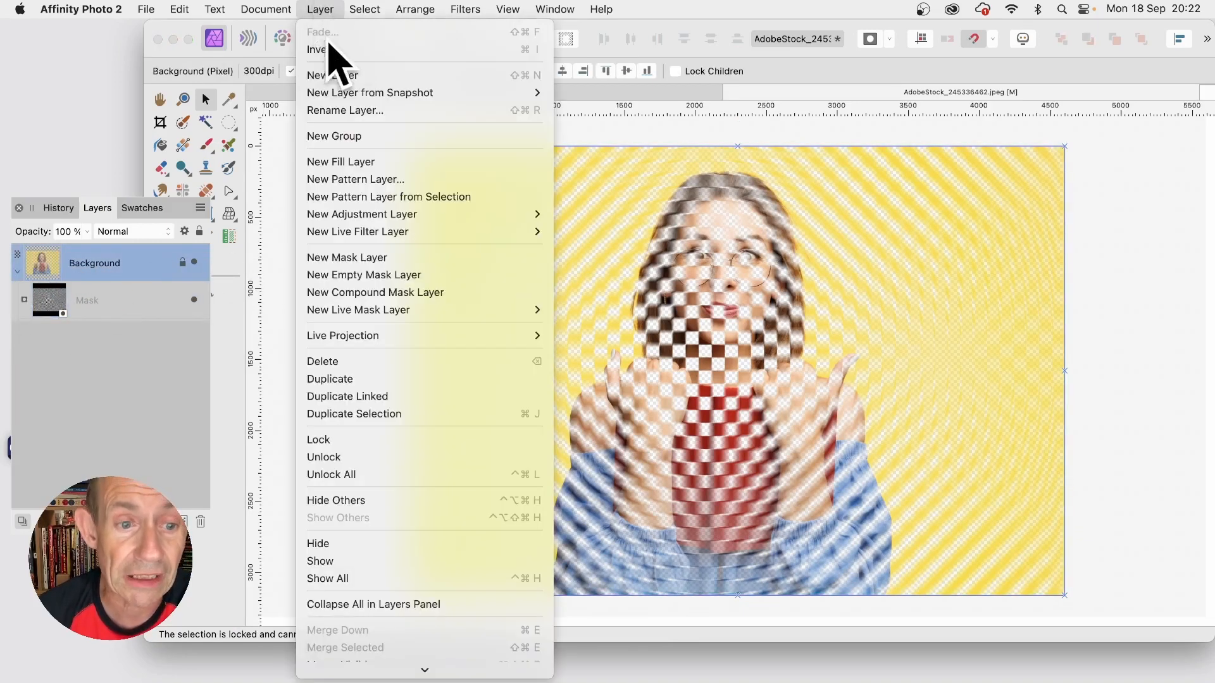
left_click(364, 379)
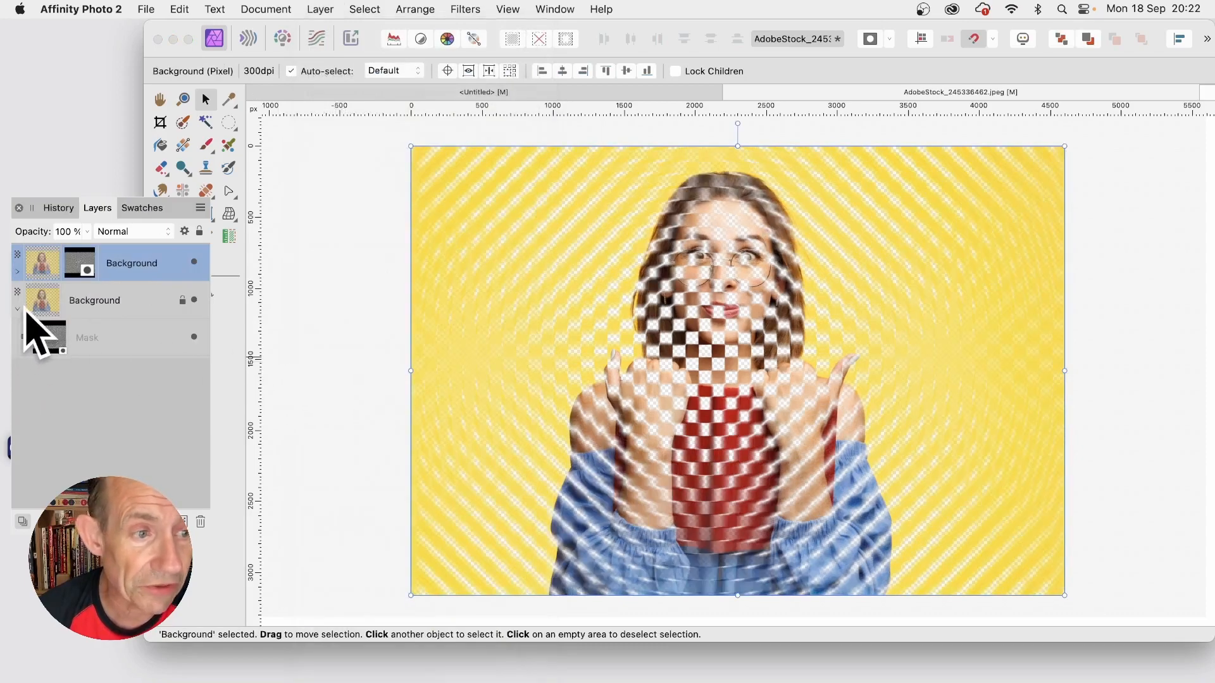
Step: Expand the duplicate Background layer and invert its radially blurred mask
left_click(18, 272)
left_click(53, 302)
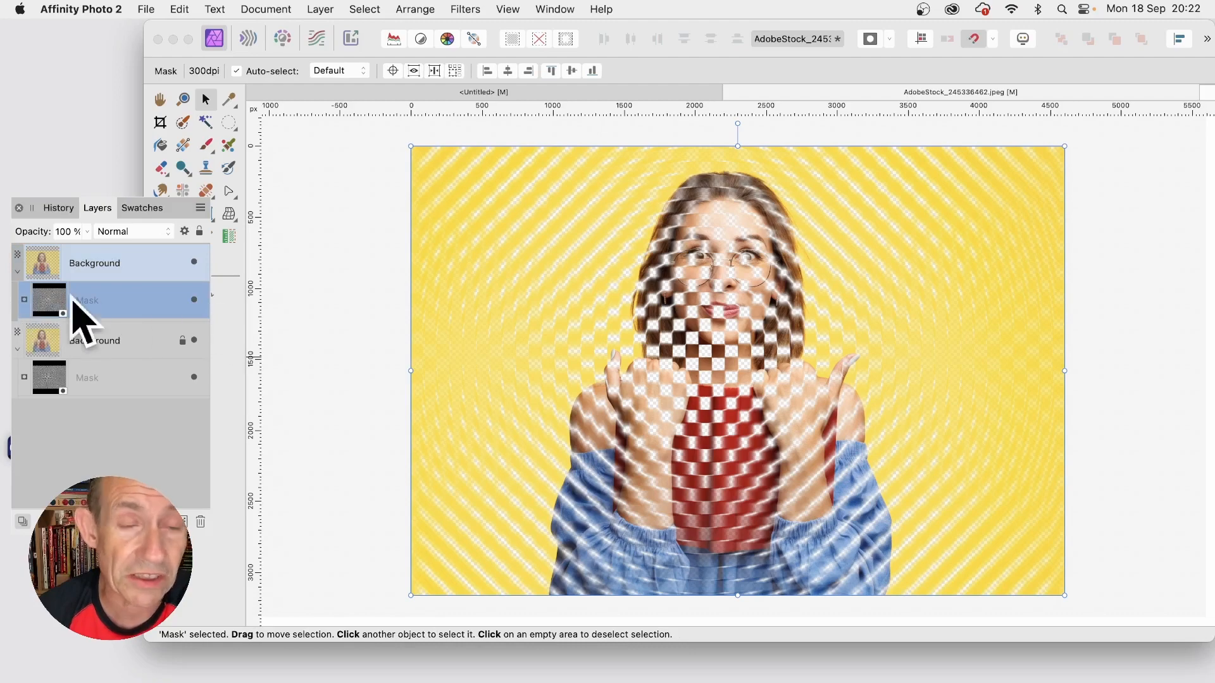
left_click(322, 8)
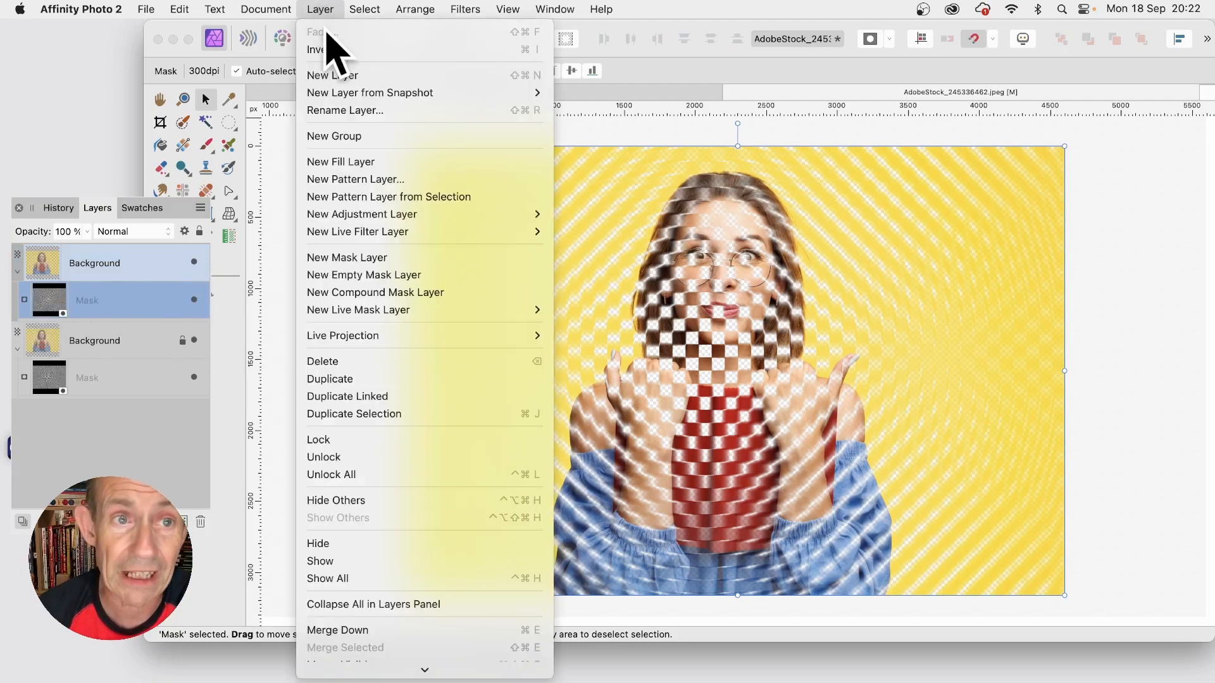
left_click(340, 43)
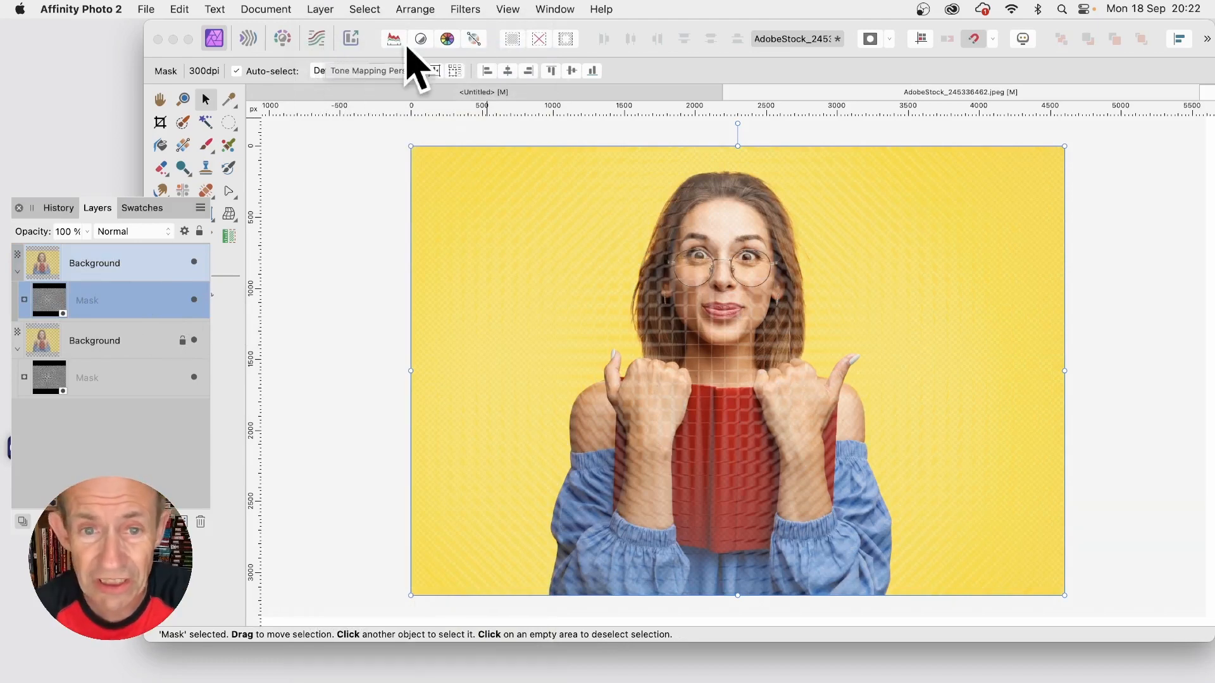
Step: Add a 3D layer effect with a radius of about 46 px to the upper Background layer, keeping the photo in view
left_click(108, 265)
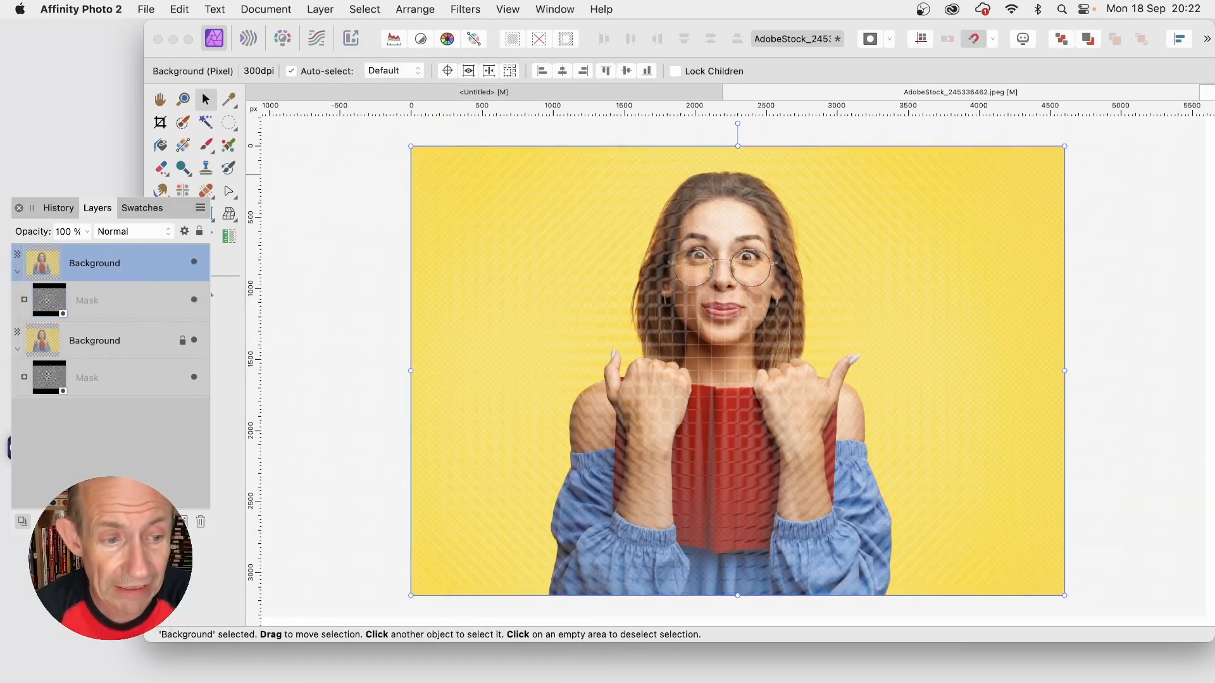
left_click(102, 521)
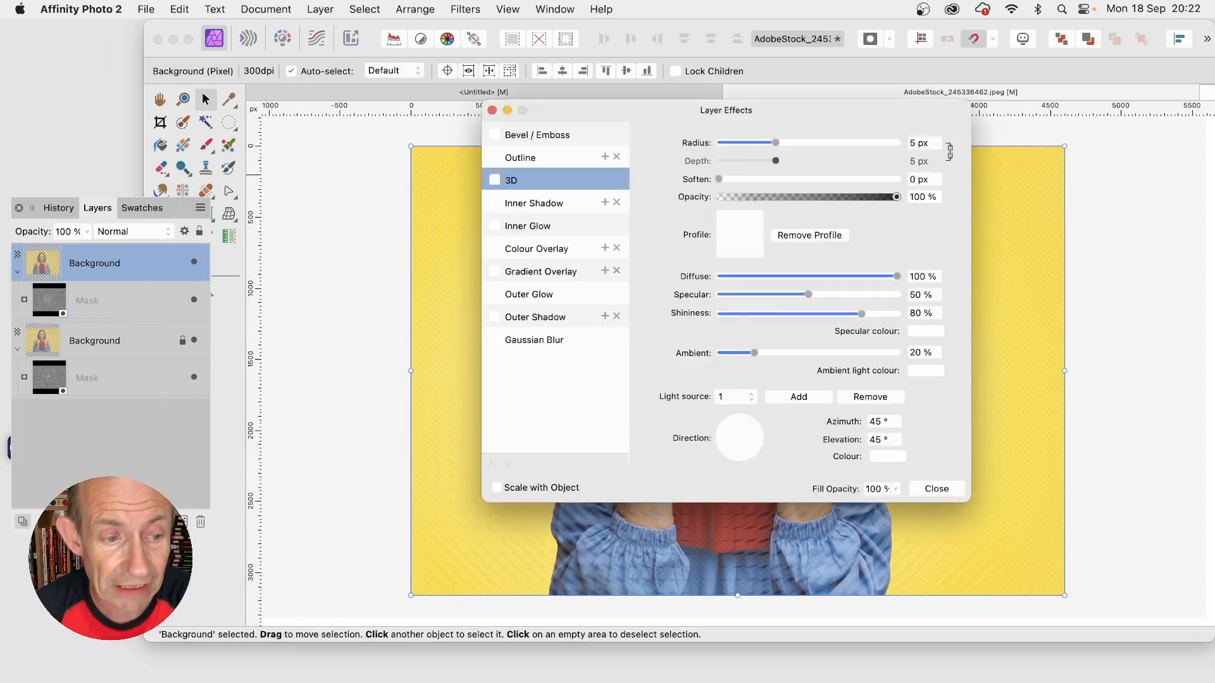
left_click(504, 180)
left_click_drag(776, 142, 868, 146)
left_click_drag(763, 107, 1053, 102)
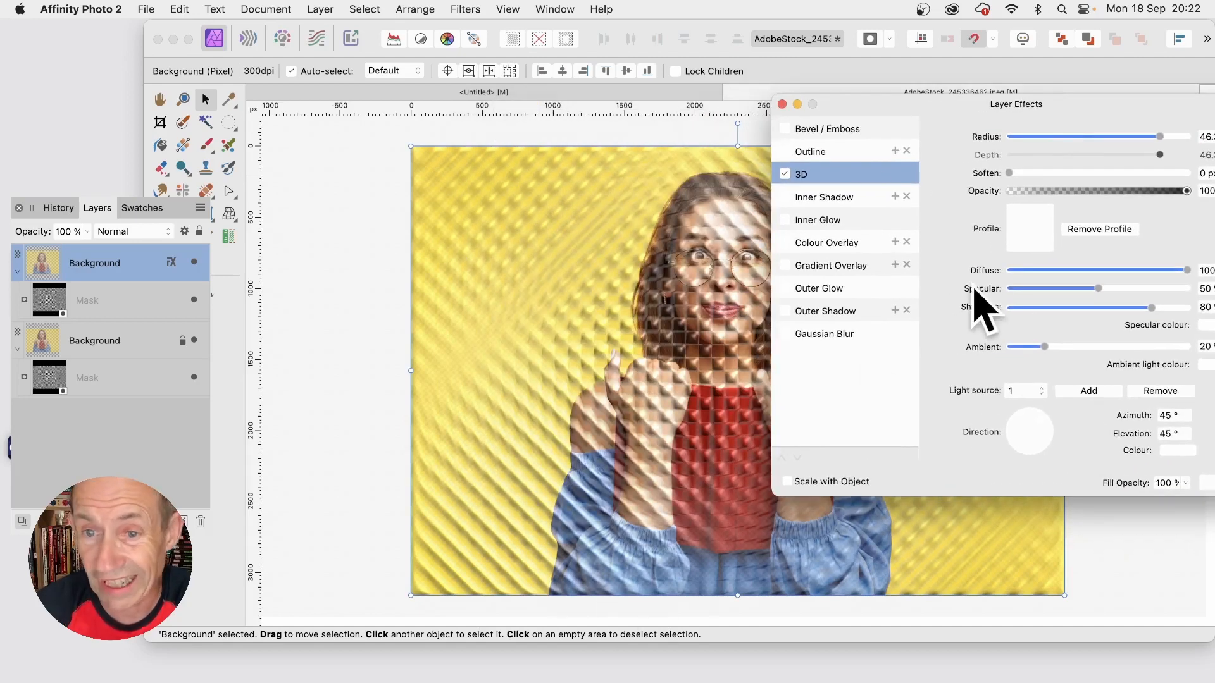
Step: Set the 3D effect's light to azimuth 121.8° and elevation 25.1°, and apply the S-shaped standard profile
left_click_drag(1032, 429, 1025, 415)
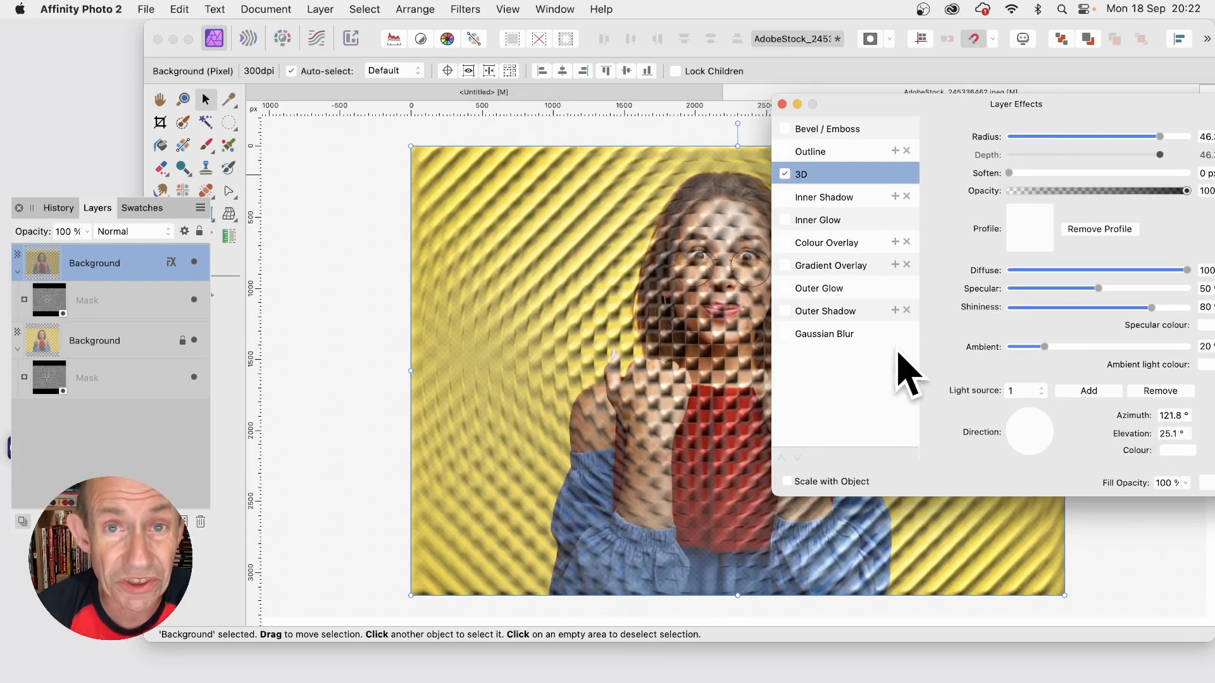
left_click(1025, 241)
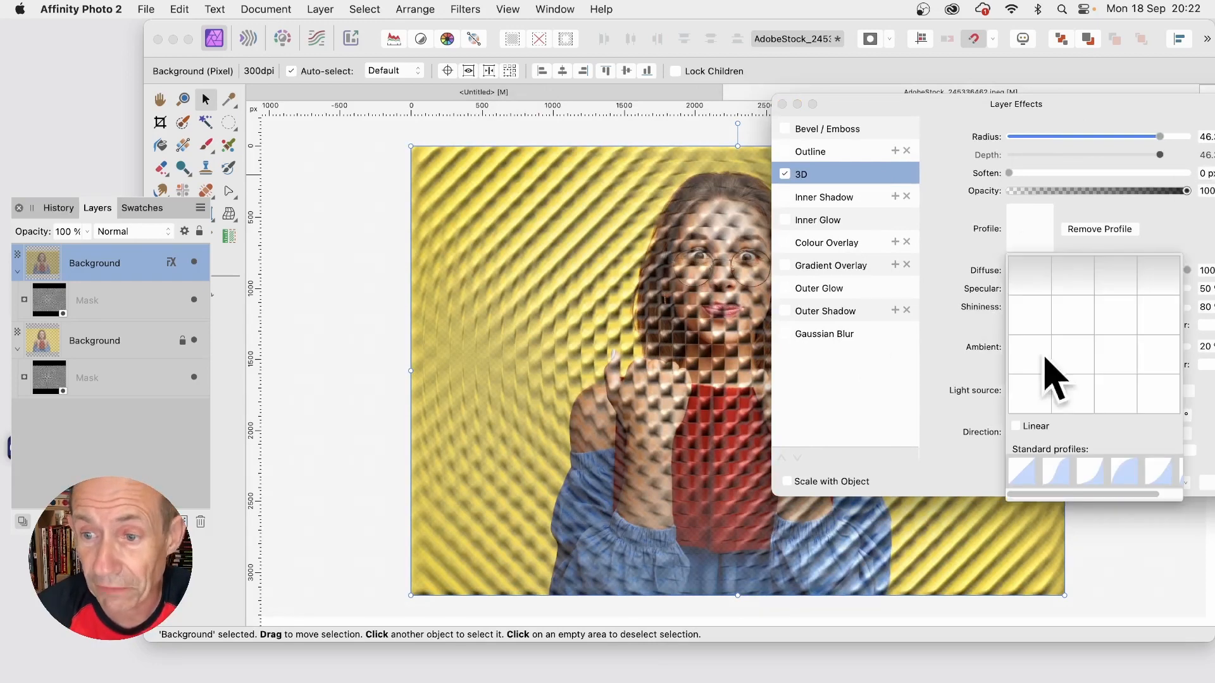
left_click(1057, 471)
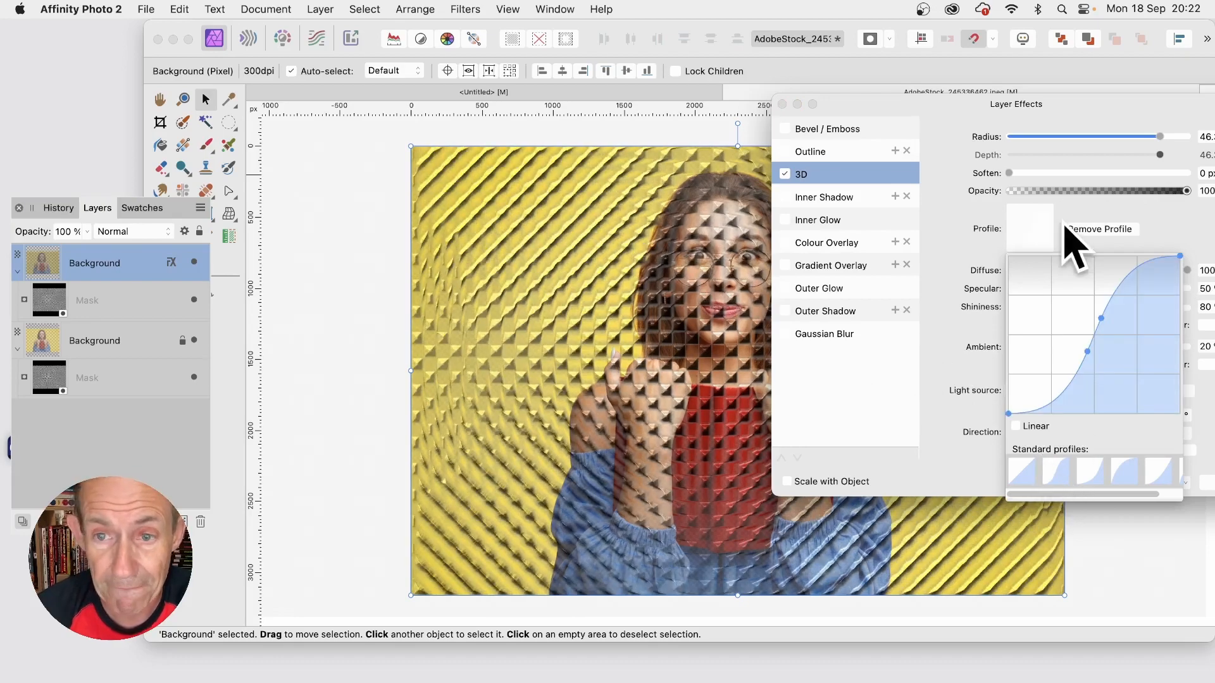
Step: Close the upper Background layer's effects and add a 3D effect with a 42 px radius to the lower Background layer
left_click_drag(1099, 114, 949, 103)
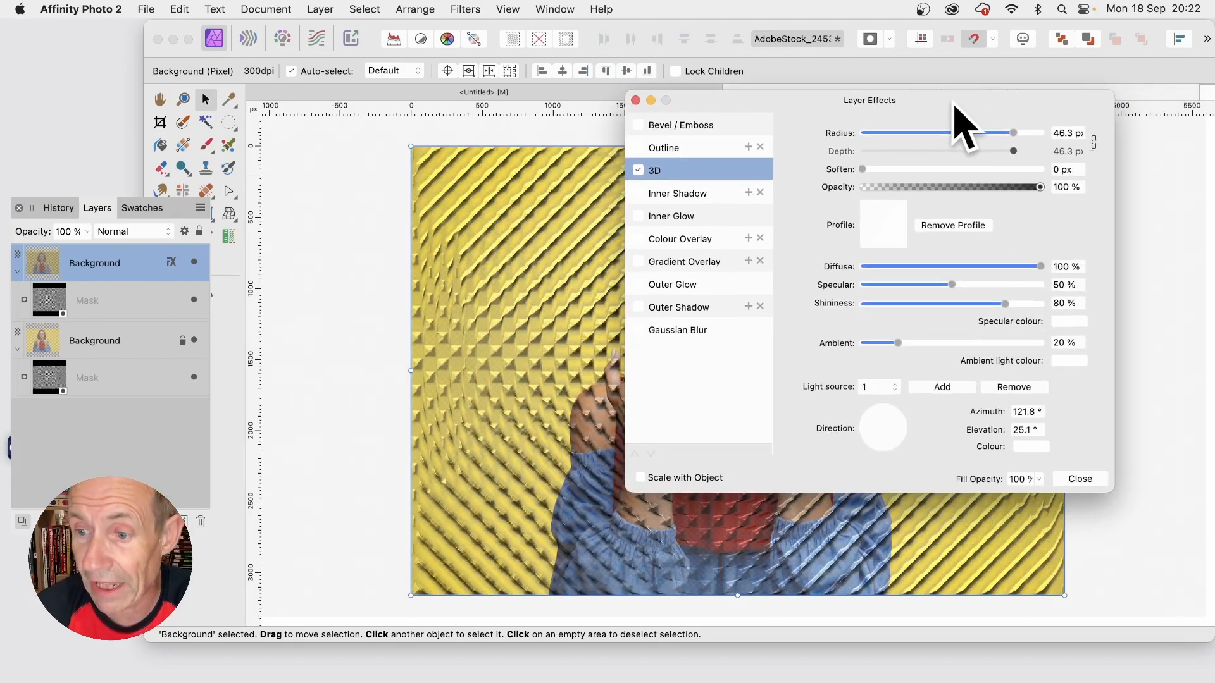
left_click(1075, 479)
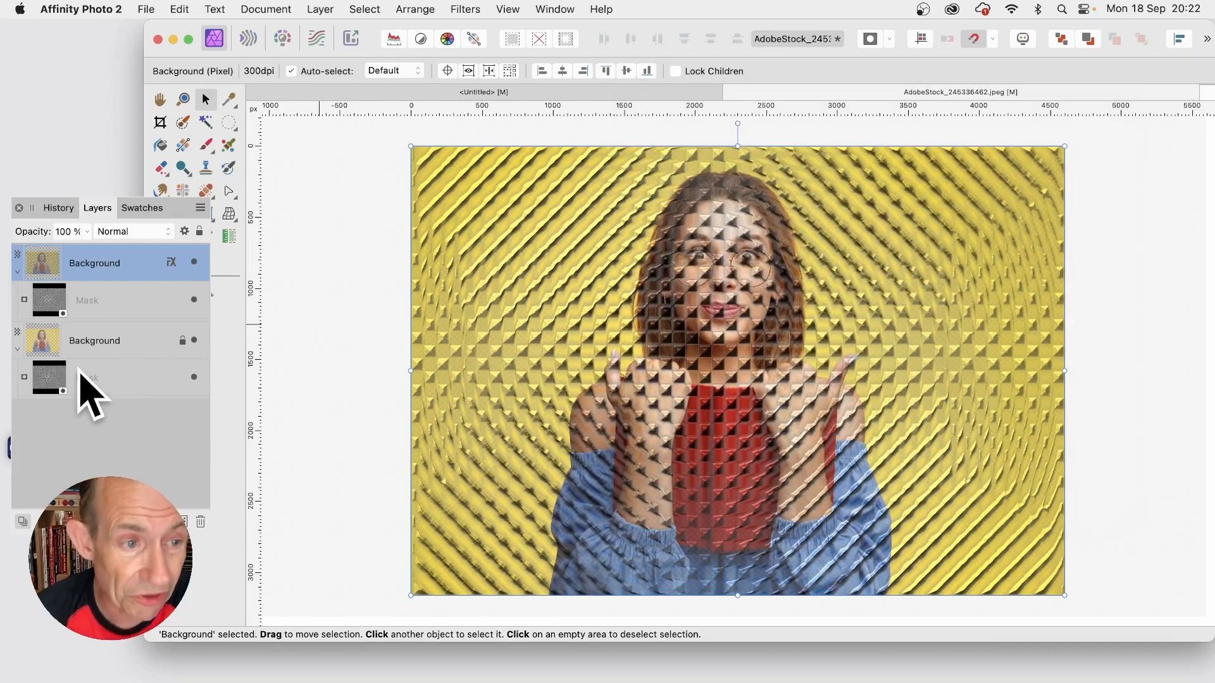
left_click(103, 345)
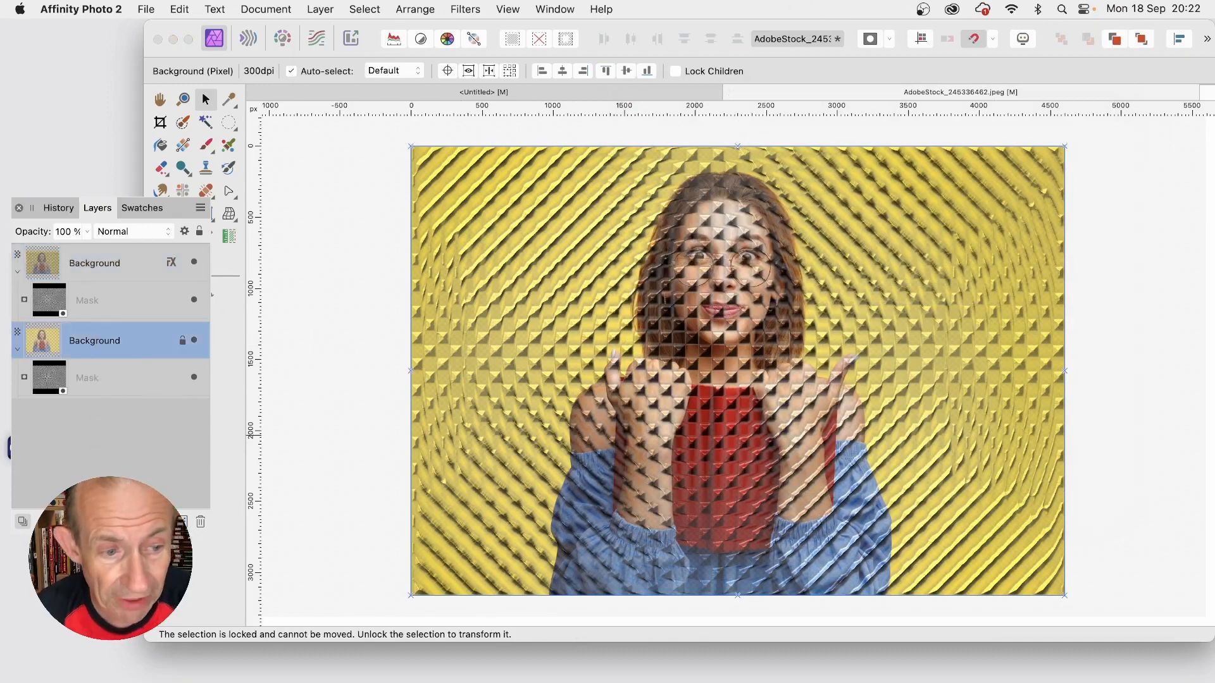
left_click(104, 522)
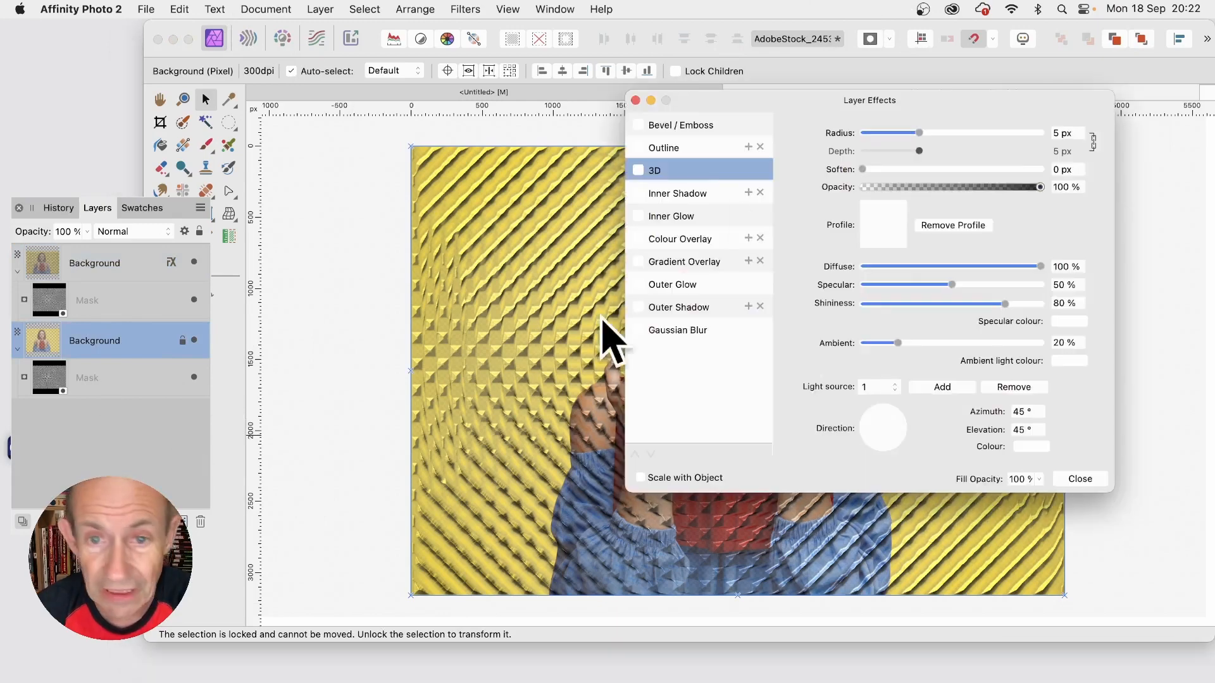
left_click(639, 170)
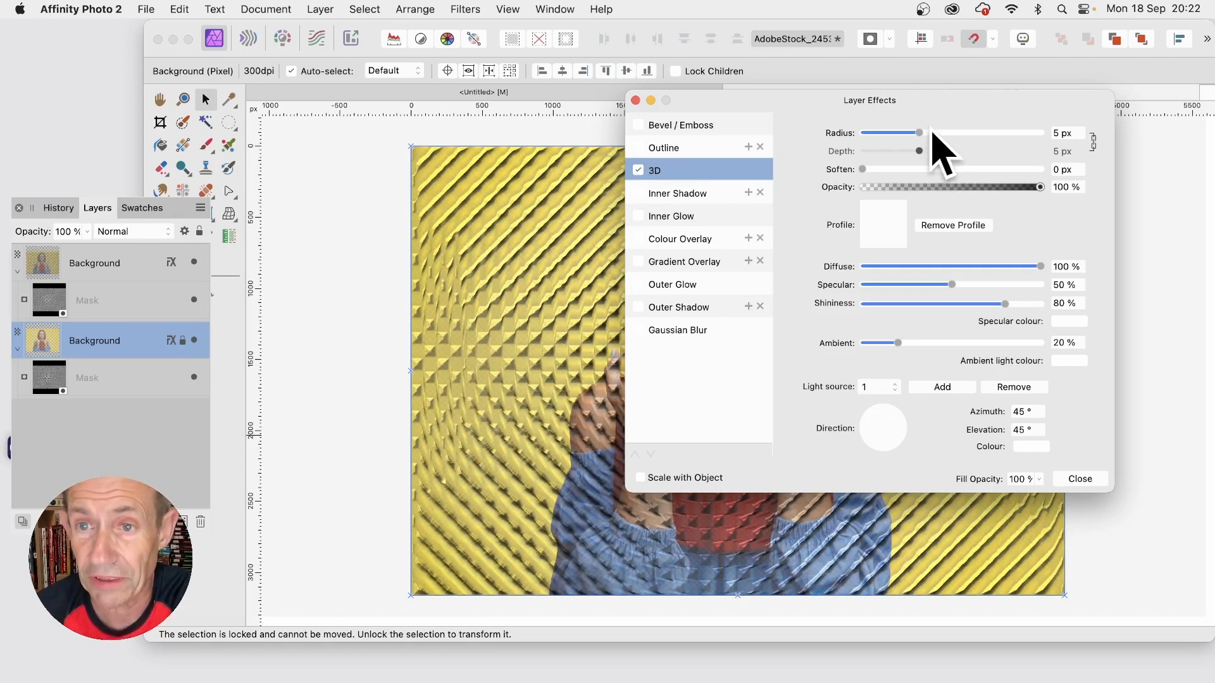
left_click_drag(932, 133, 1006, 144)
Step: Set the lower layer's 3D light to azimuth 146.2° and elevation 0°, and apply the S-shaped standard profile
left_click(880, 428)
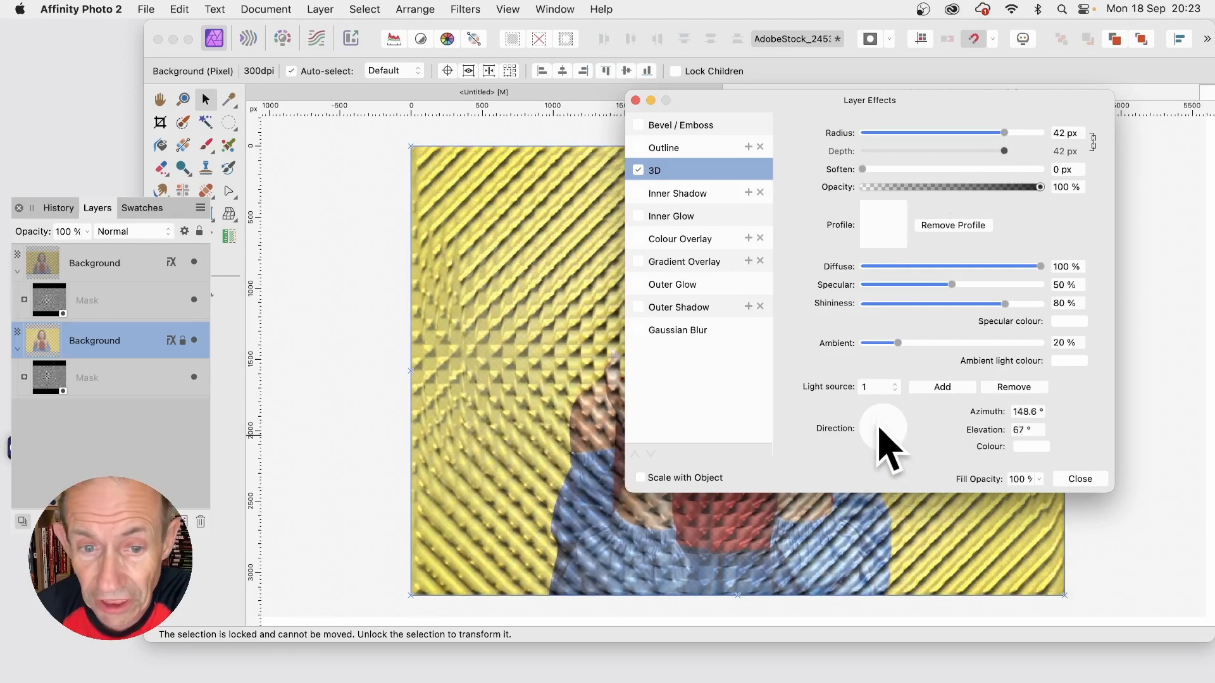
left_click_drag(879, 420, 865, 413)
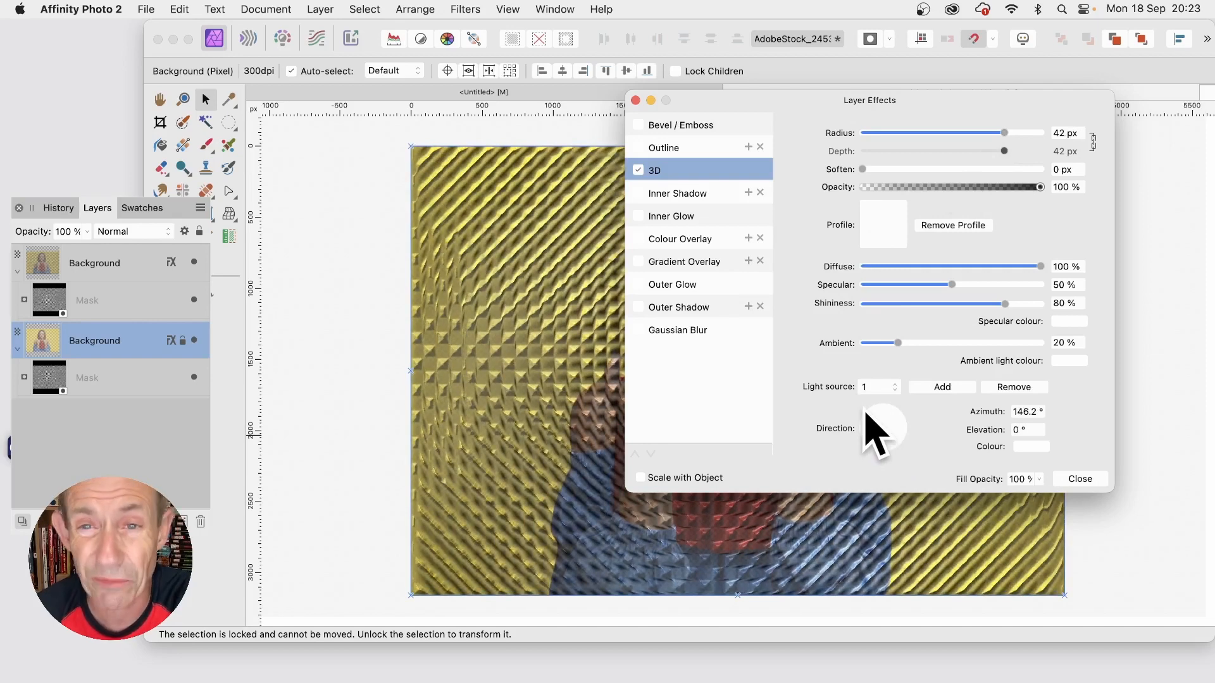
left_click(886, 223)
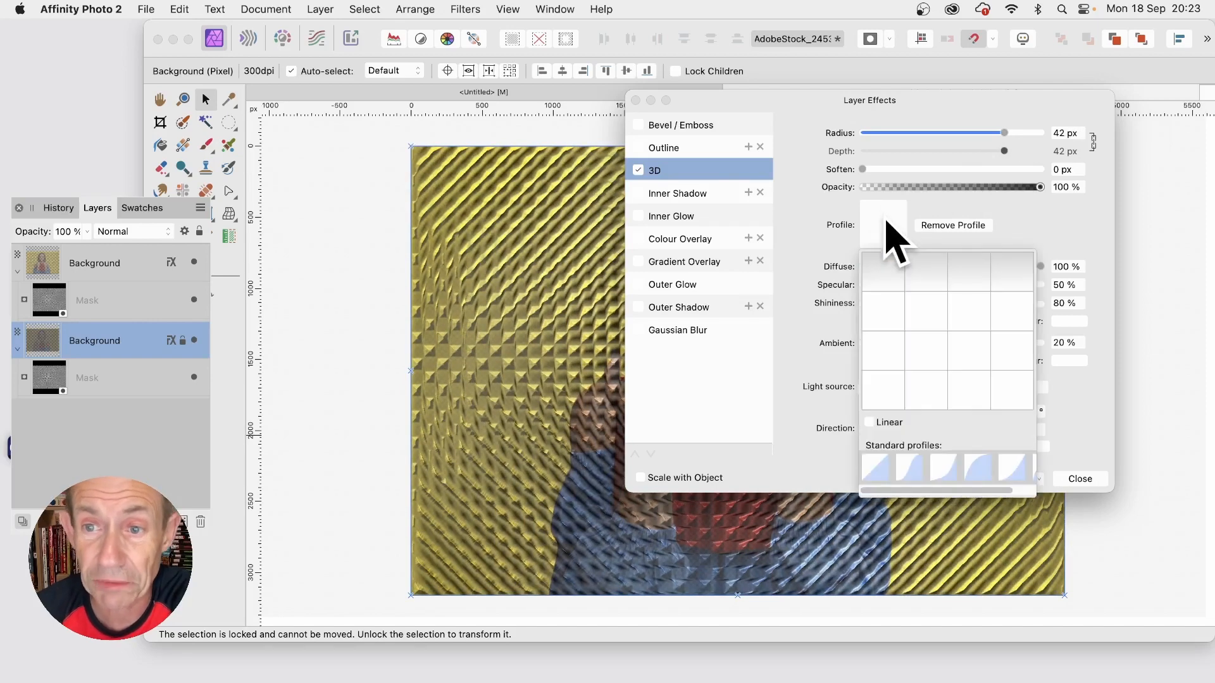
left_click(911, 481)
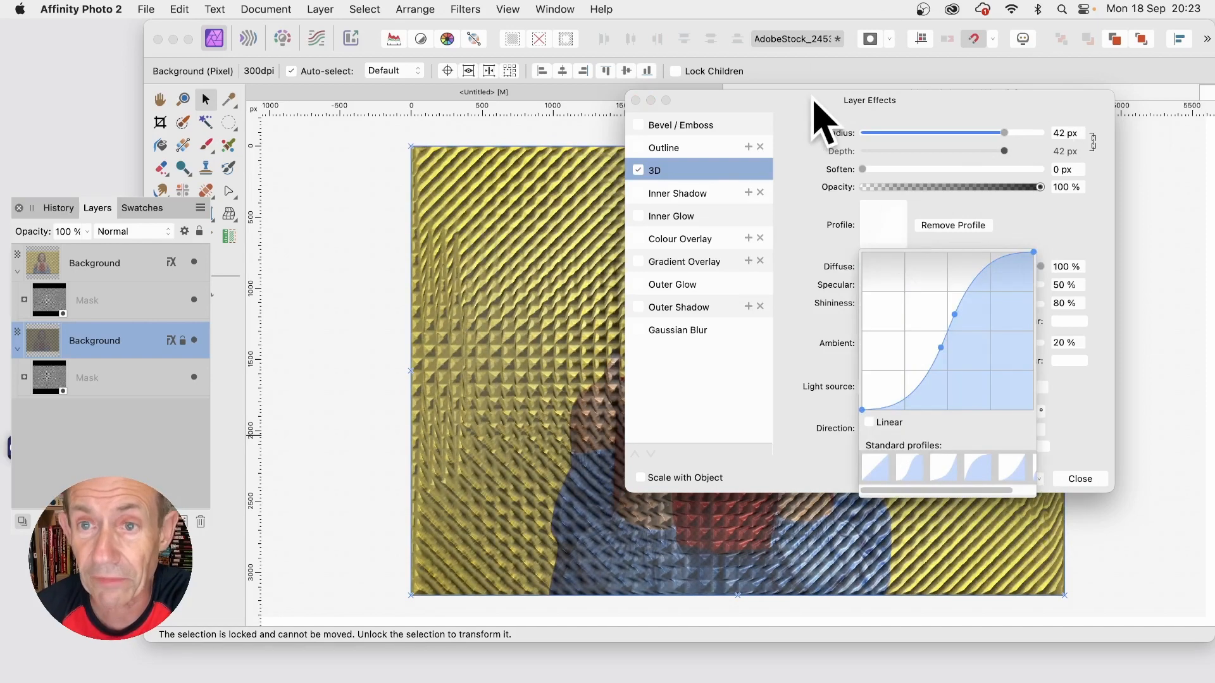
left_click_drag(807, 100, 876, 95)
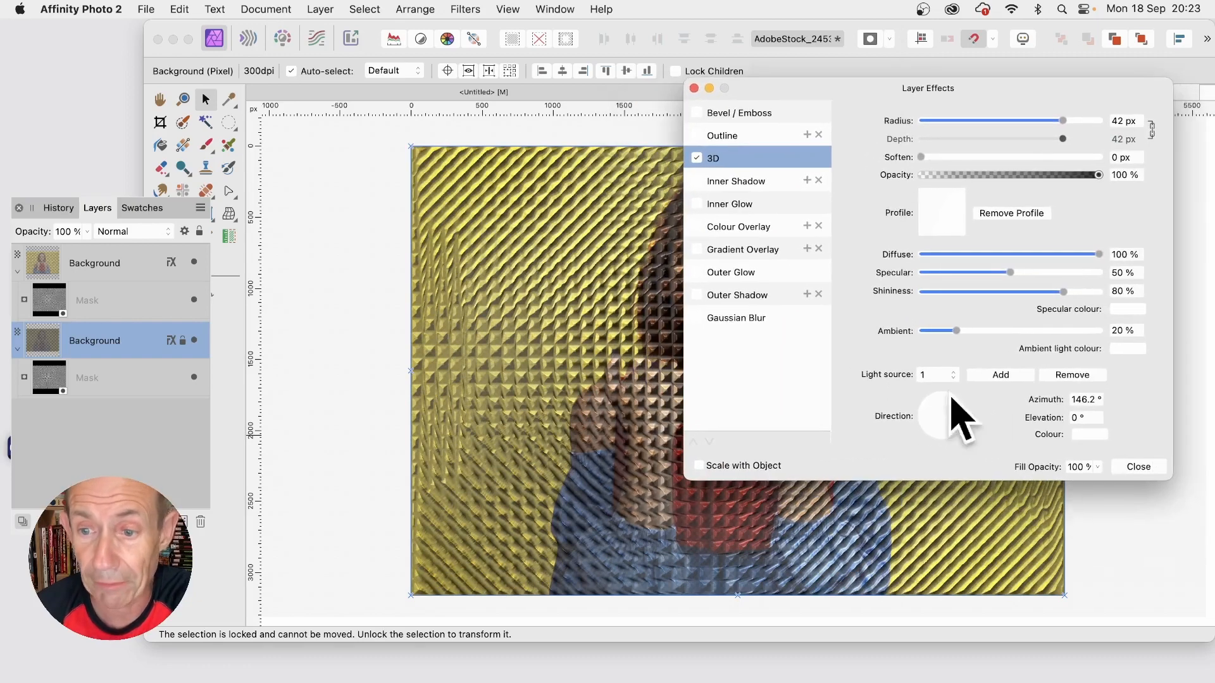
Step: Lower the upper middle point of the 3D profile curve to form a dip, and close the layer effects
left_click(939, 224)
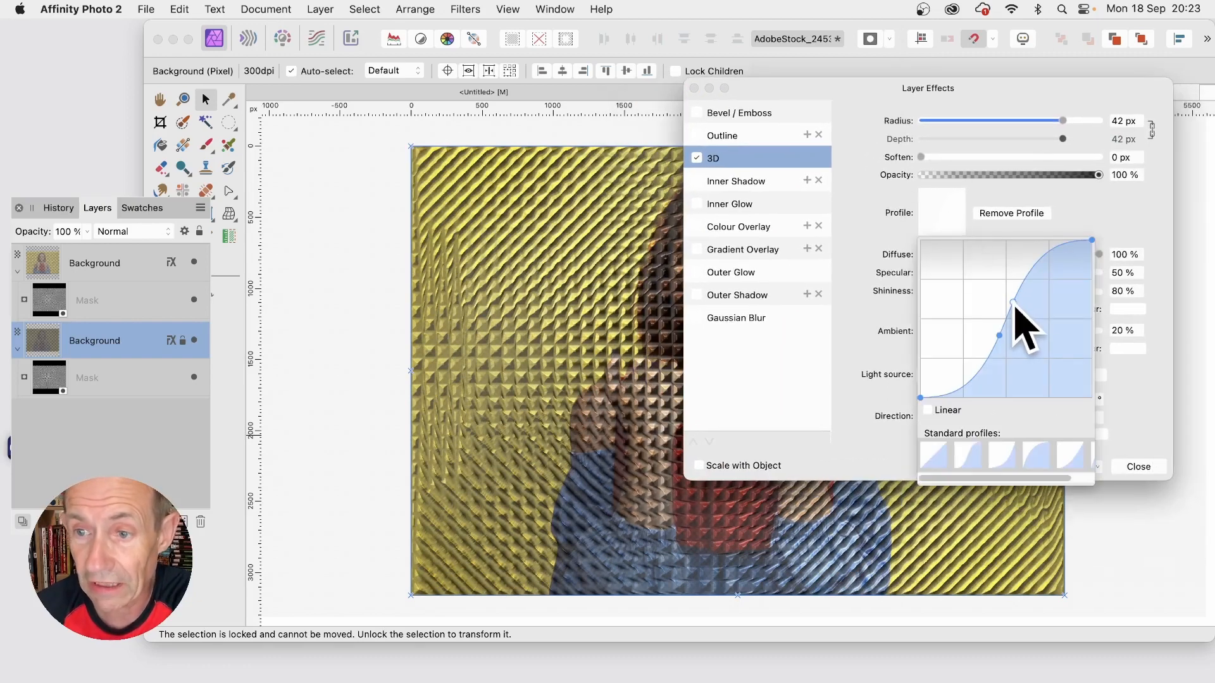
left_click_drag(1014, 302, 1023, 340)
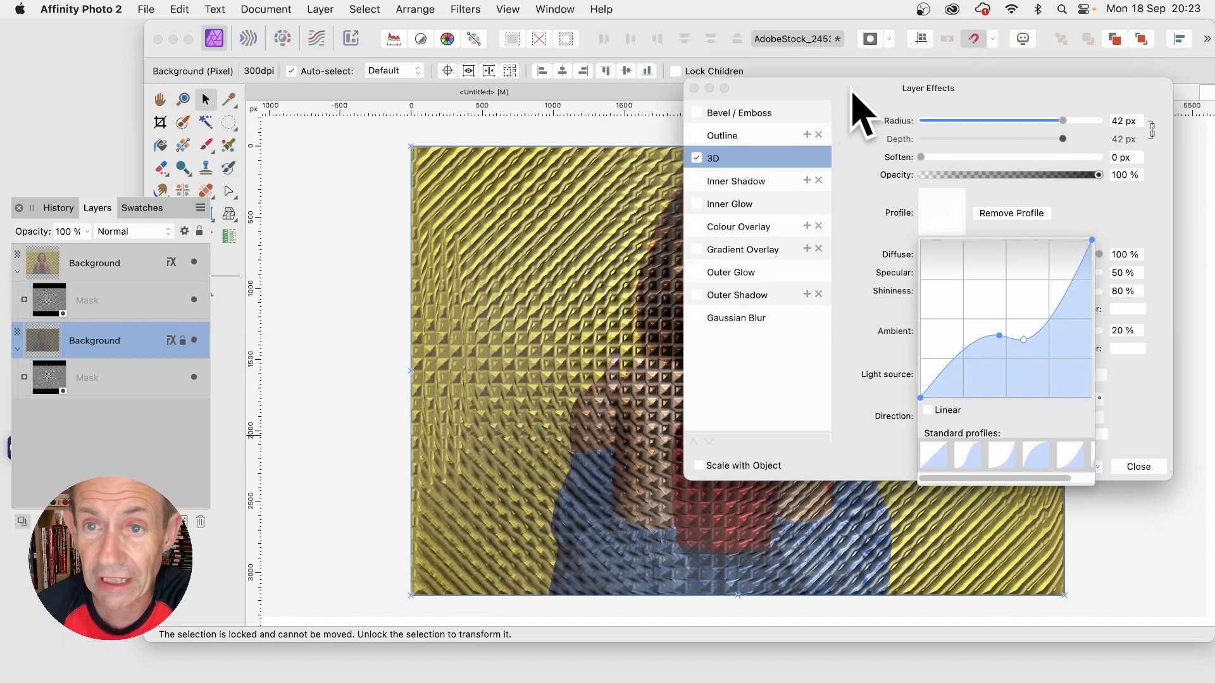
left_click_drag(852, 92, 655, 19)
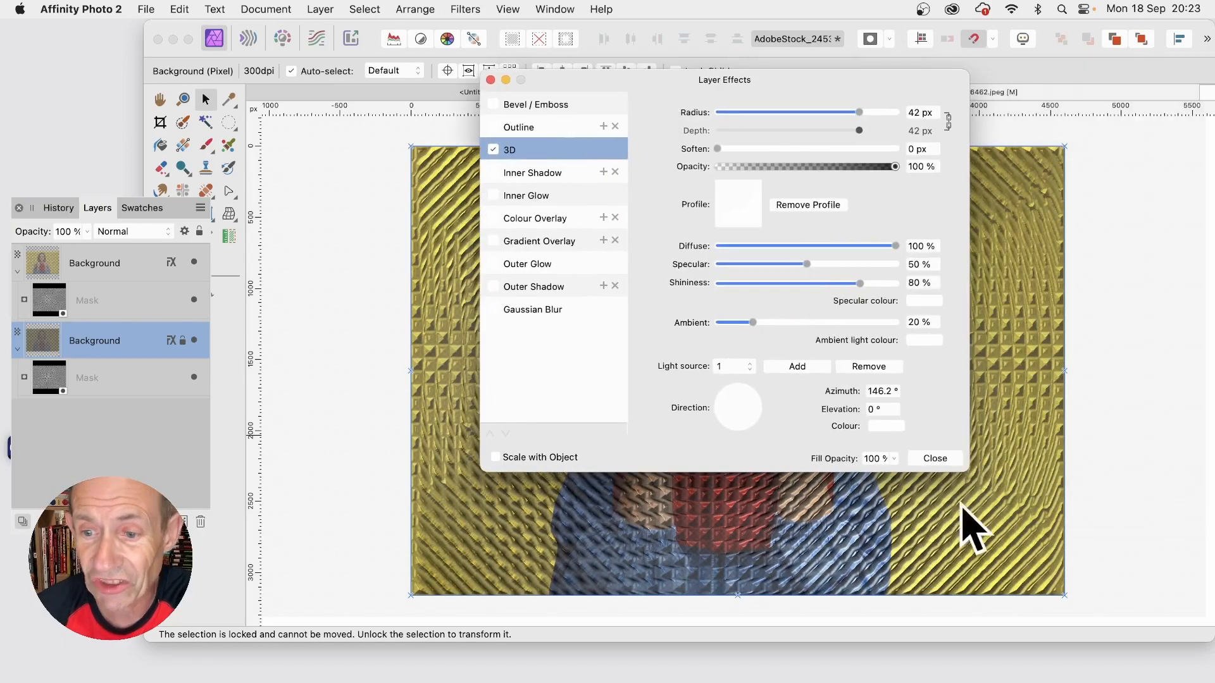
left_click(939, 458)
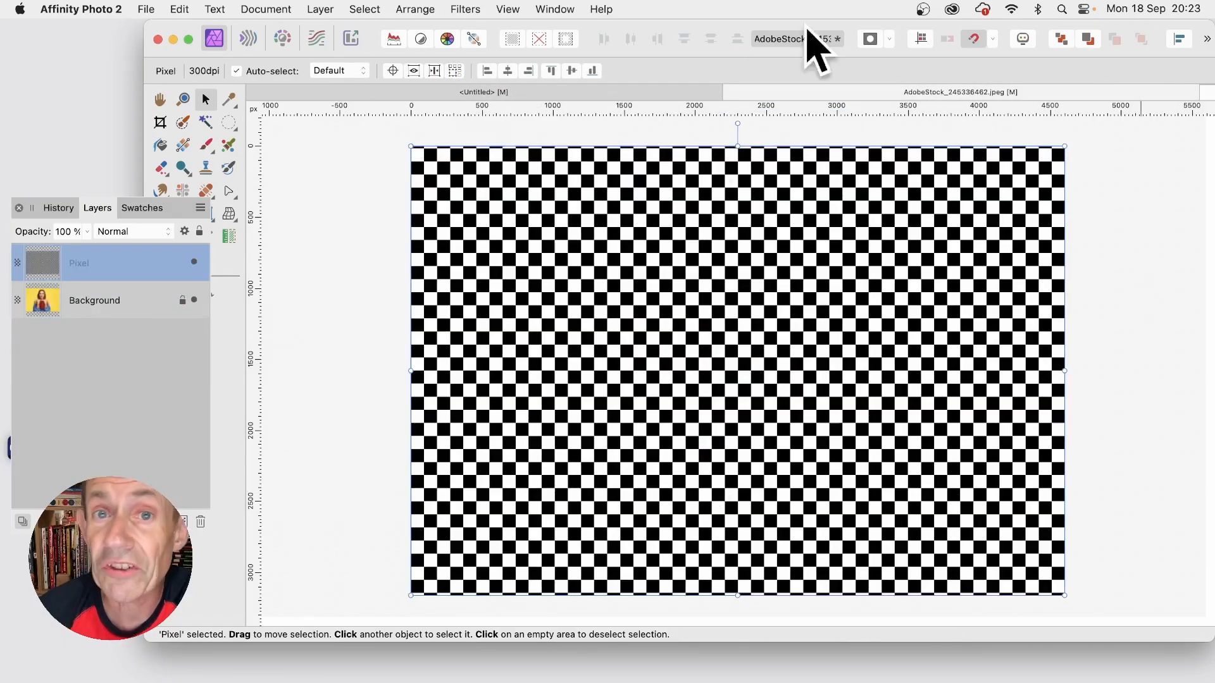
Step: Apply a Zoom Blur with a 64.4 px radius to the chequered Pixel layer, centring it slightly below and left of the image's middle
left_click(473, 10)
mouse_move(475, 56)
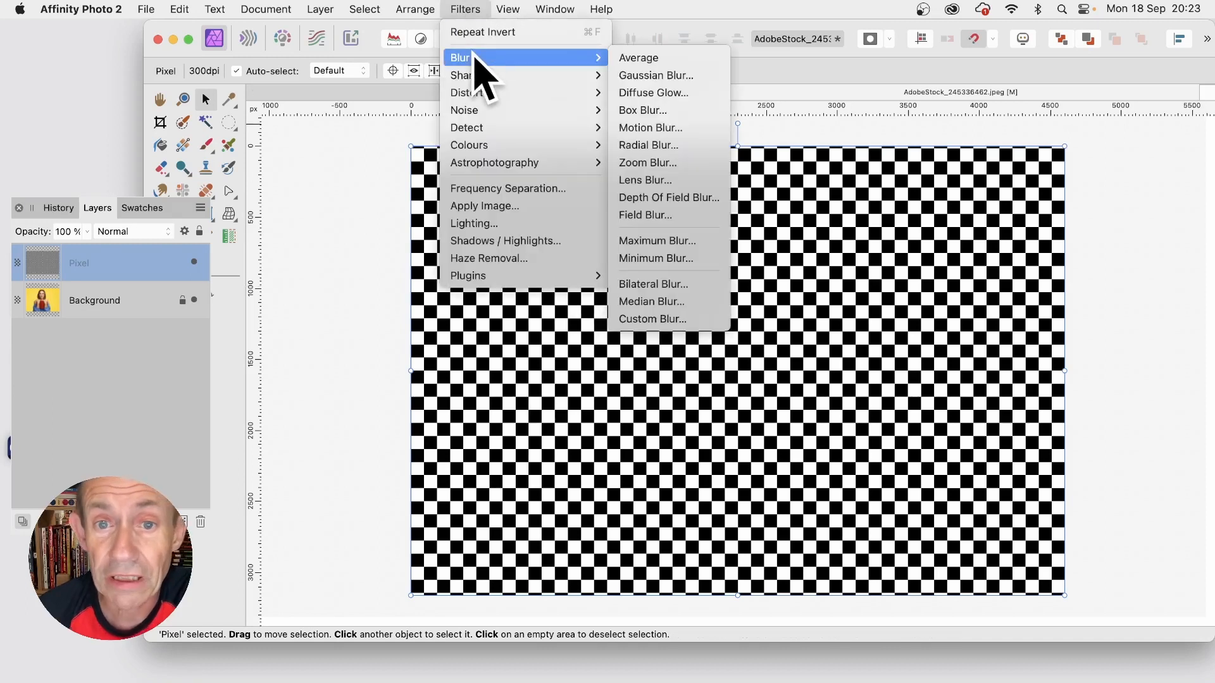
left_click(673, 165)
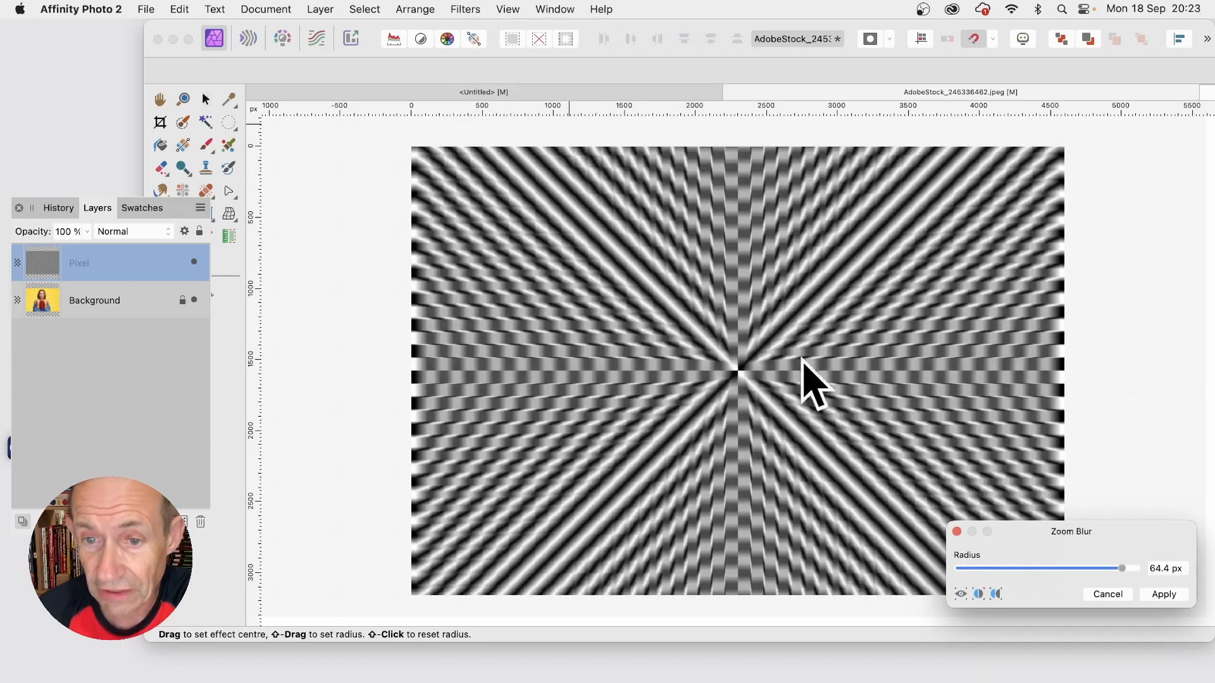
left_click_drag(1102, 543, 893, 382)
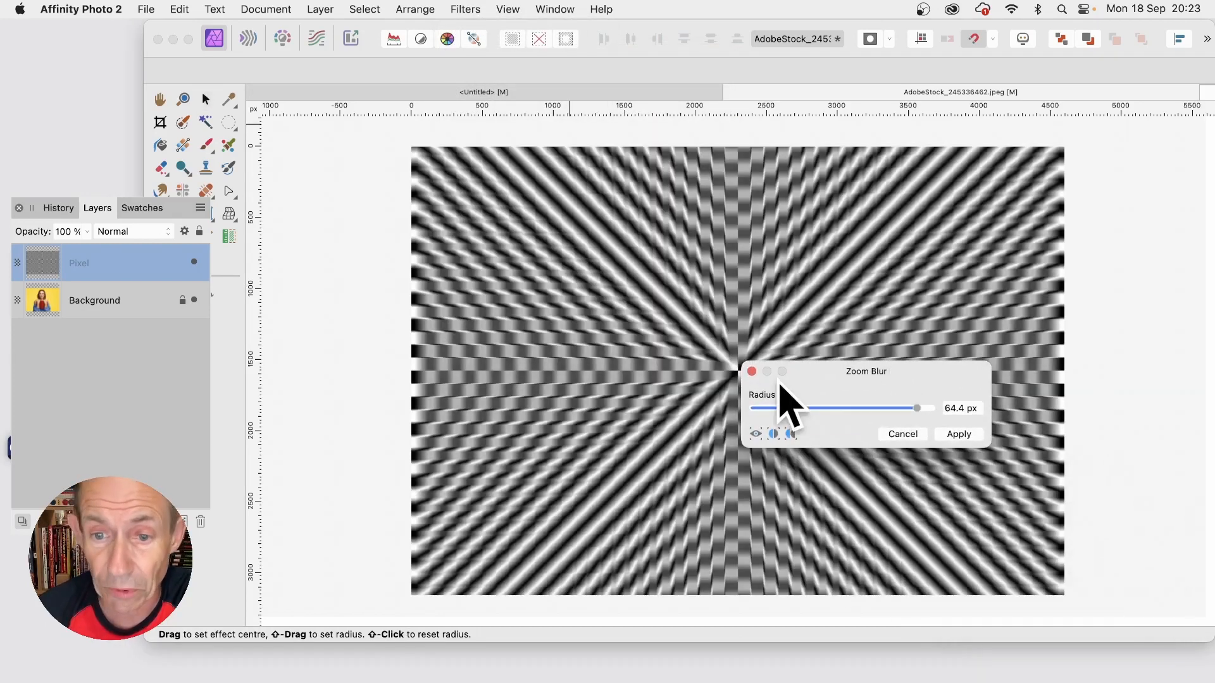
left_click_drag(782, 374, 913, 367)
left_click_drag(739, 372, 721, 403)
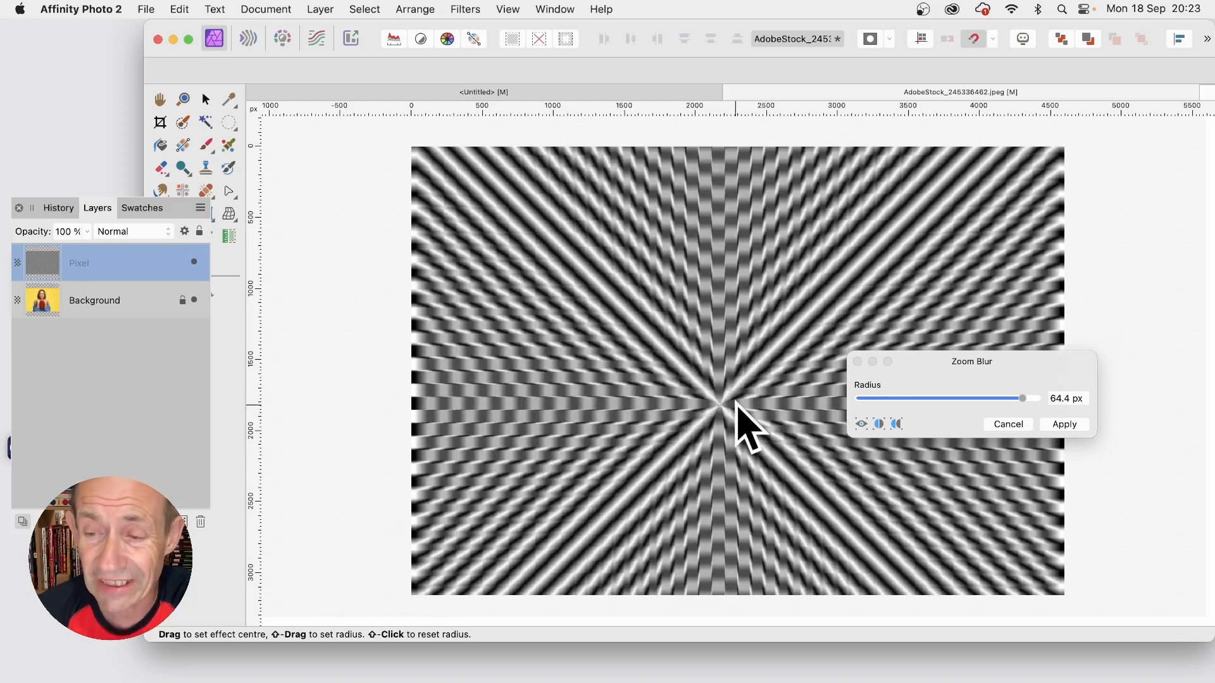
left_click(1059, 426)
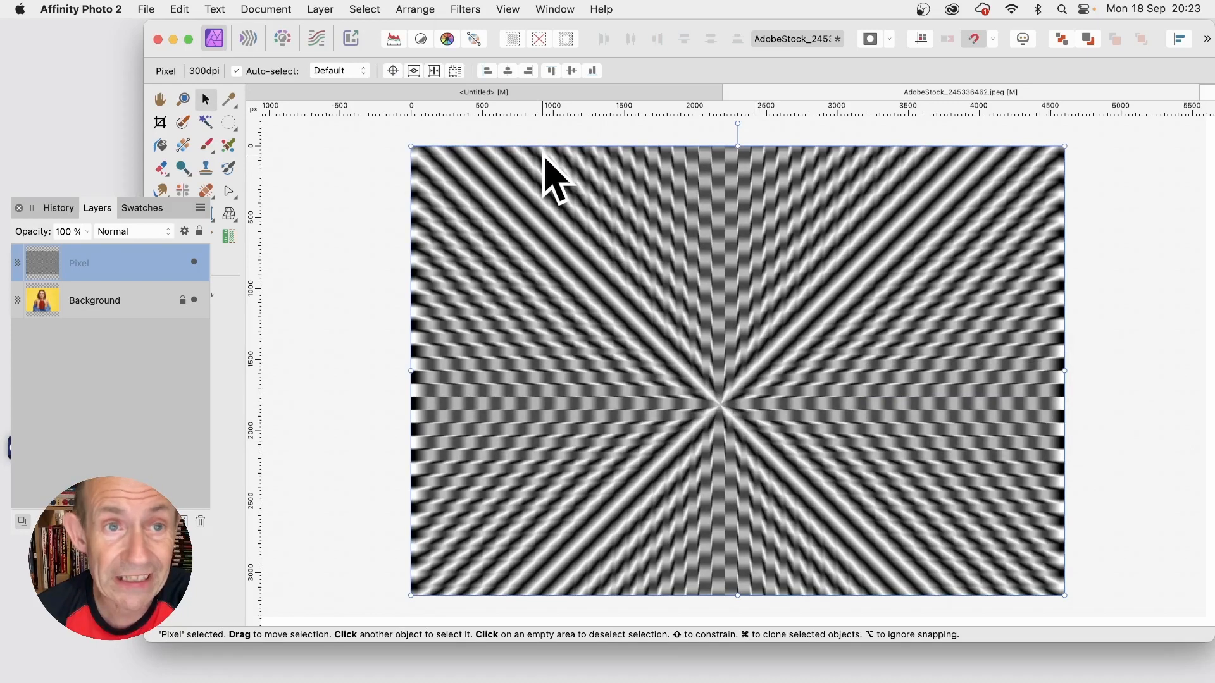
Step: Rasterise the zoom-blurred Pixel layer to a mask and nest it inside the Background layer
left_click(320, 8)
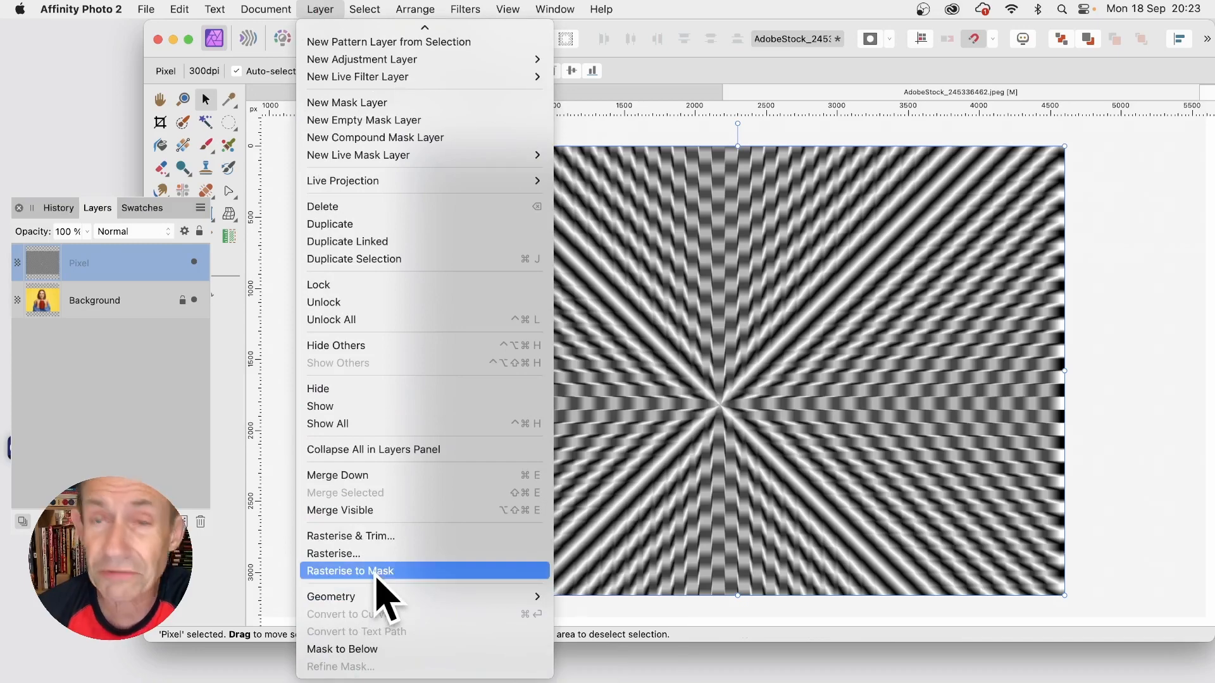
left_click(377, 572)
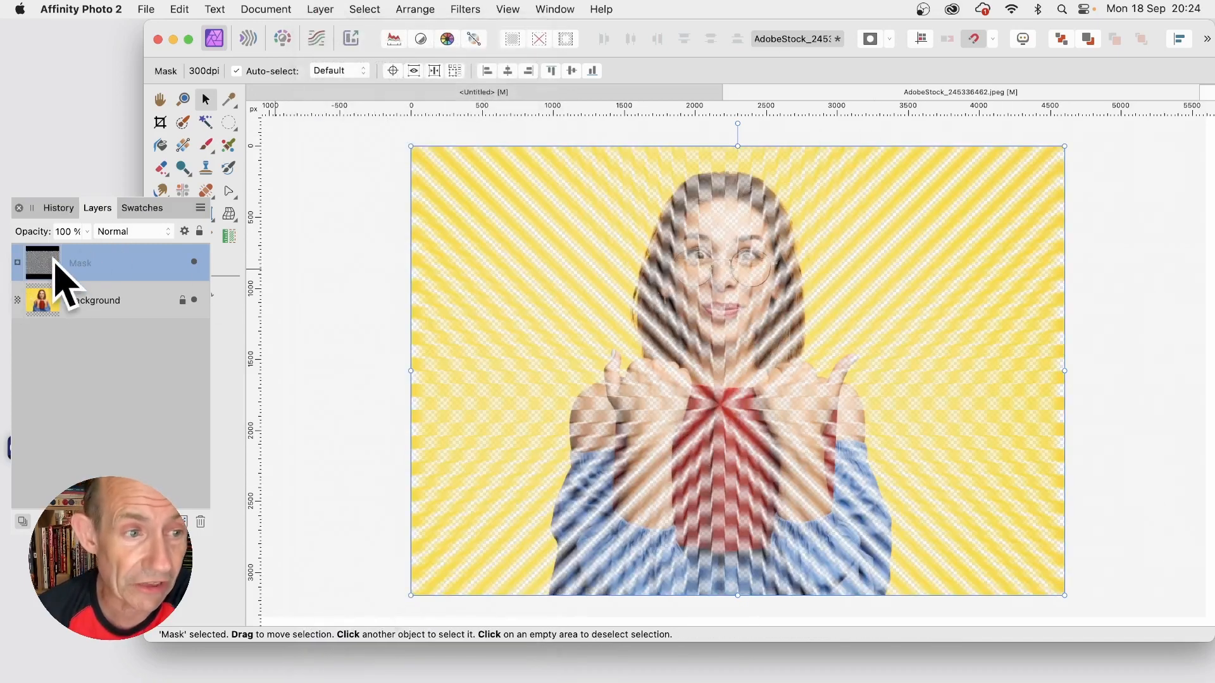
left_click_drag(54, 262, 37, 304)
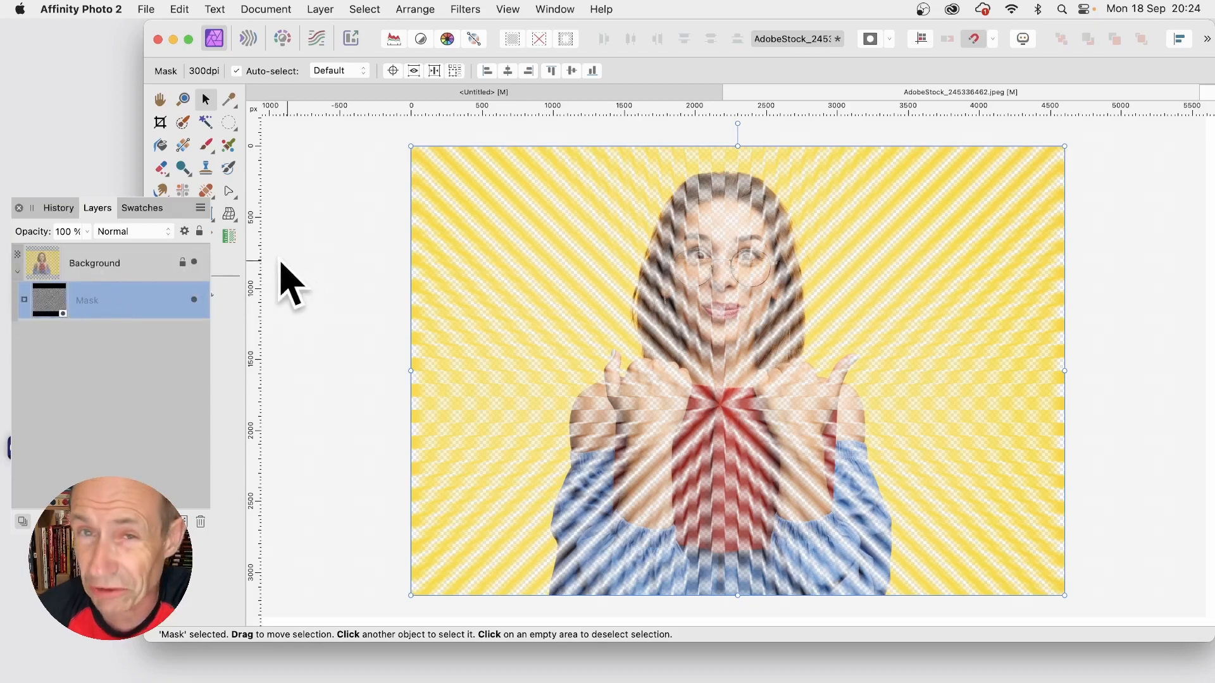
Step: Duplicate the Background layer together with its zoom-blurred mask
left_click(59, 260)
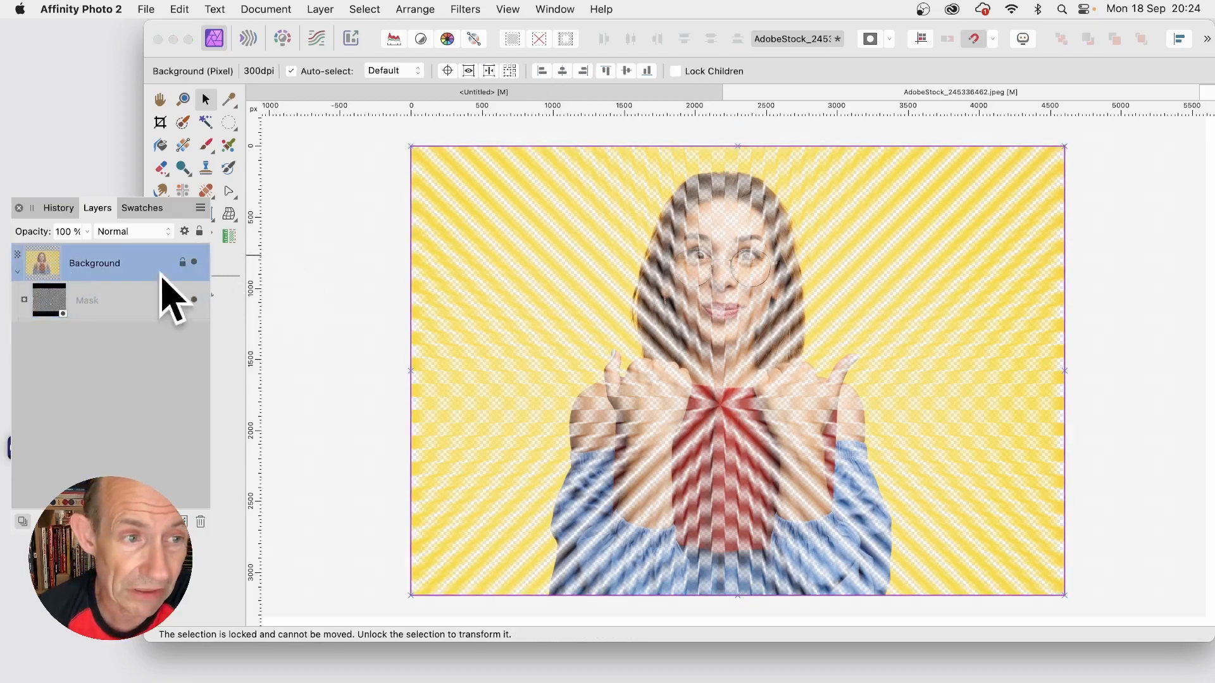
left_click(332, 10)
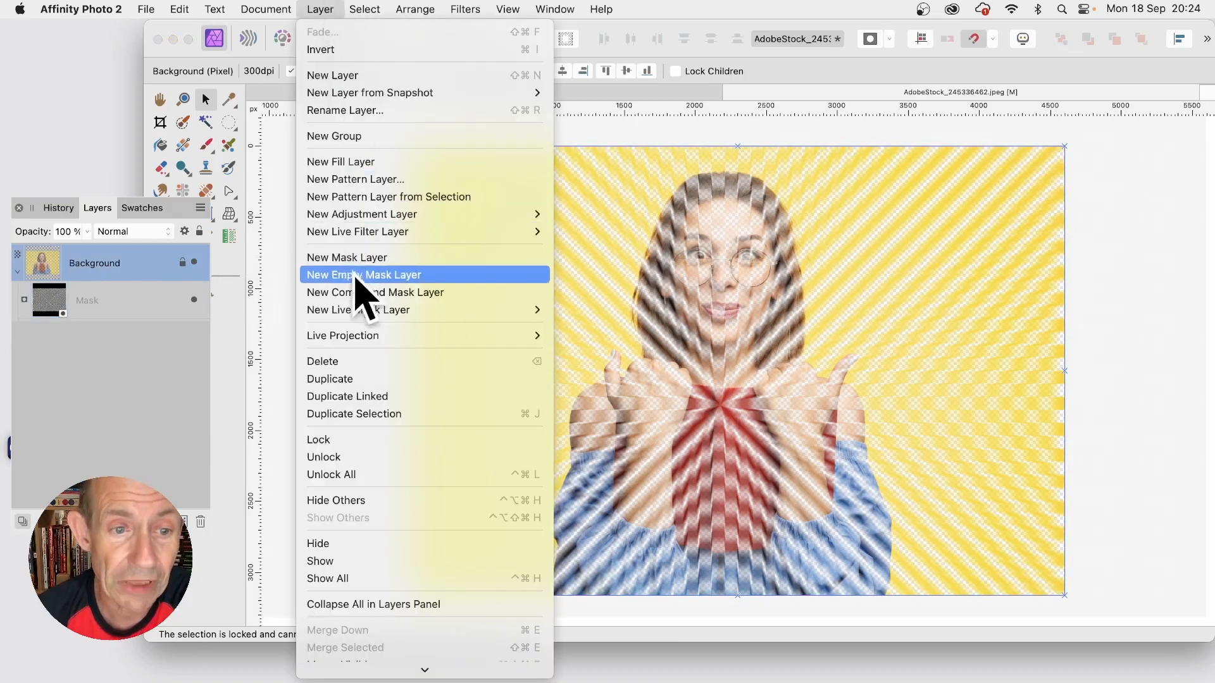
left_click(329, 379)
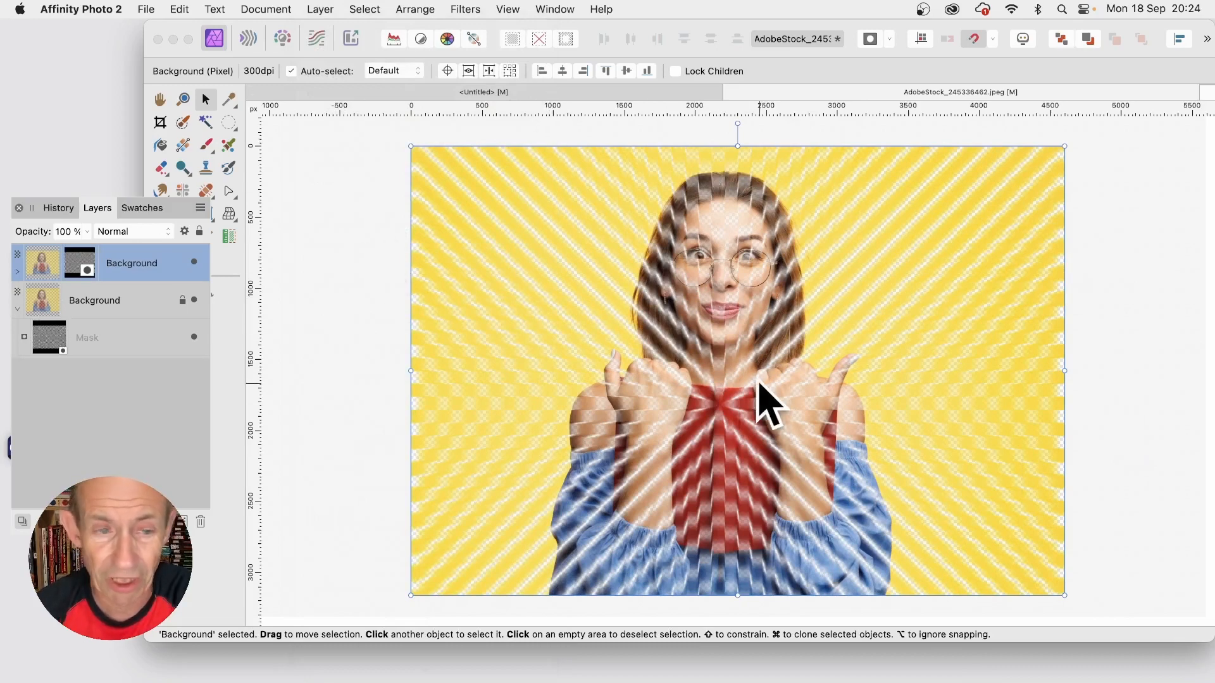
Step: Expand the duplicate Background layer and invert its zoom-blurred mask
left_click(18, 272)
left_click(101, 300)
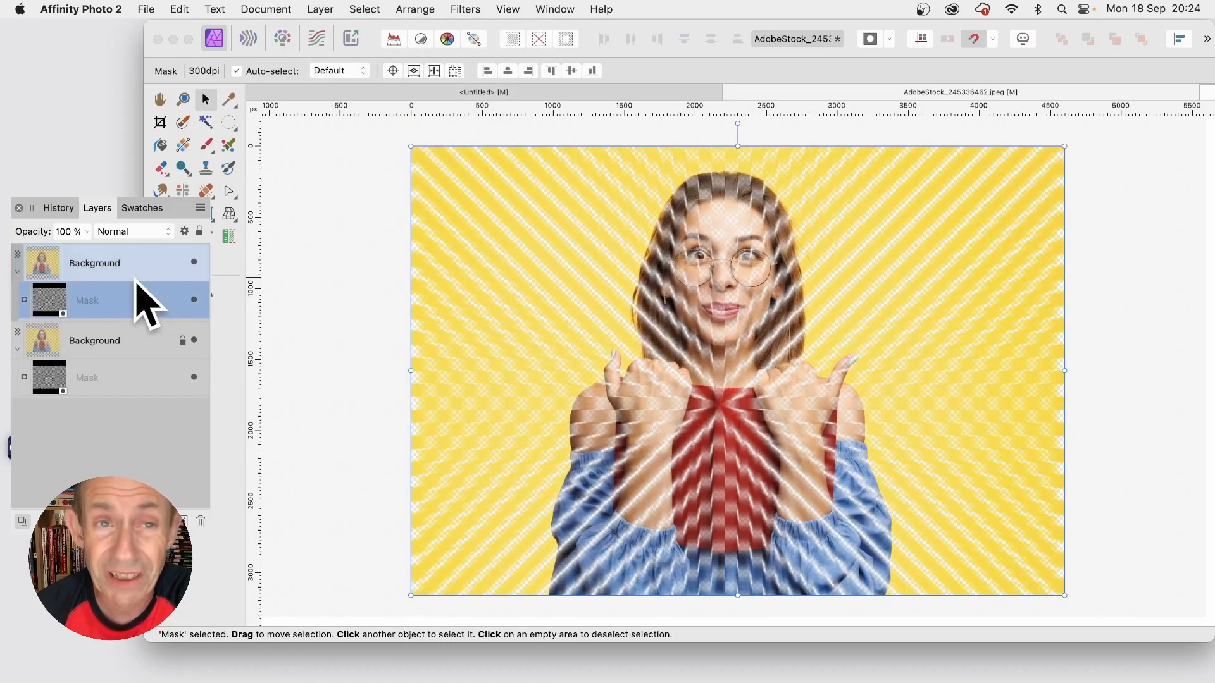
left_click(332, 9)
left_click(332, 51)
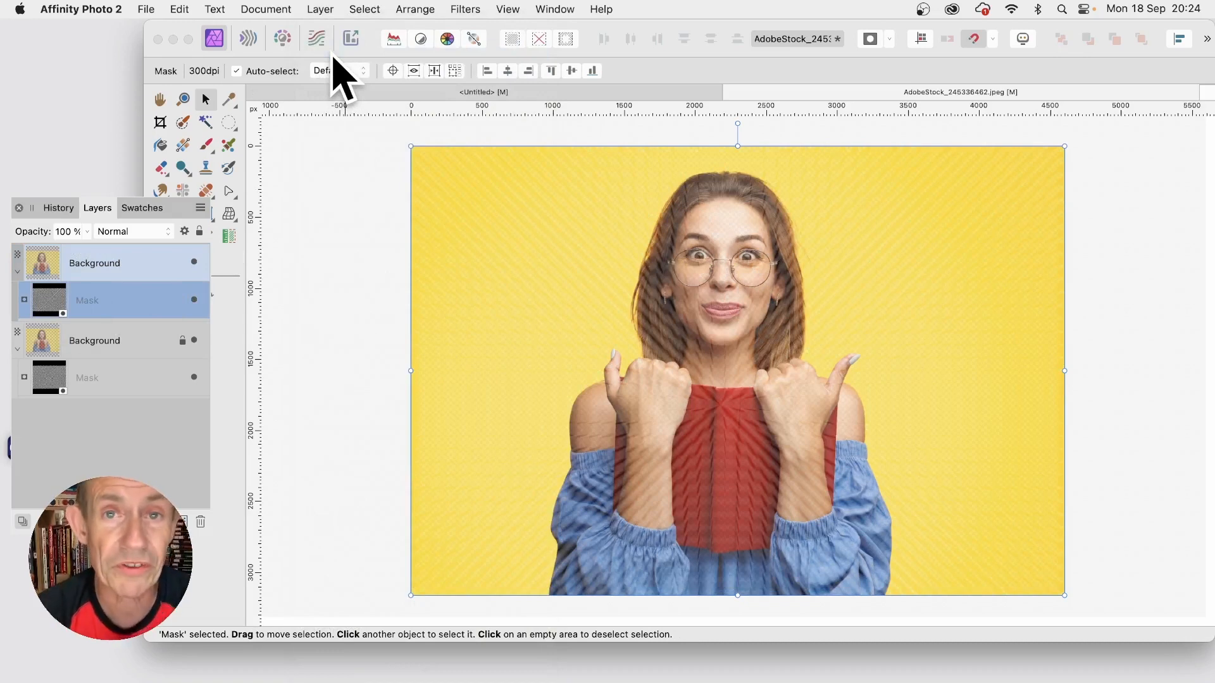
Step: Add a 3D layer effect with a radius of 40.2 px to the upper zoom-blurred Background layer
left_click(90, 263)
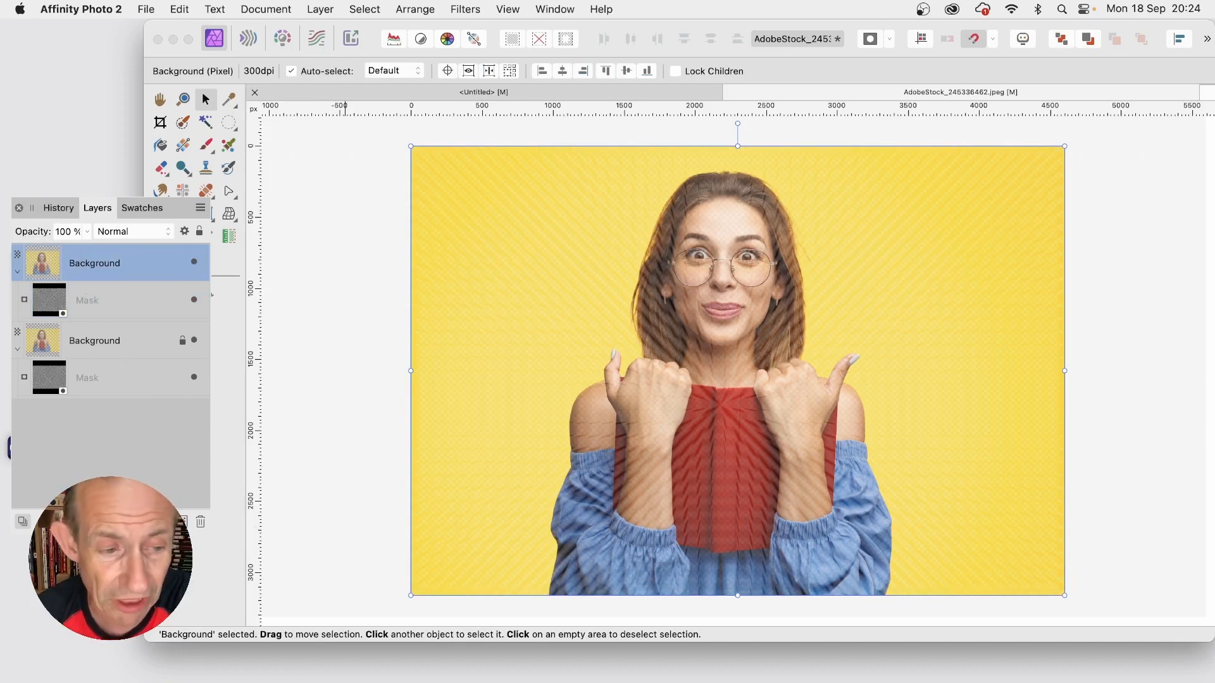
left_click(102, 522)
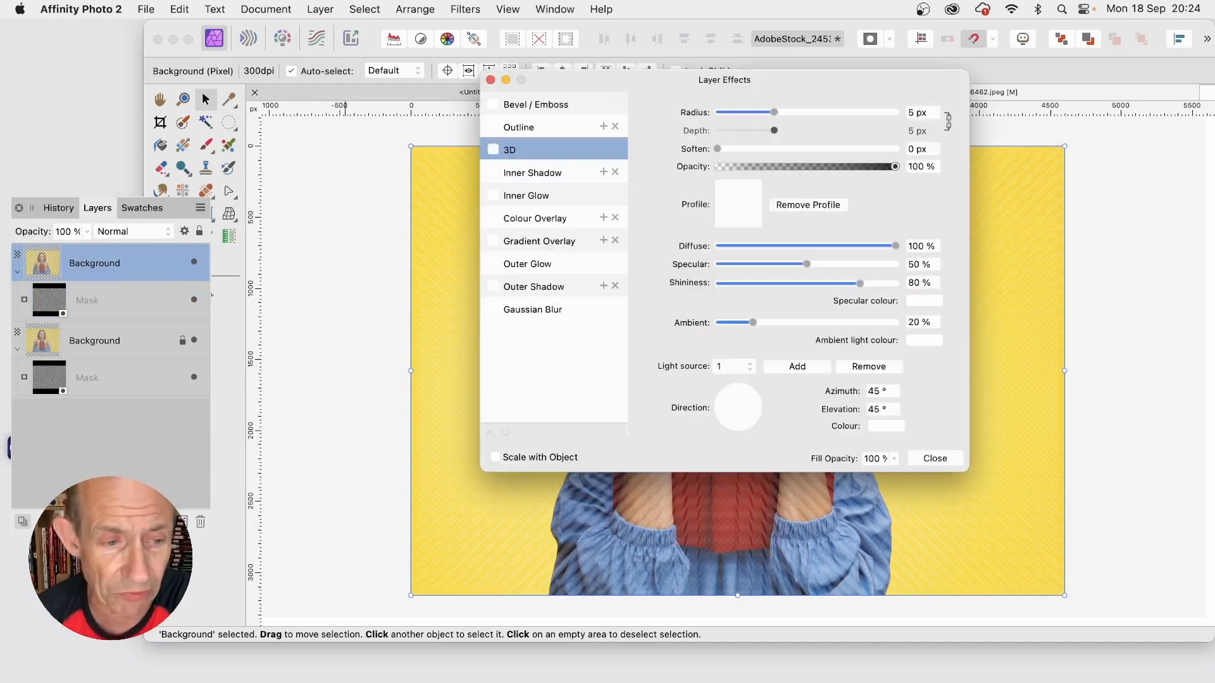
left_click(494, 150)
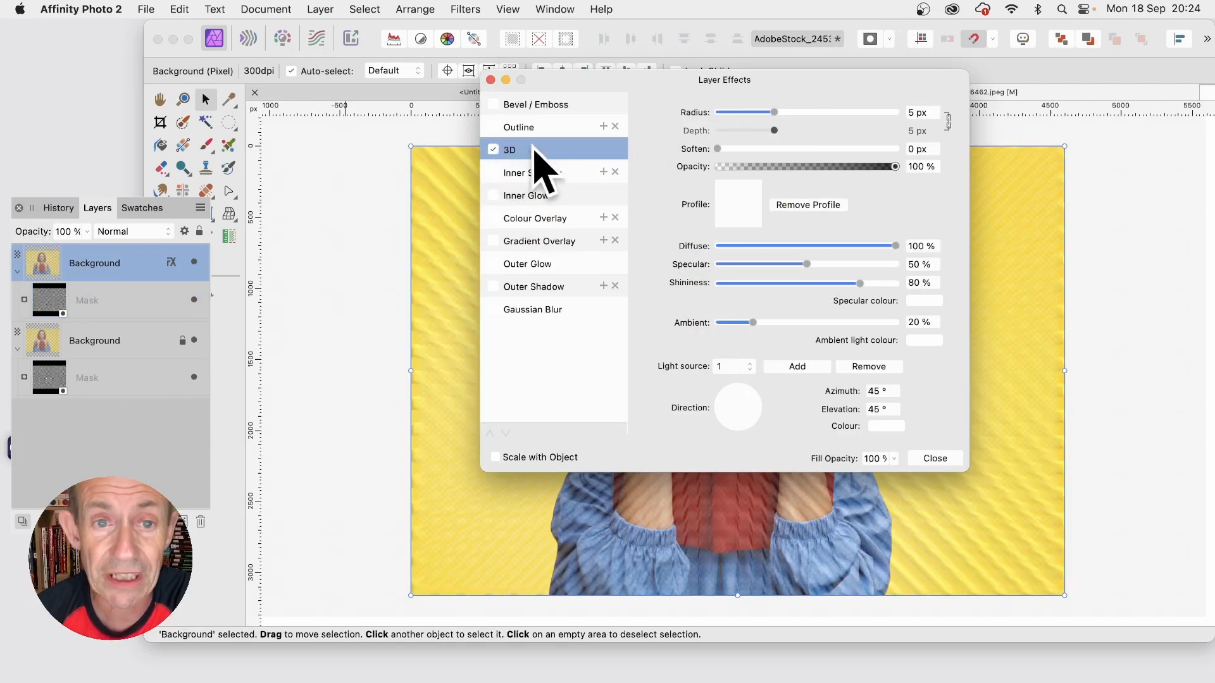
left_click_drag(699, 83, 923, 190)
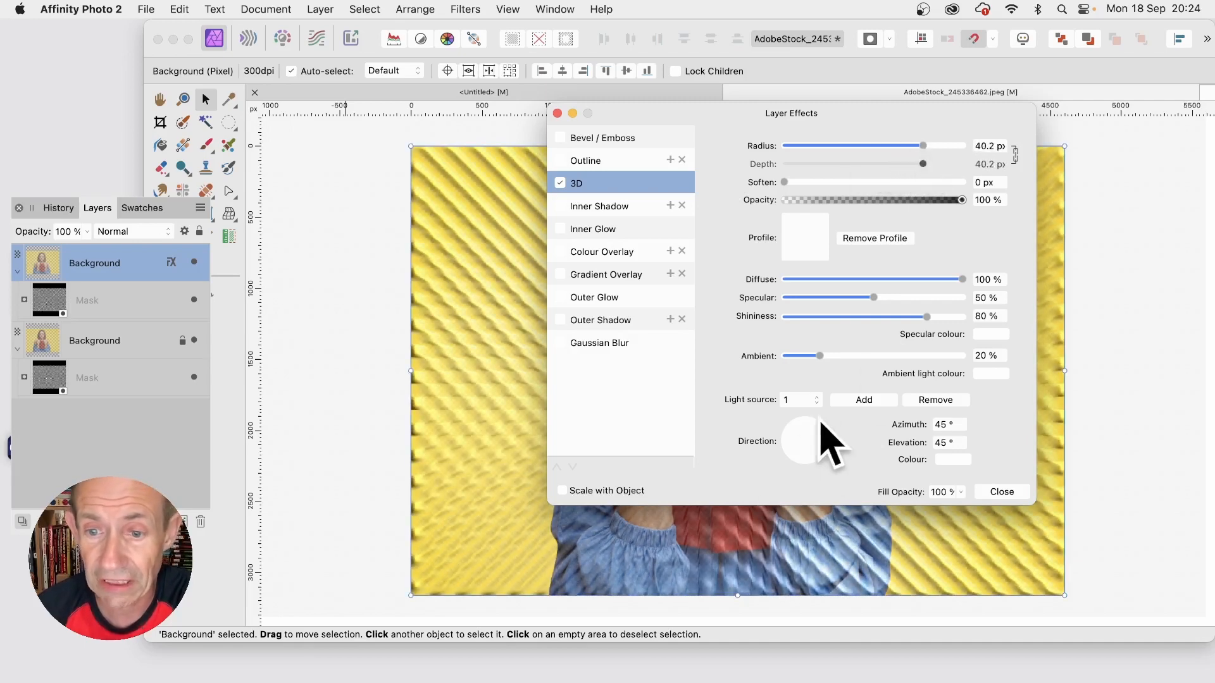
Step: Set the 3D light to azimuth 125.9° and elevation 38°, and give the effect a multi-point profile that bulges above its middle
left_click_drag(799, 424, 798, 429)
left_click_drag(718, 124, 666, 127)
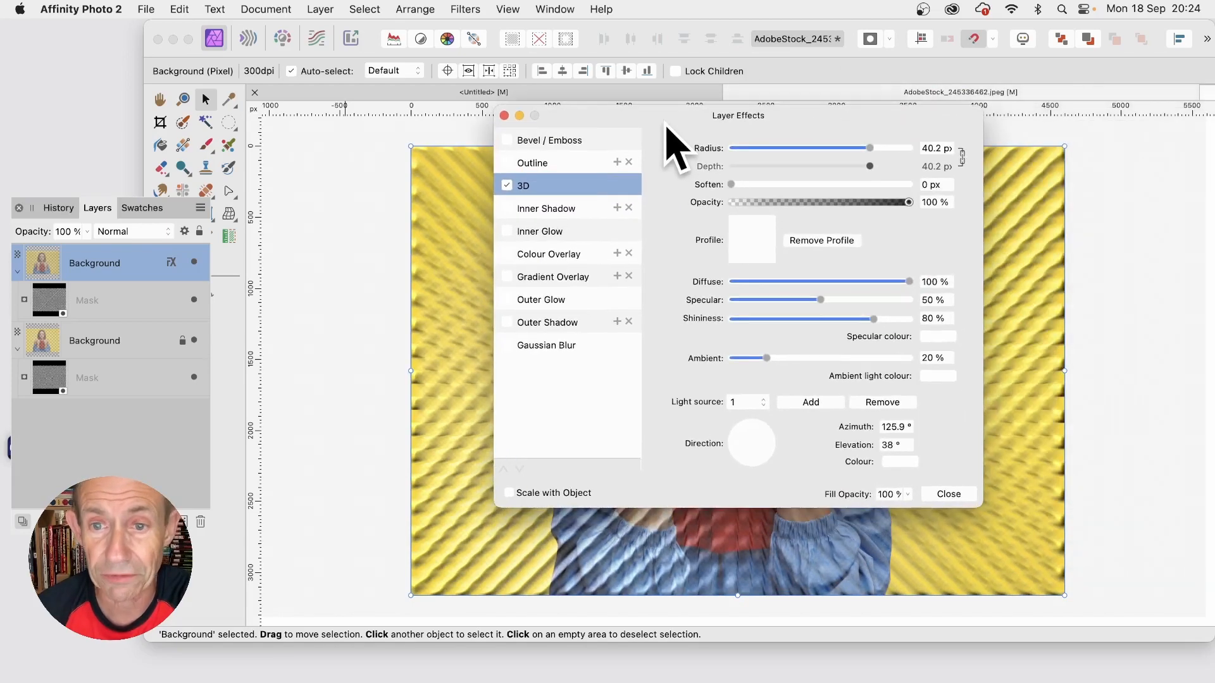
left_click(751, 242)
left_click(834, 484)
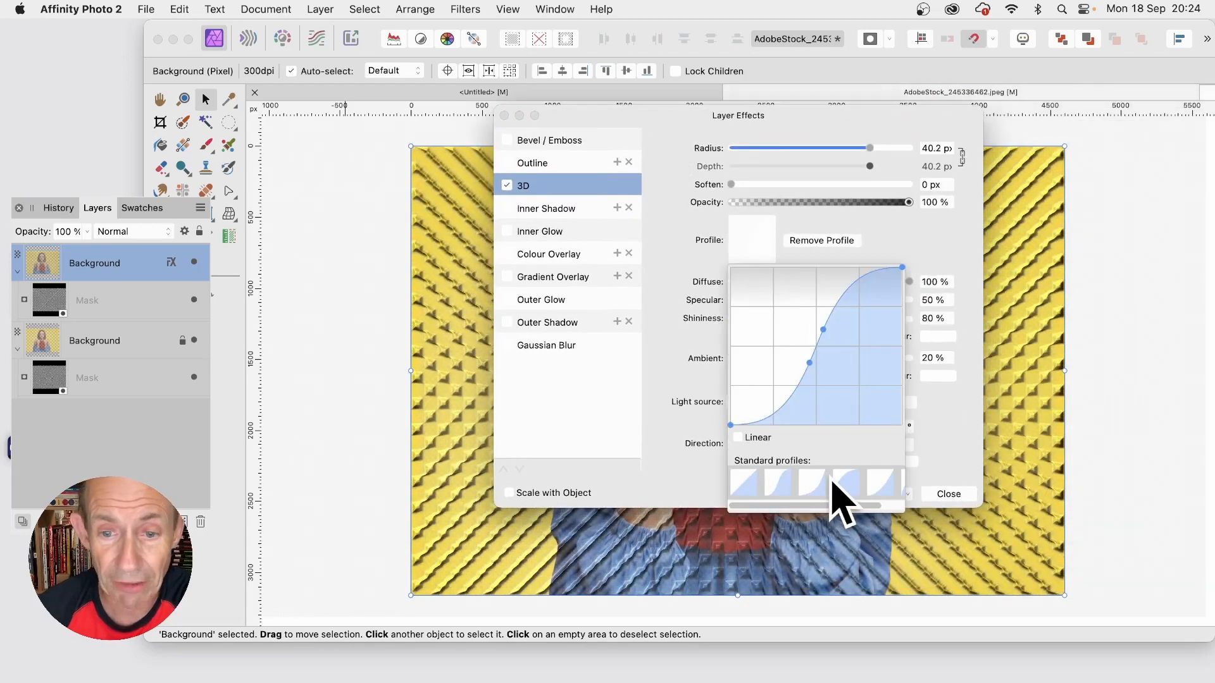
left_click(883, 484)
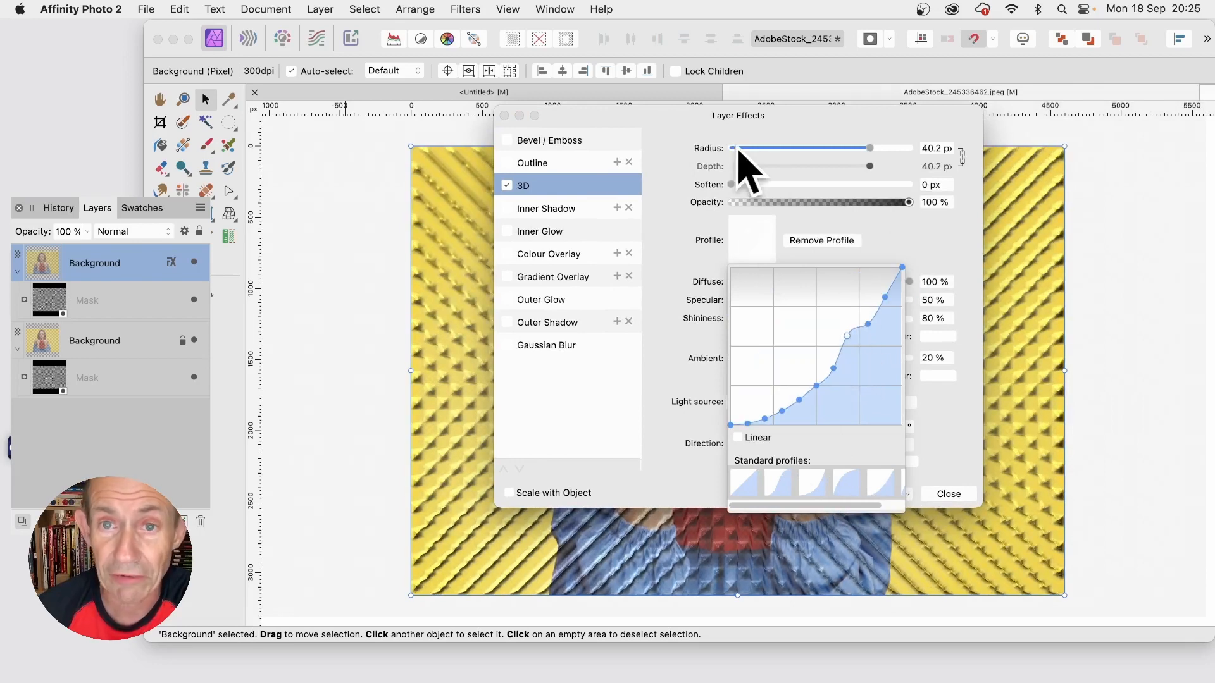
left_click_drag(714, 121, 672, 158)
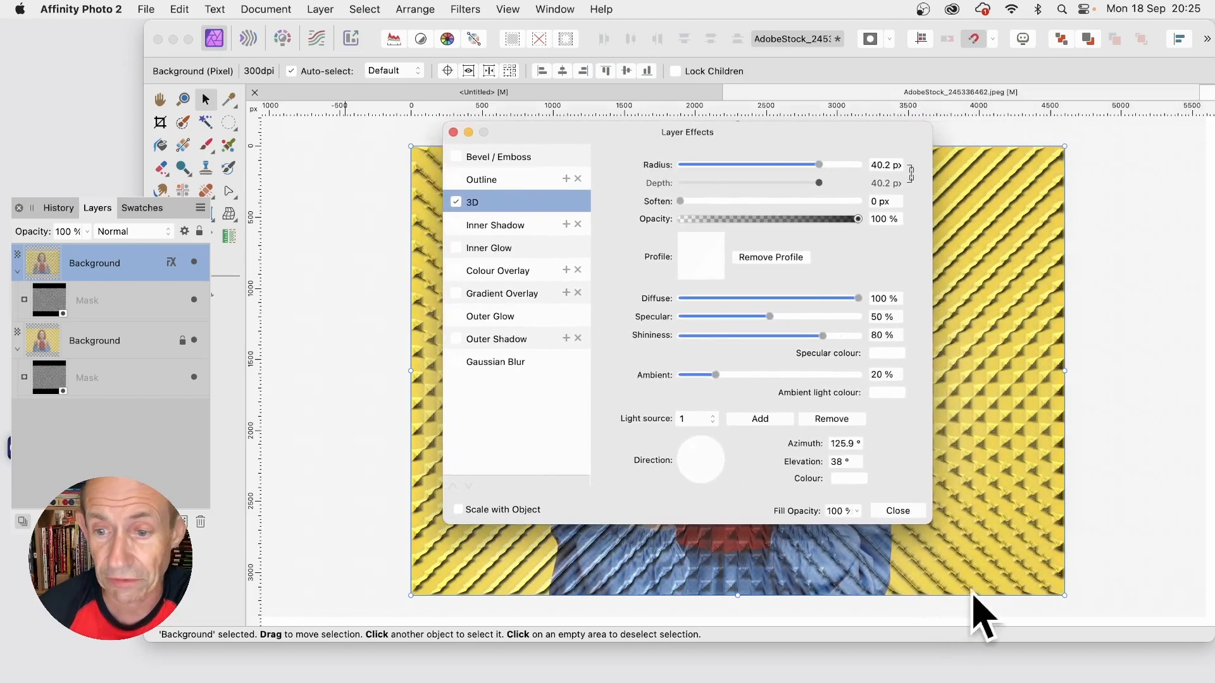
Step: Add a 3D layer effect with a radius of 85.3 px to the lower Background layer, lit from azimuth -1.7° and elevation 0°
left_click(901, 511)
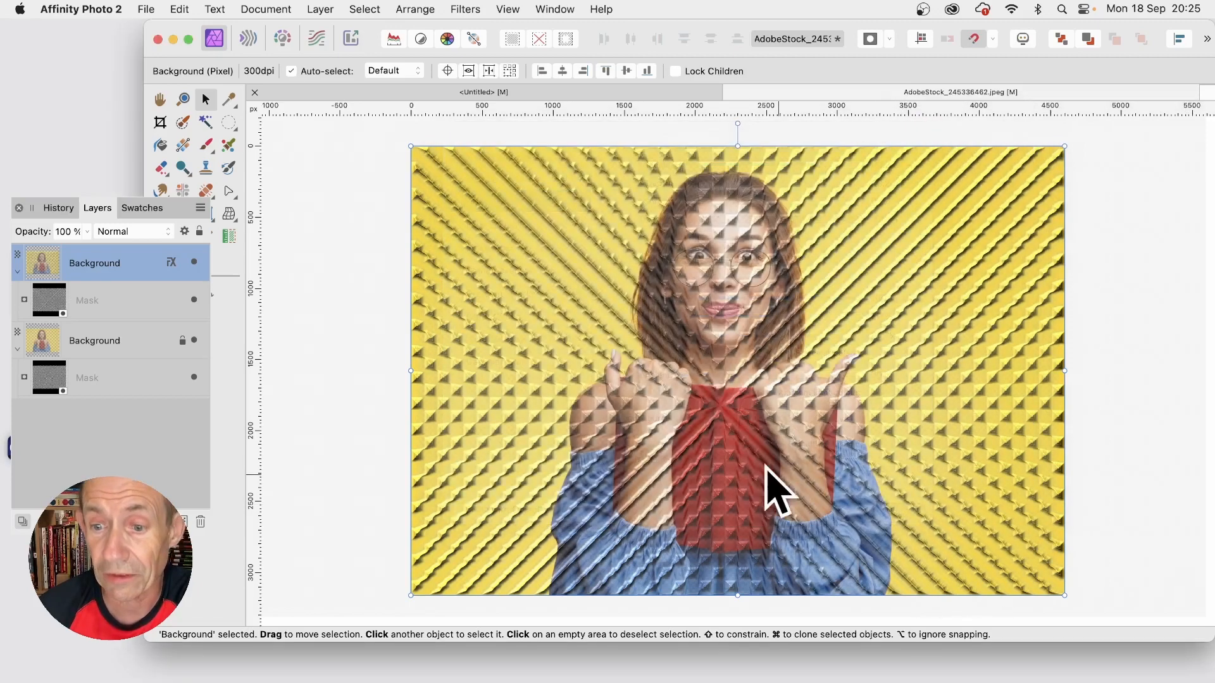
left_click(101, 341)
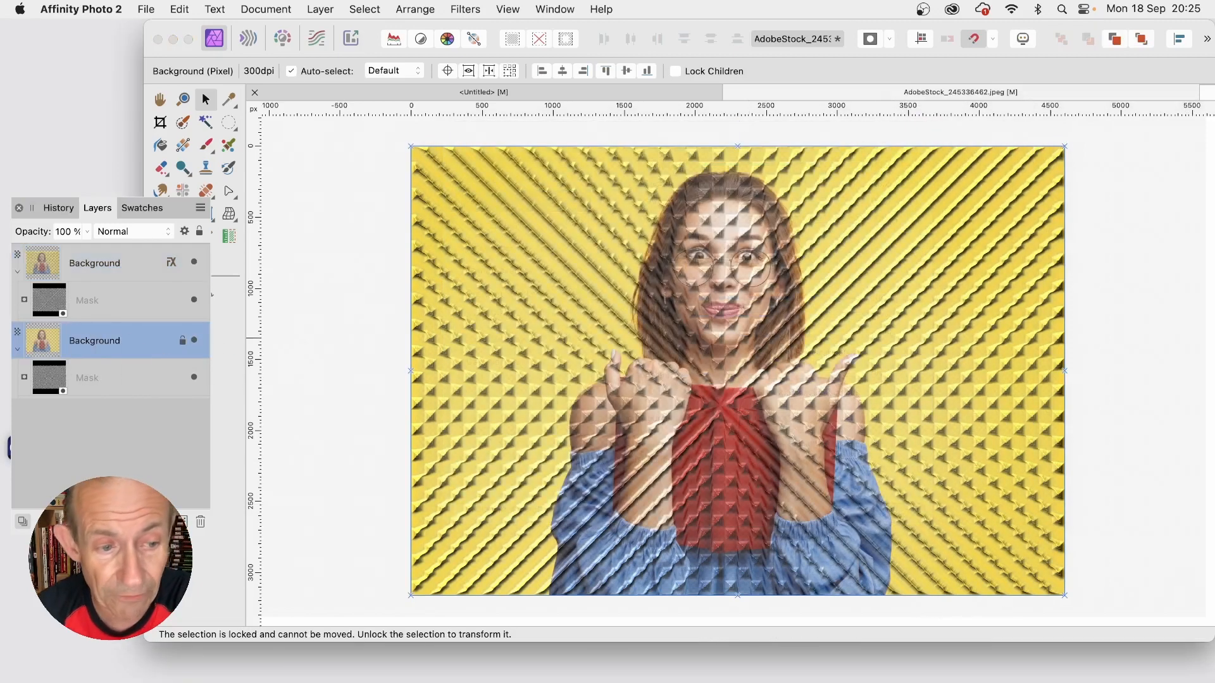
left_click(115, 522)
left_click(456, 203)
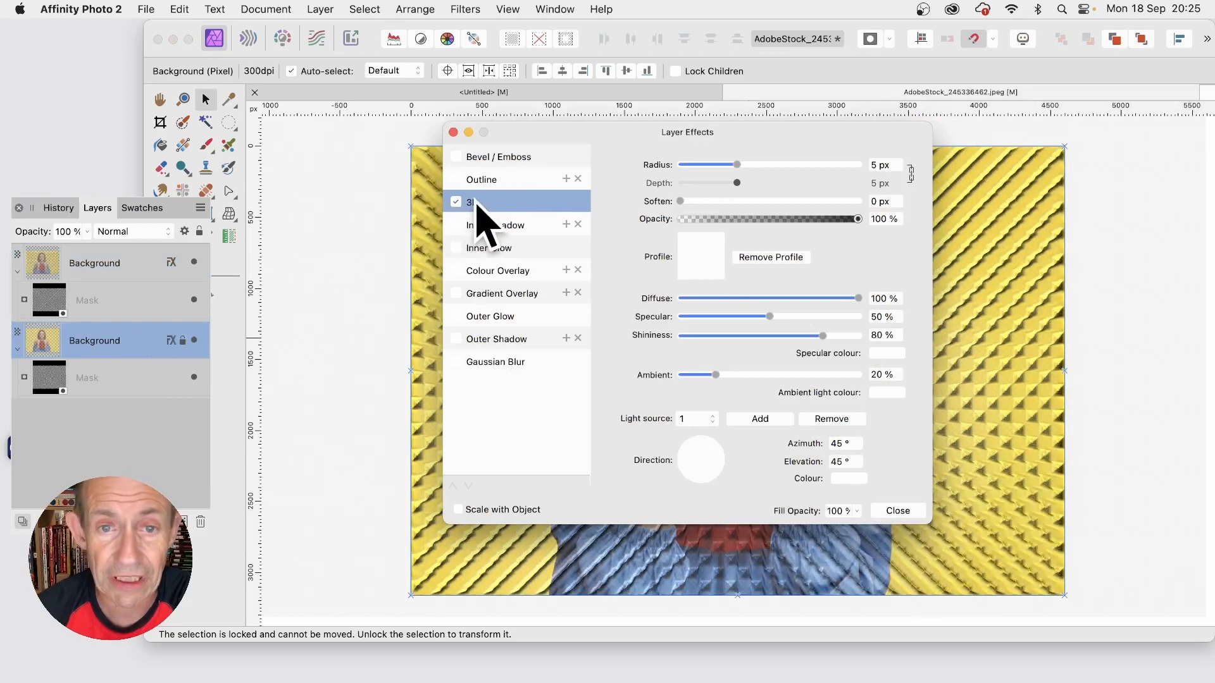
left_click_drag(759, 166, 861, 168)
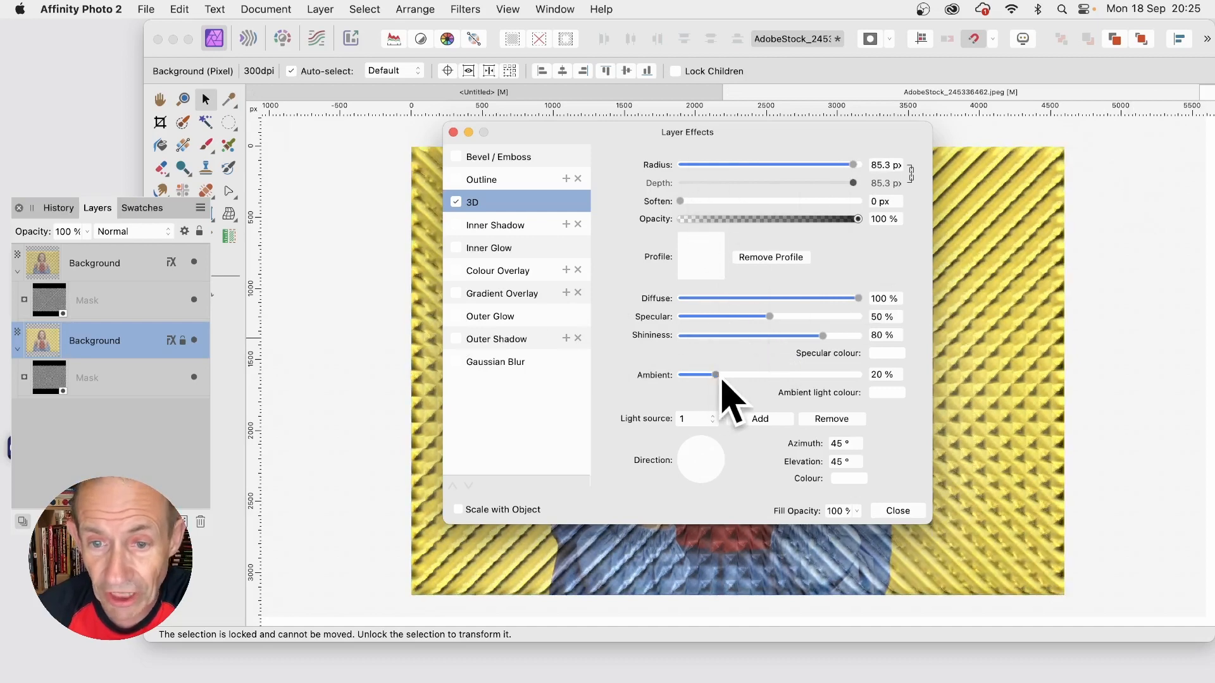
left_click_drag(702, 454, 742, 465)
left_click_drag(732, 460, 727, 460)
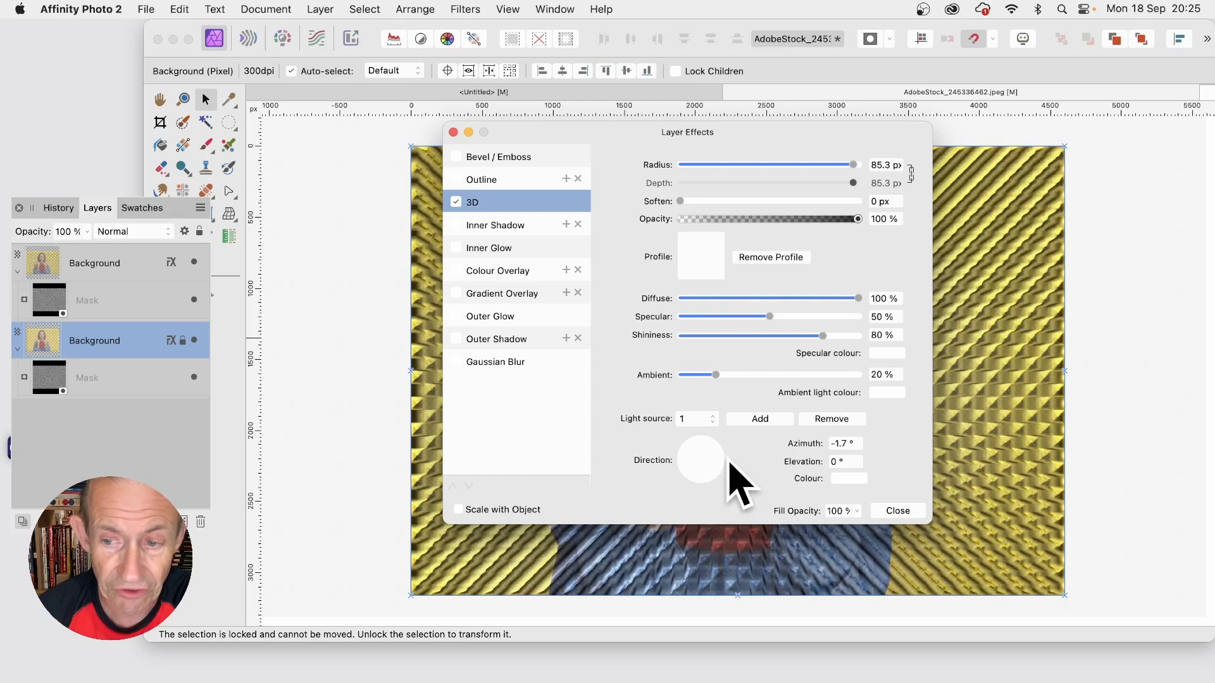
Step: Apply the S-shaped standard profile to the lower Background layer's 3D effect
left_click(693, 256)
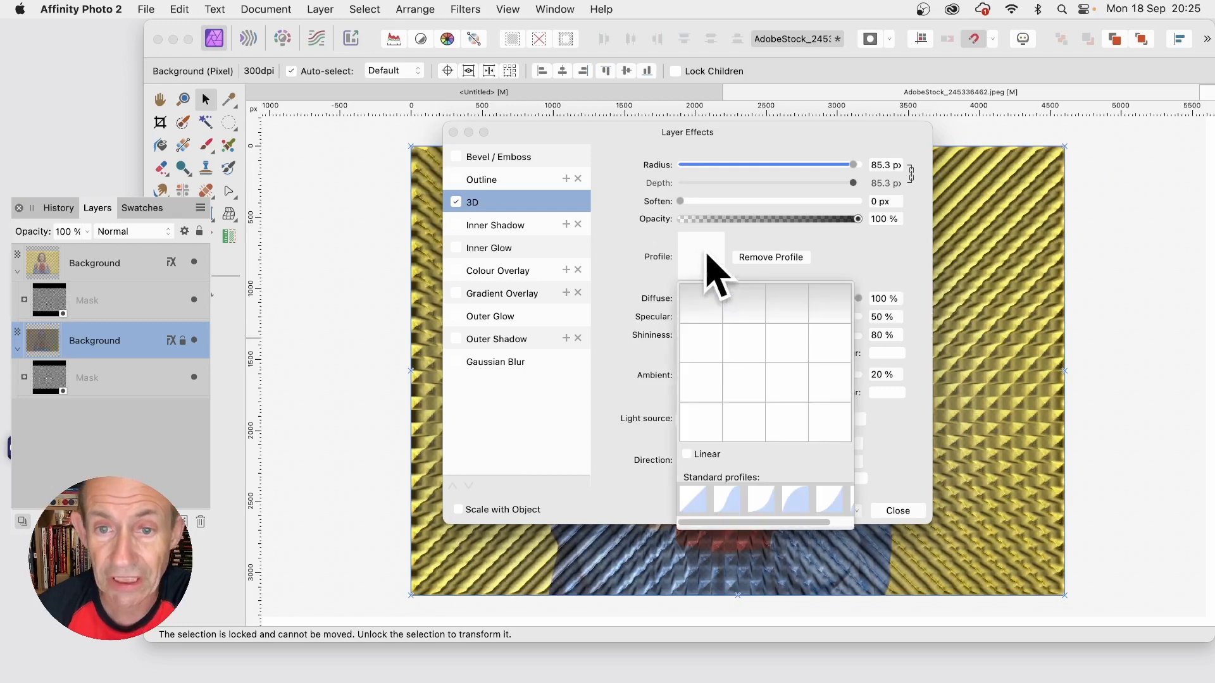
mouse_move(715, 135)
left_mouse_down()
mouse_move(970, 130)
mouse_move(1191, 197)
mouse_move(1041, 166)
mouse_move(721, 150)
left_mouse_up()
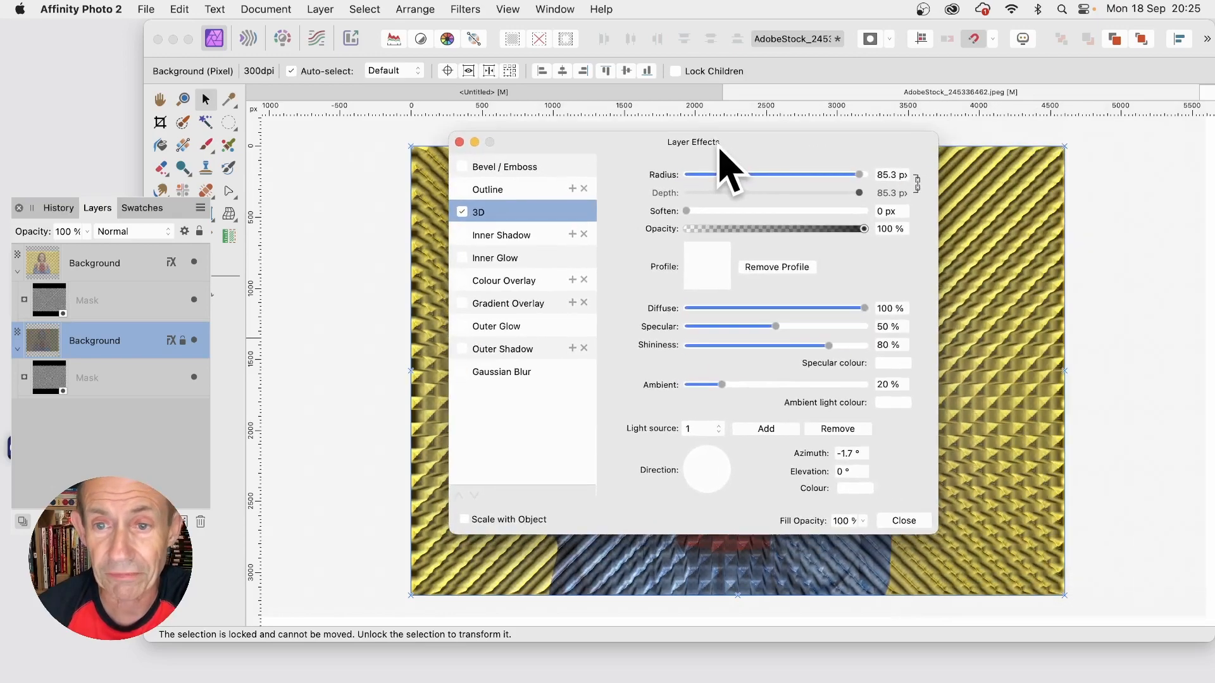
left_click(701, 269)
left_click(734, 510)
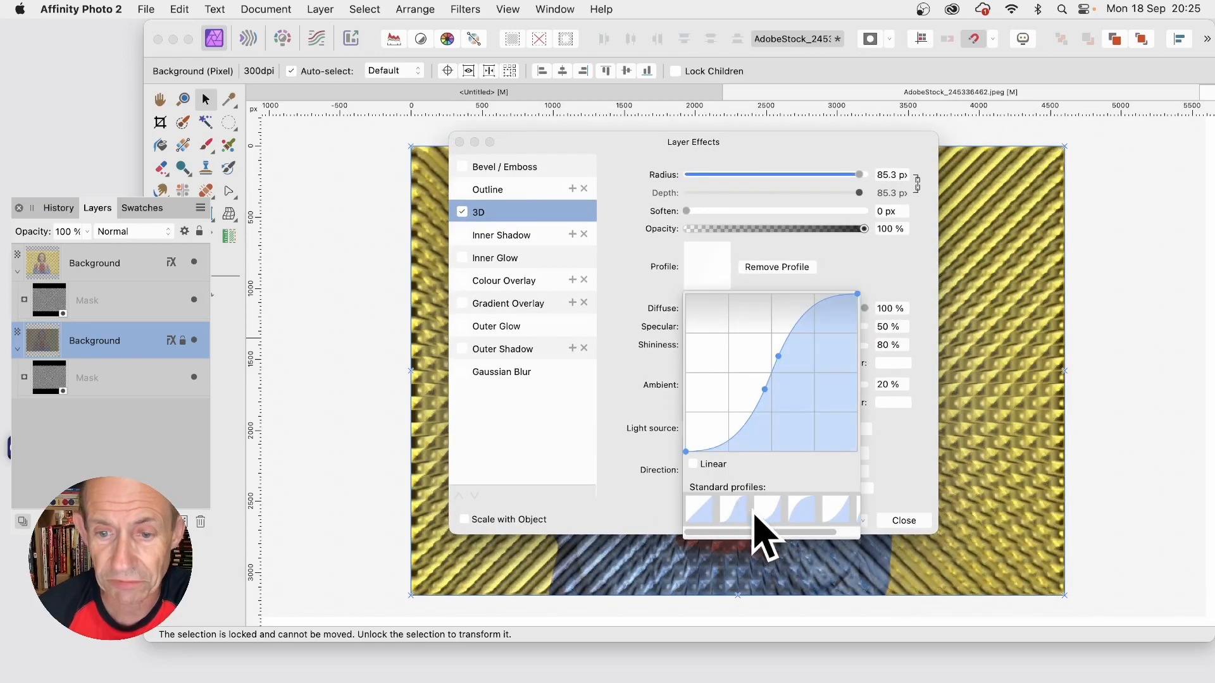
left_click_drag(651, 155, 578, 149)
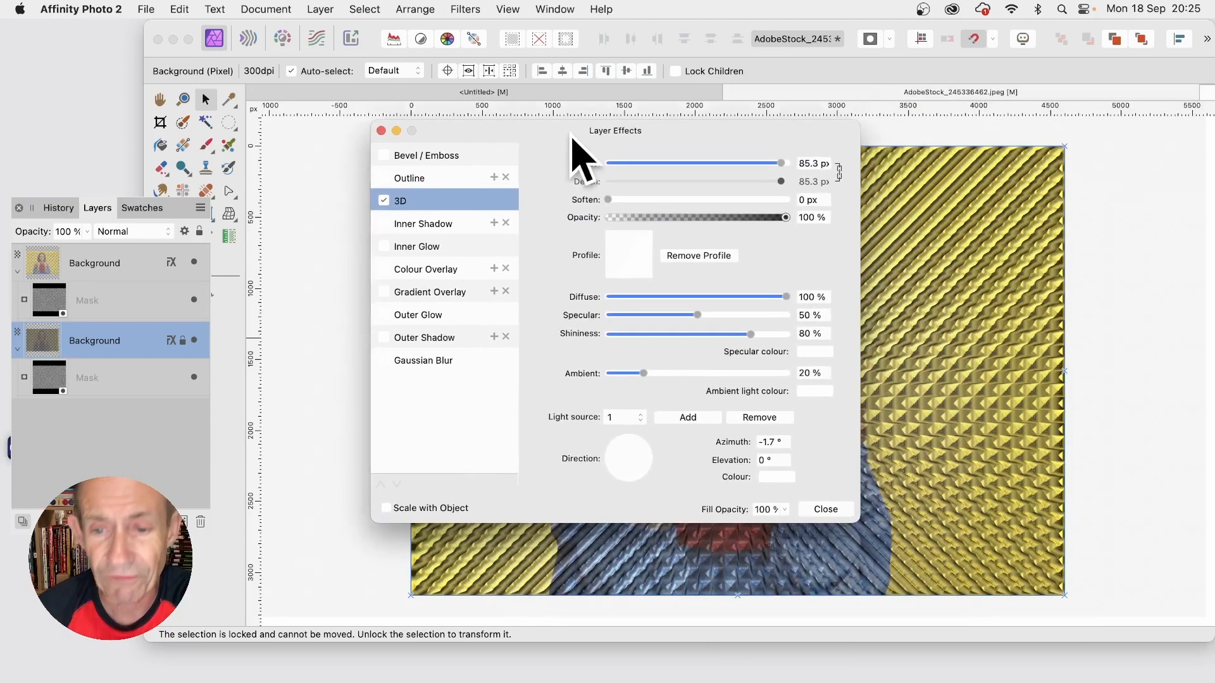
left_click(836, 505)
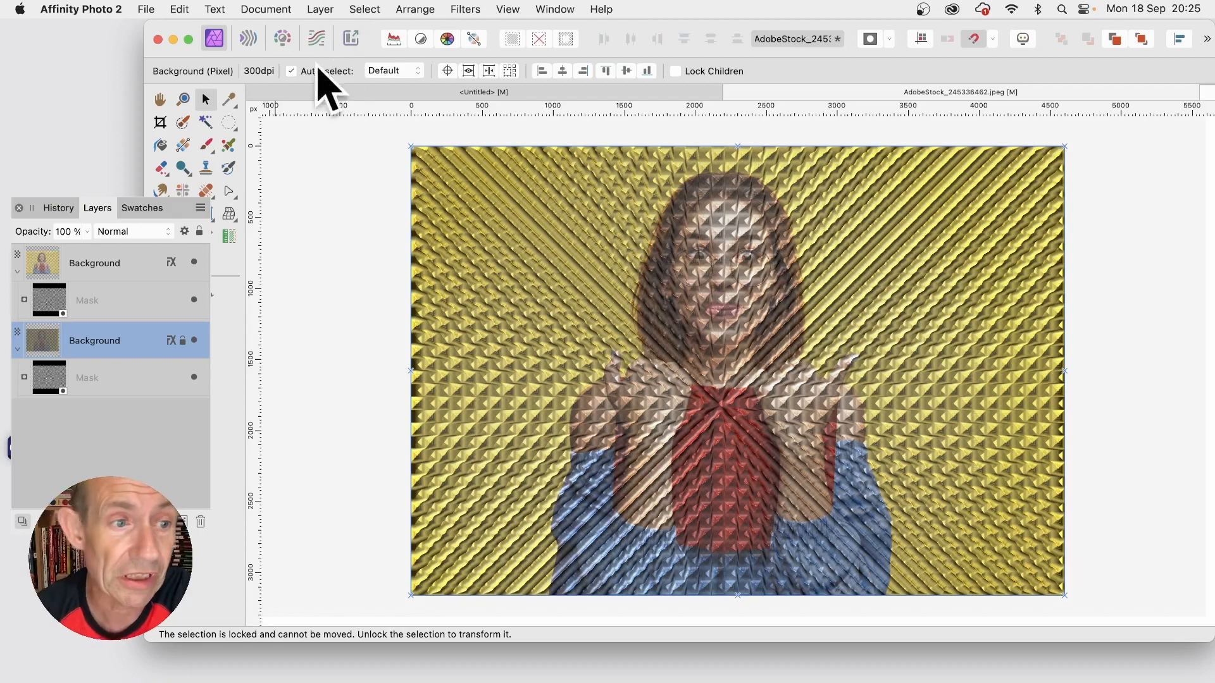
Step: Merge the visible layers into a new pixel layer above the upper Background layer, and delete that merged layer
left_click(105, 272)
left_click(322, 9)
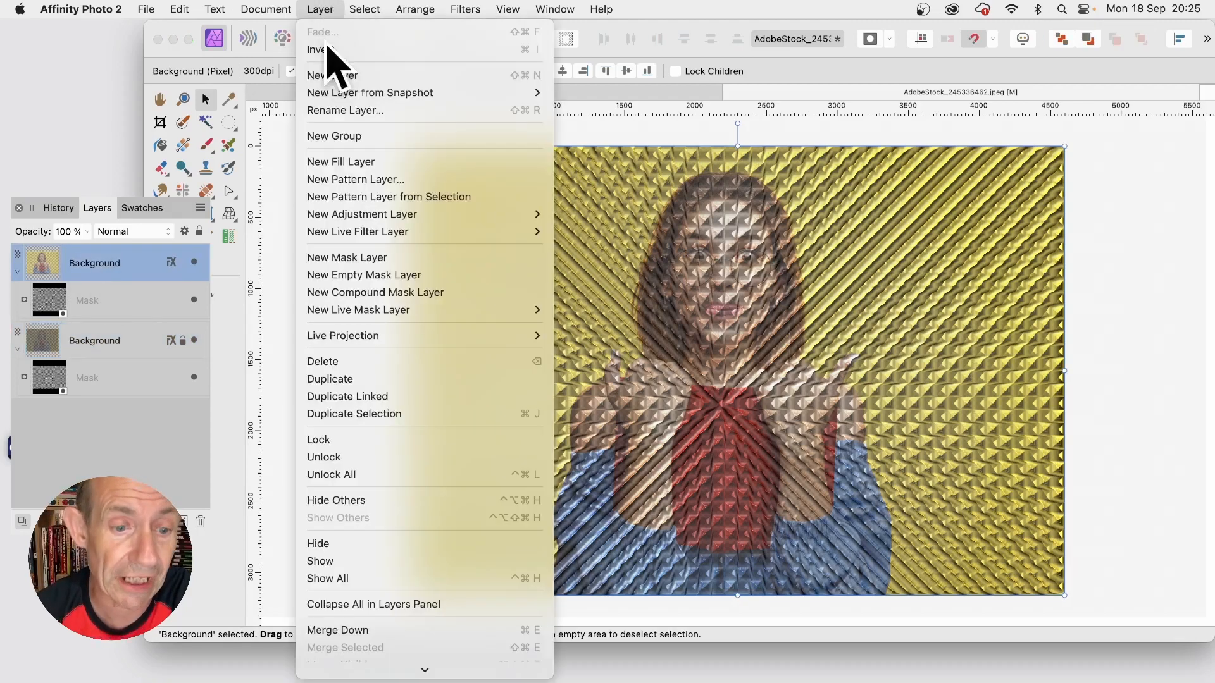
scroll(380, 579, "down", 3)
left_click(378, 542)
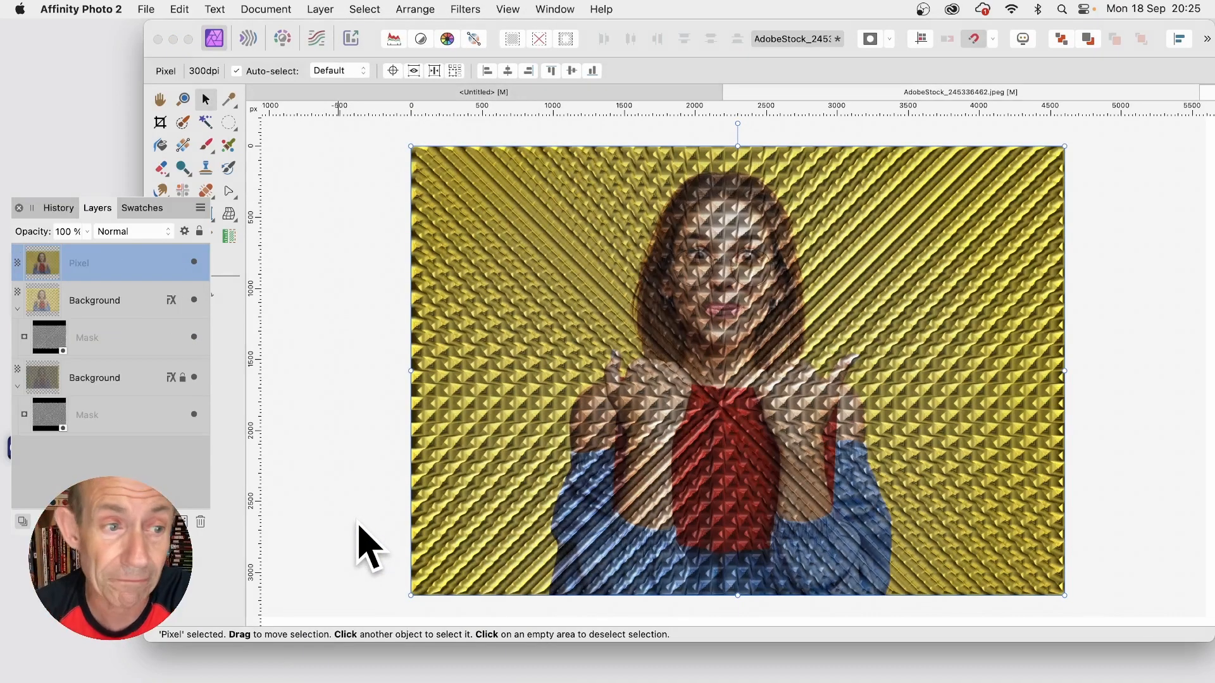
left_click(200, 521)
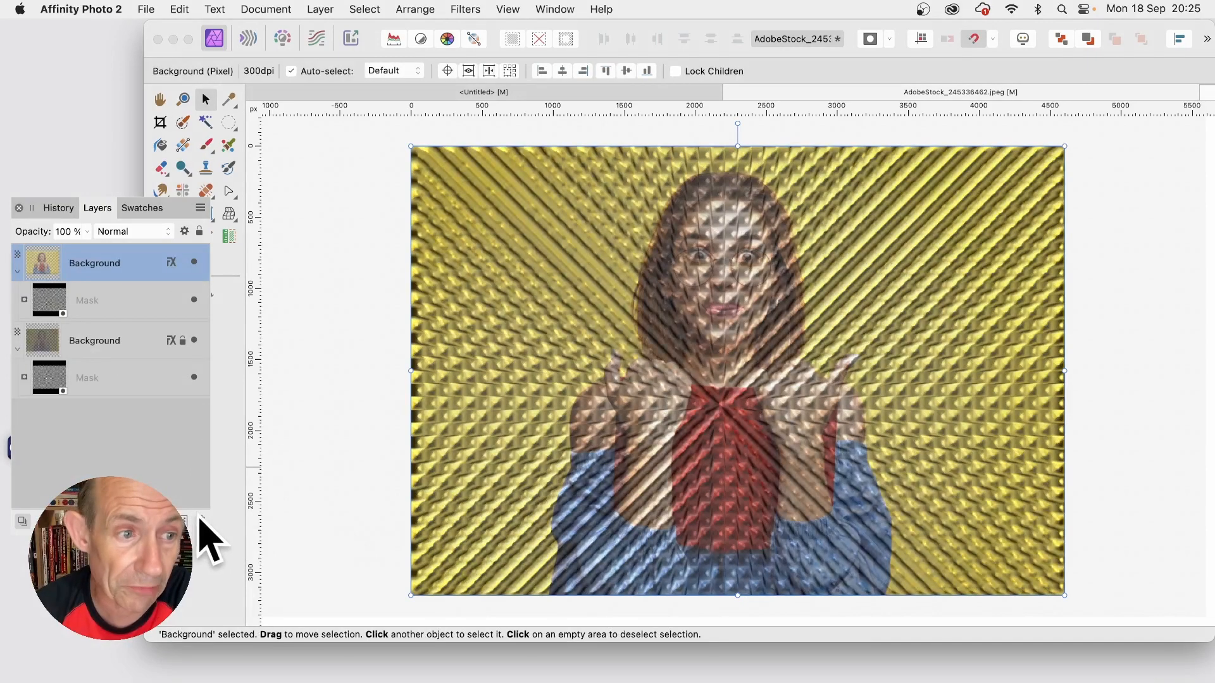
left_click(467, 9)
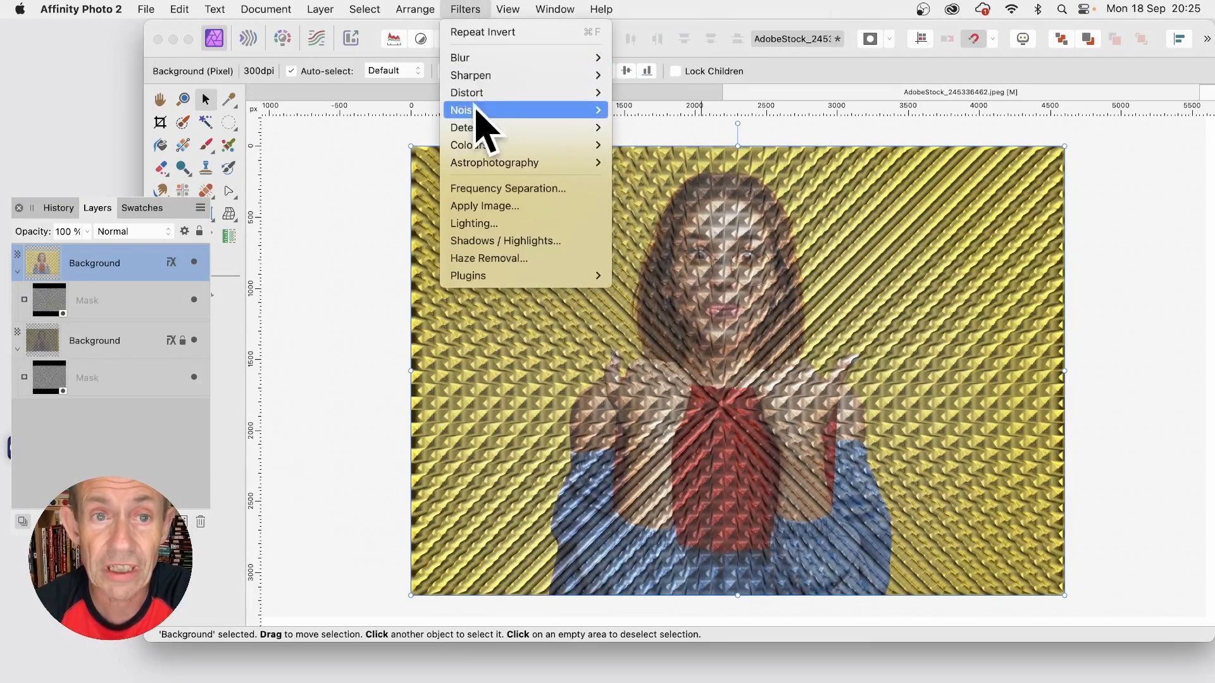
mouse_move(573, 61)
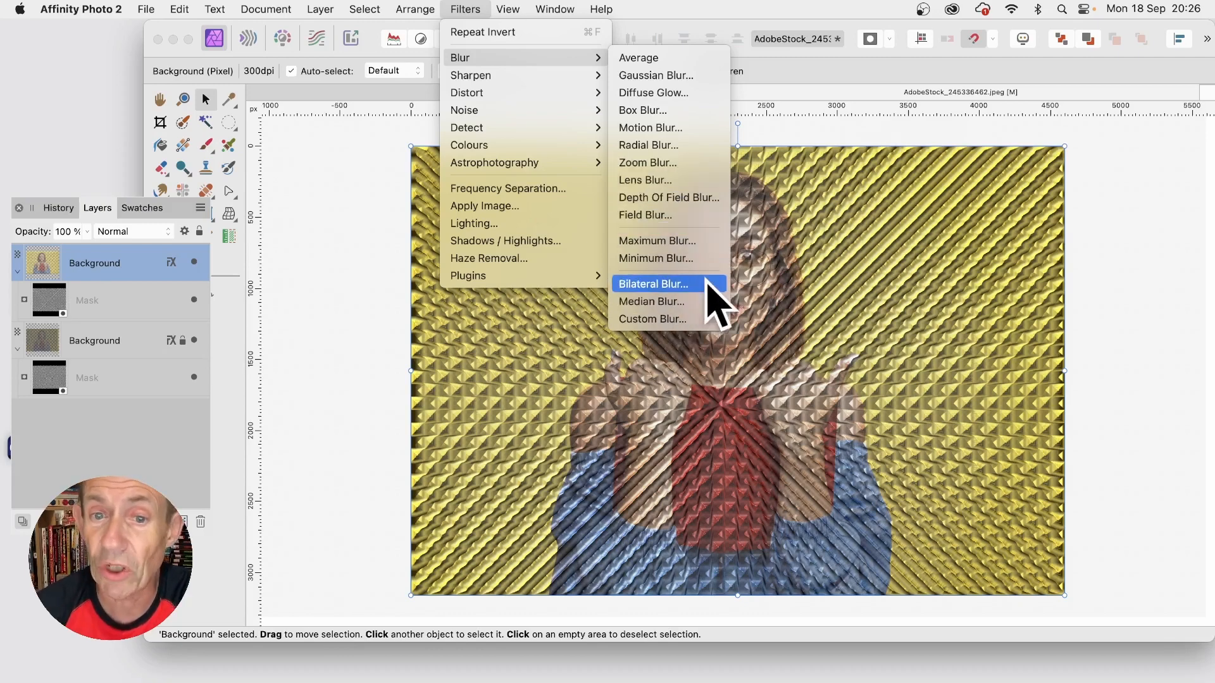
left_click(1113, 217)
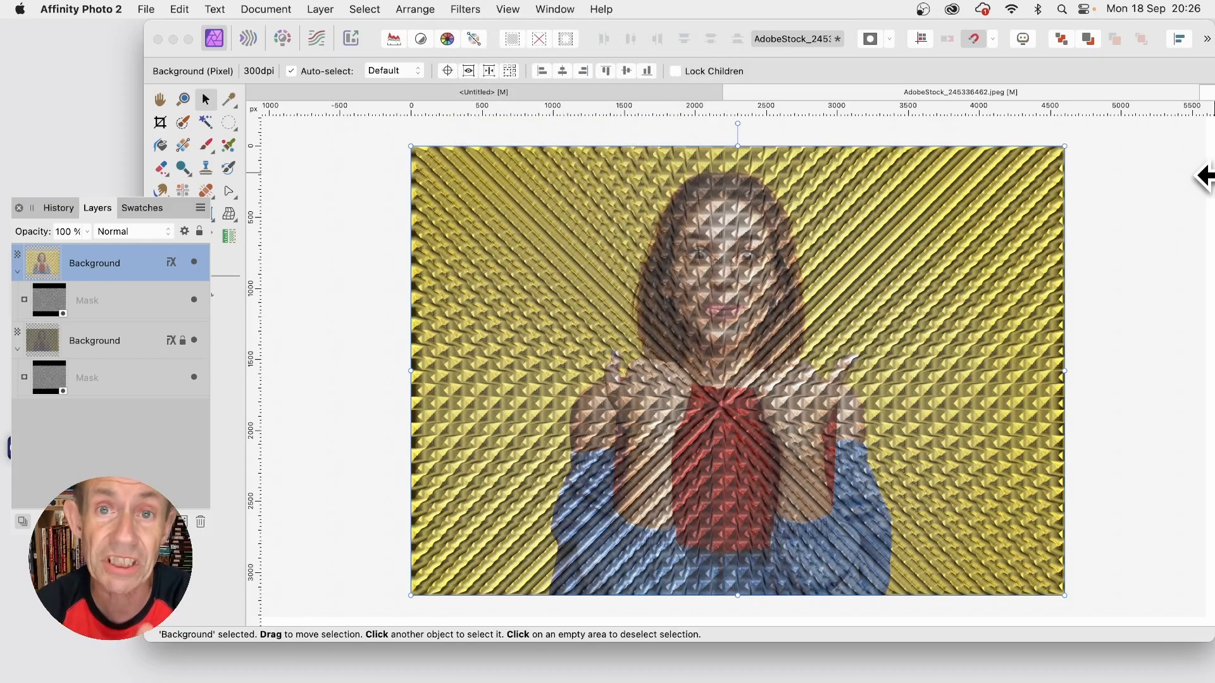